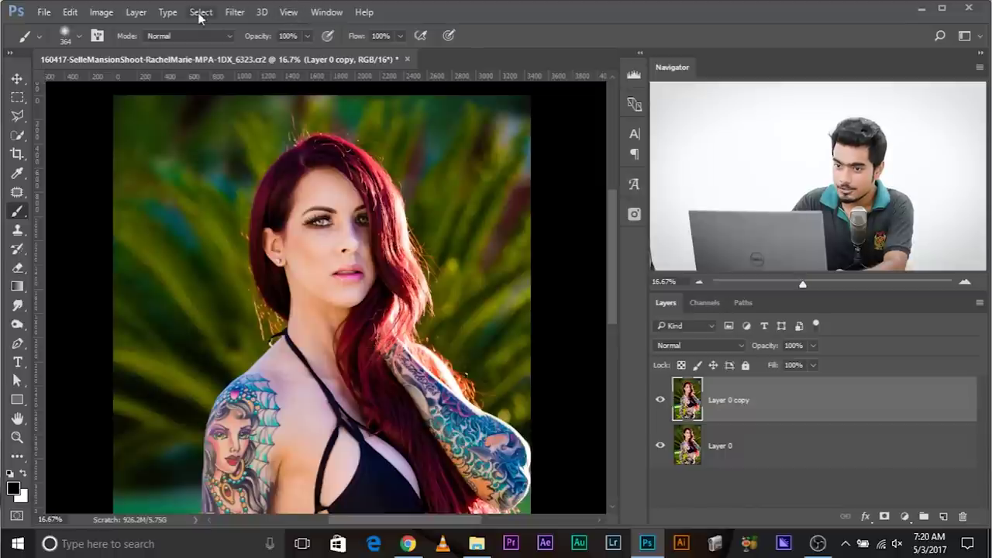
Convert Layer 0 copy into a smart object for re-editable smart filters
click(262, 51)
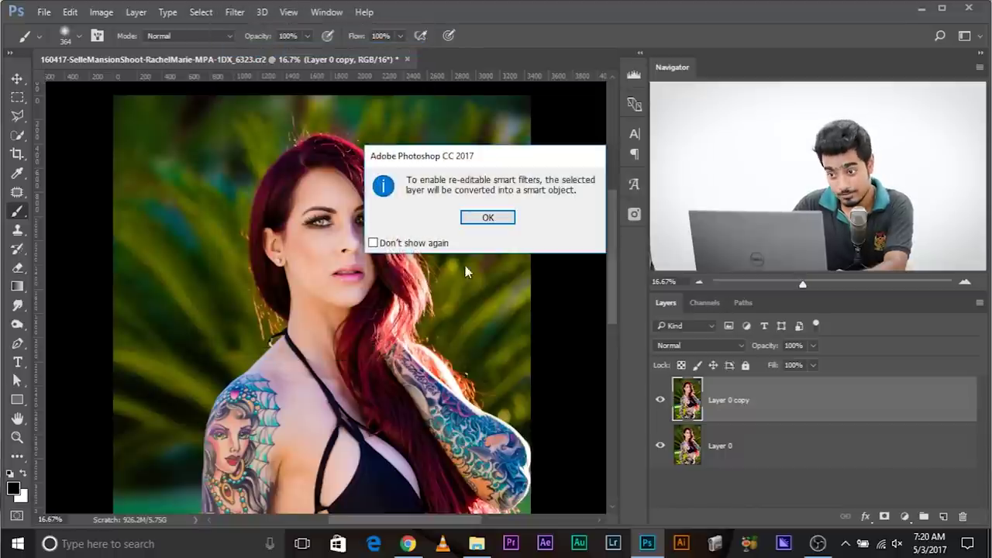
click(488, 216)
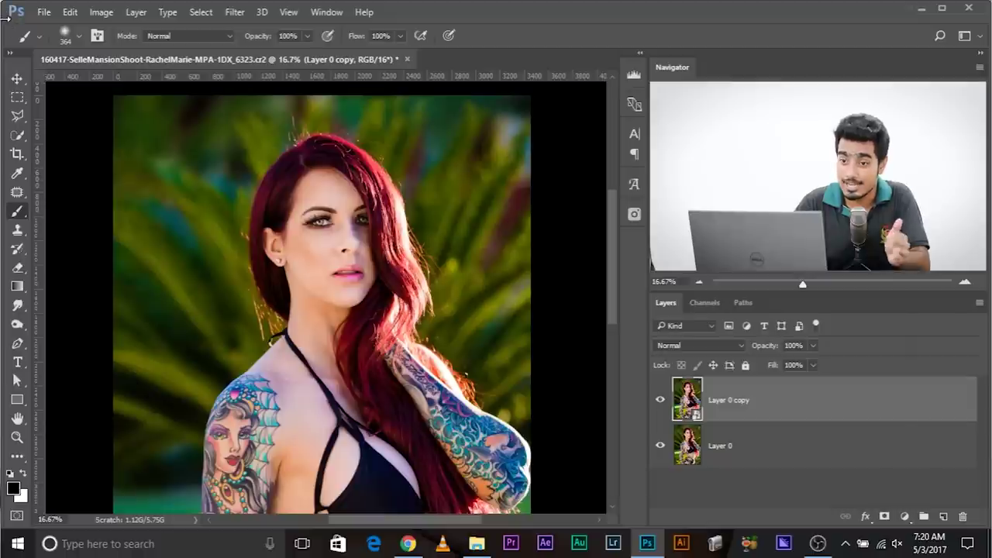
Change the image's bit depth to 8 Bits/Channel
click(99, 12)
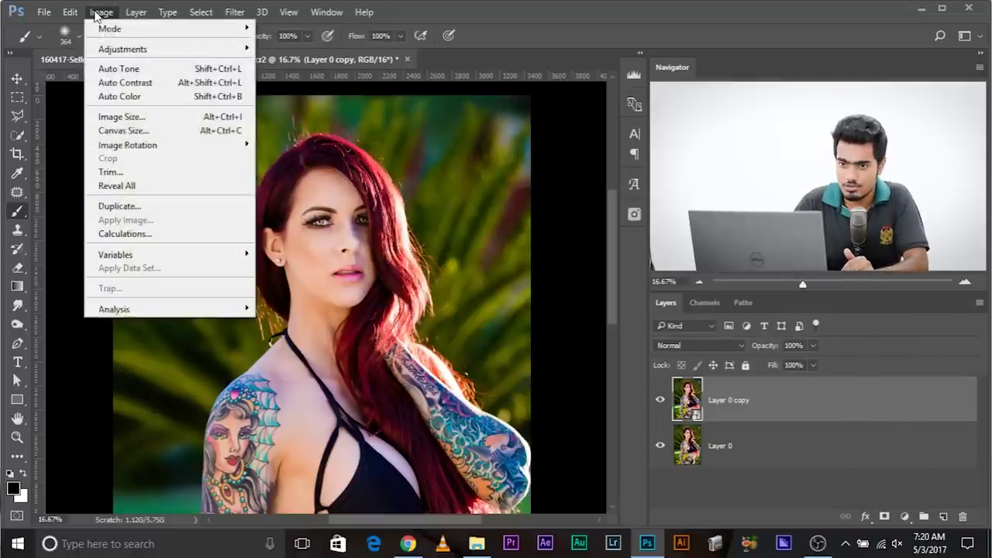
mouse_move(105, 31)
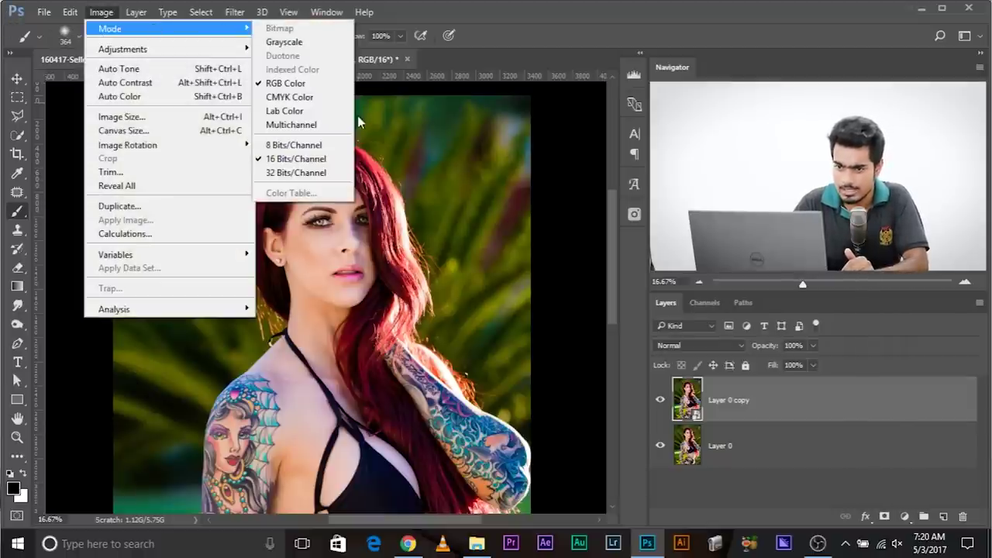
click(327, 146)
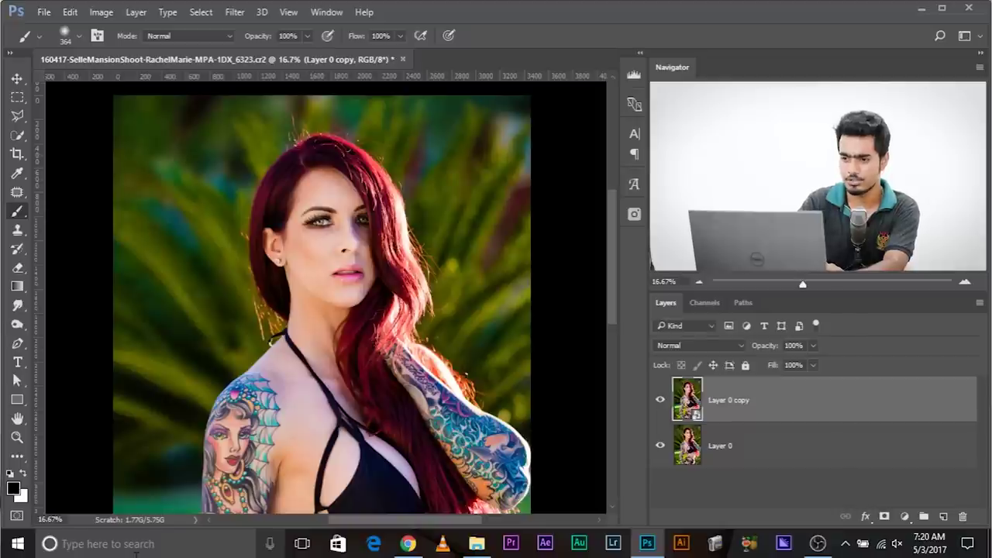
key(ctrl+plus)
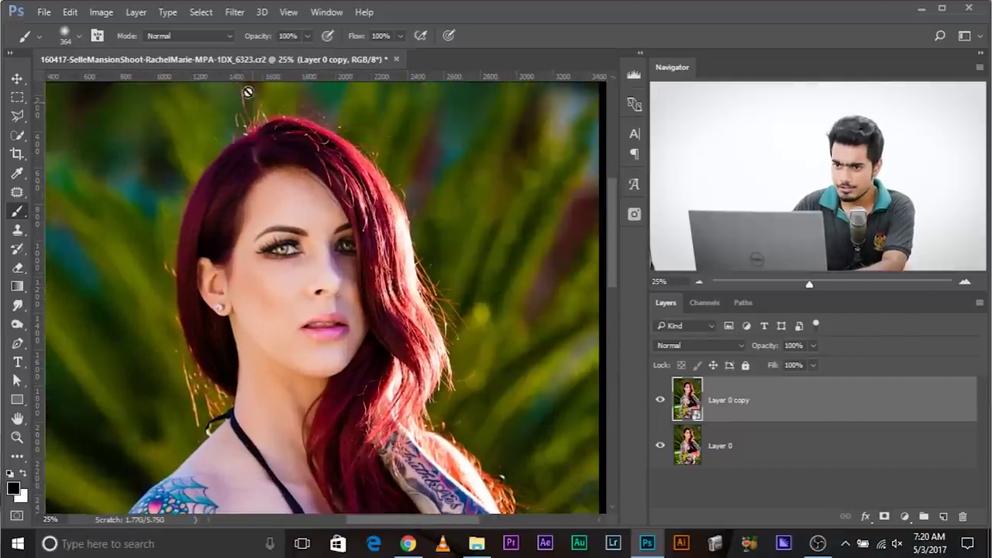
click(235, 12)
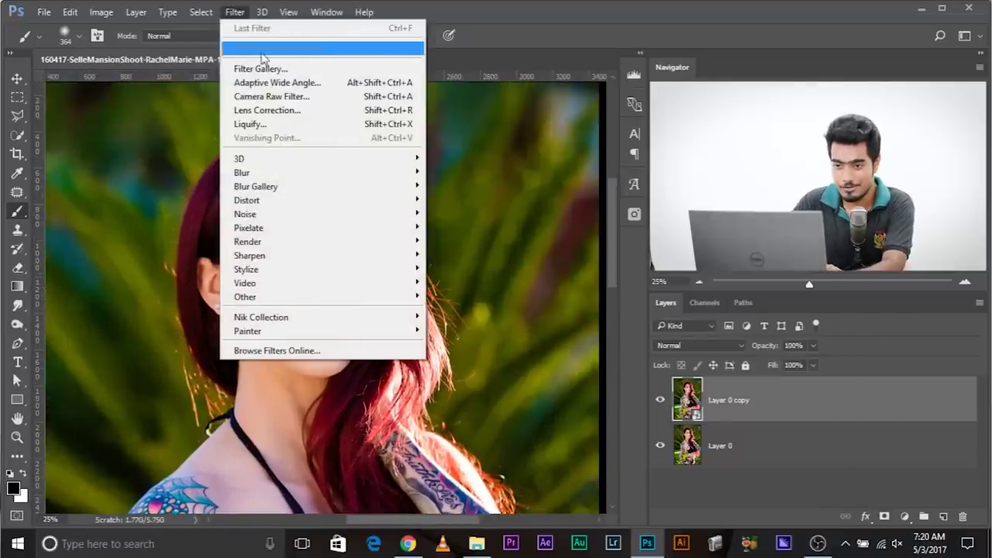
mouse_move(305, 216)
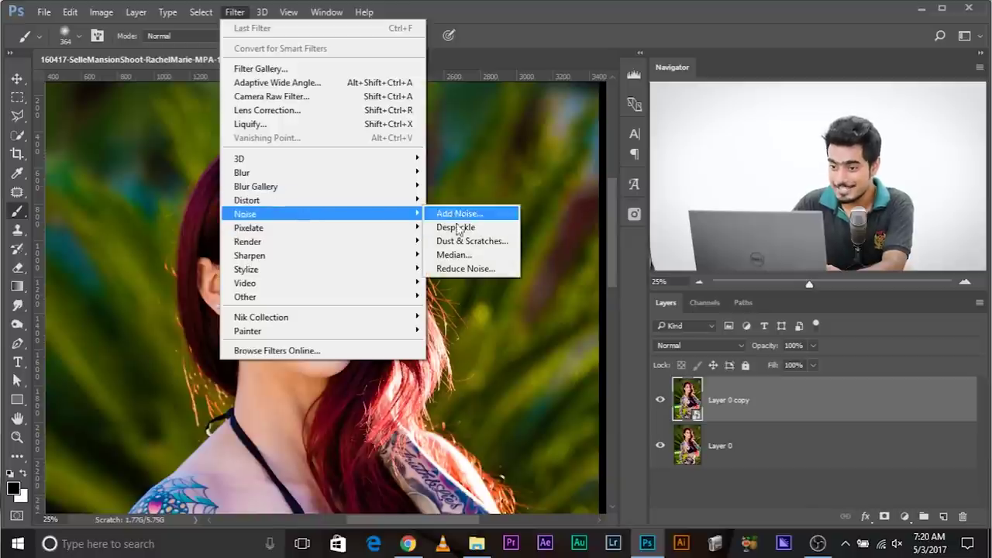
click(462, 242)
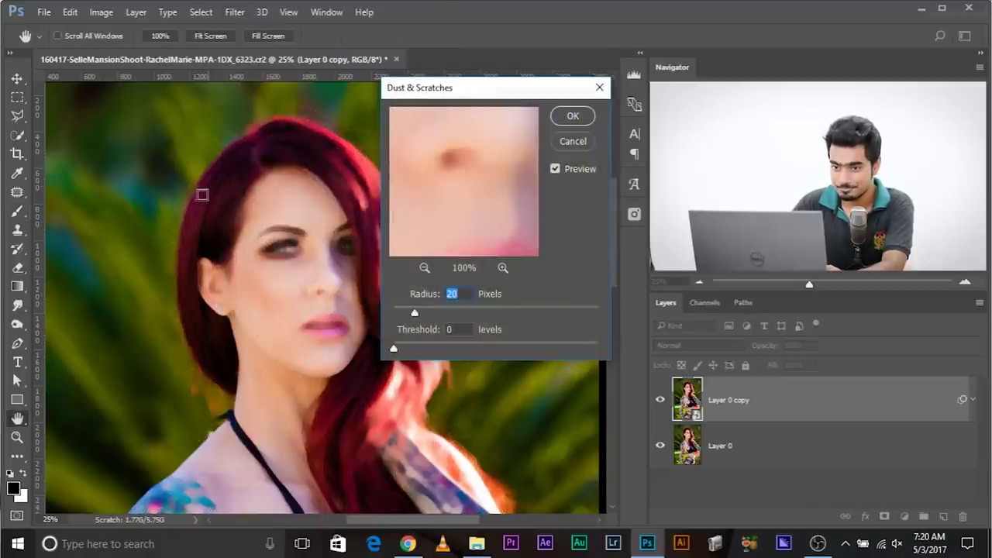
scroll(202, 194, up, 3)
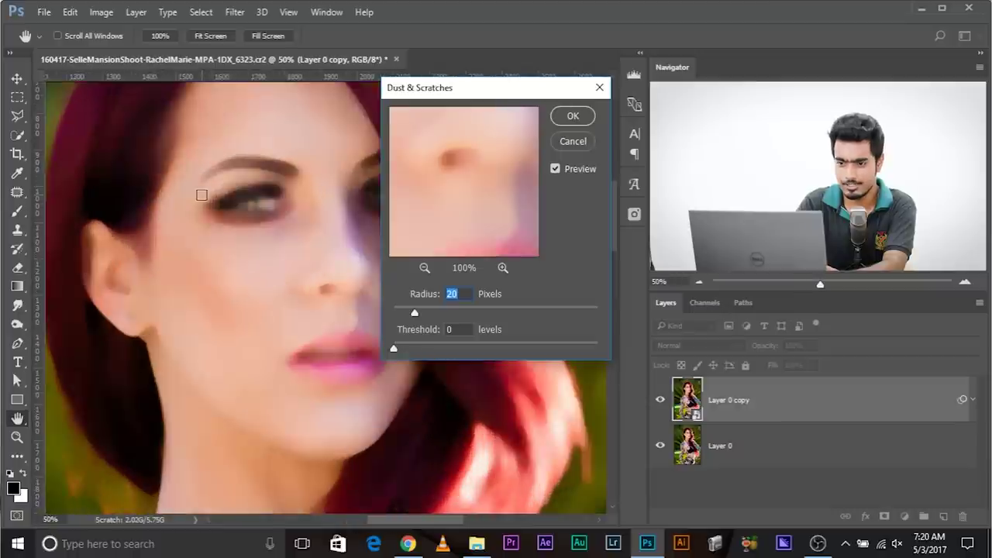
drag(203, 159, 328, 449)
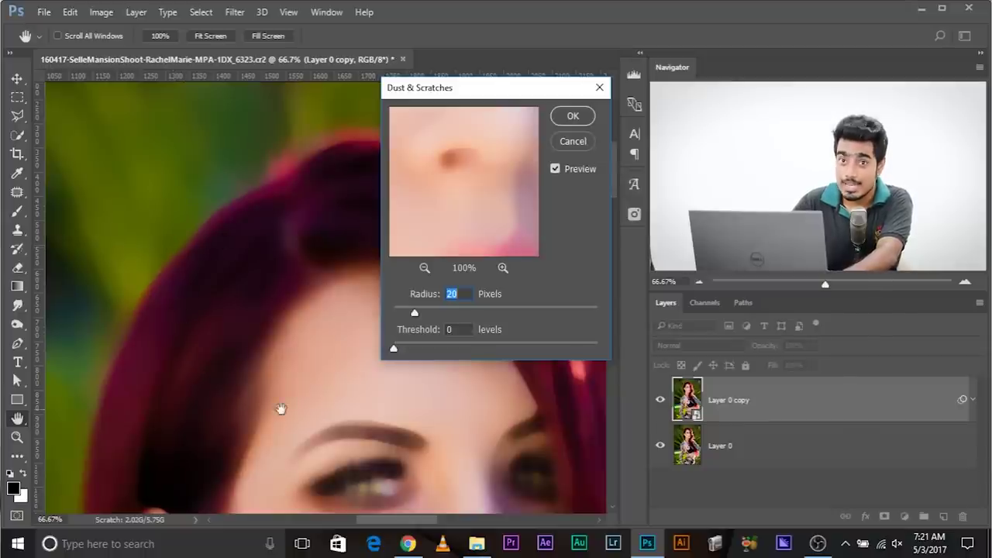
drag(321, 452, 221, 286)
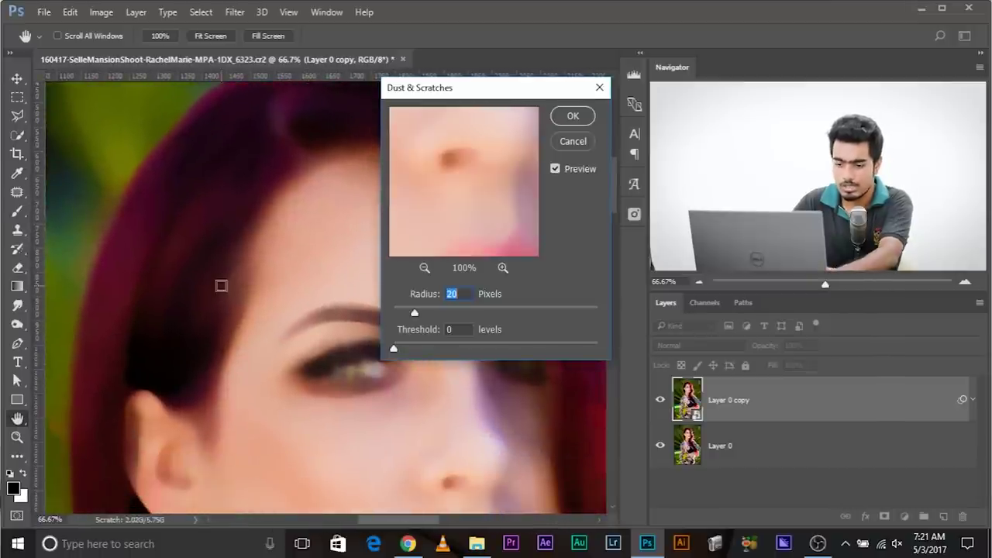
click(225, 260)
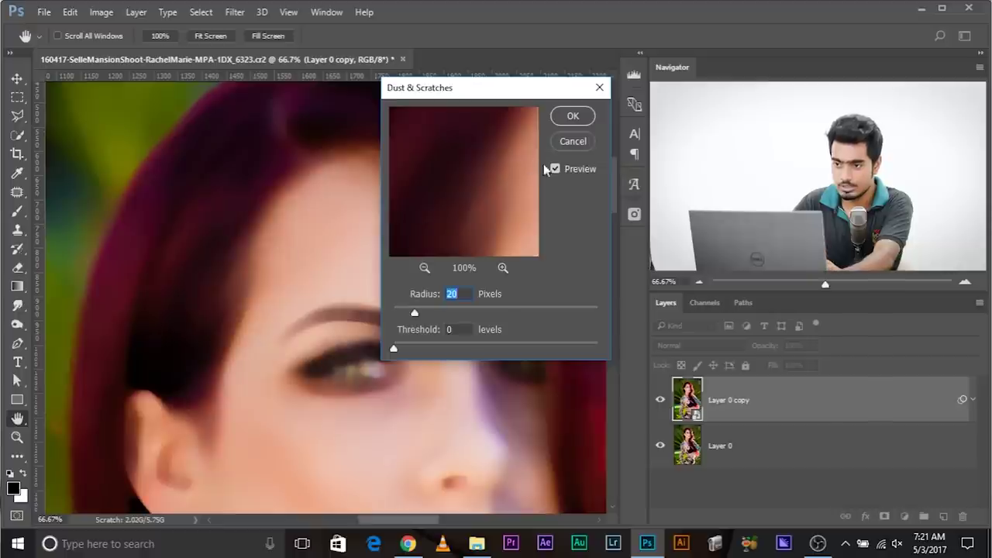
click(574, 141)
Open the Dust & Scratches filter for Layer 0 copy
key(b)
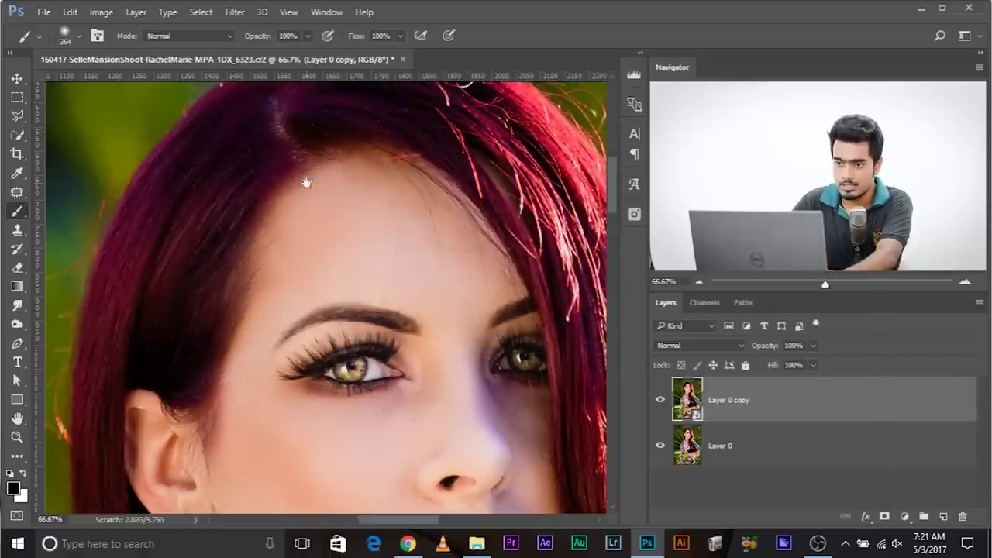
drag(303, 178, 341, 264)
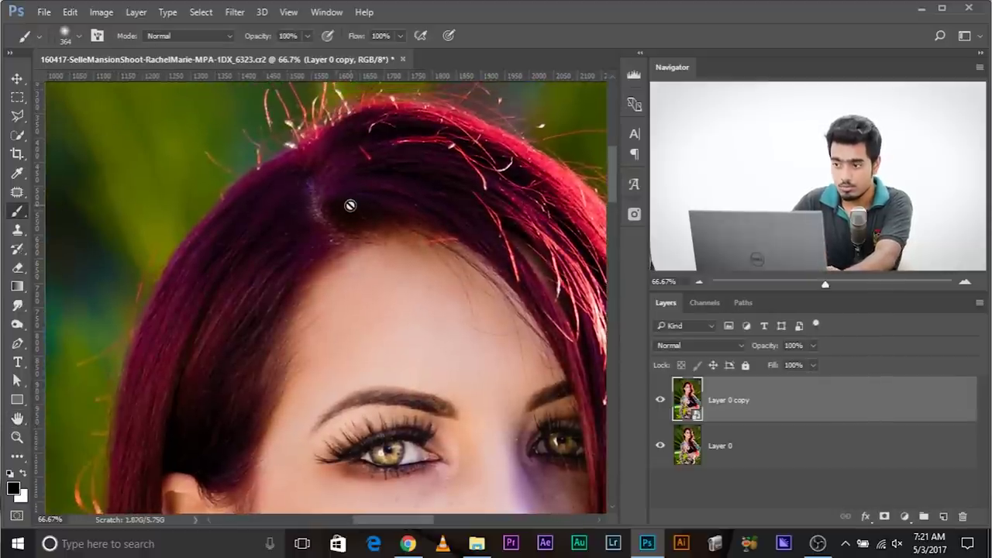
click(18, 78)
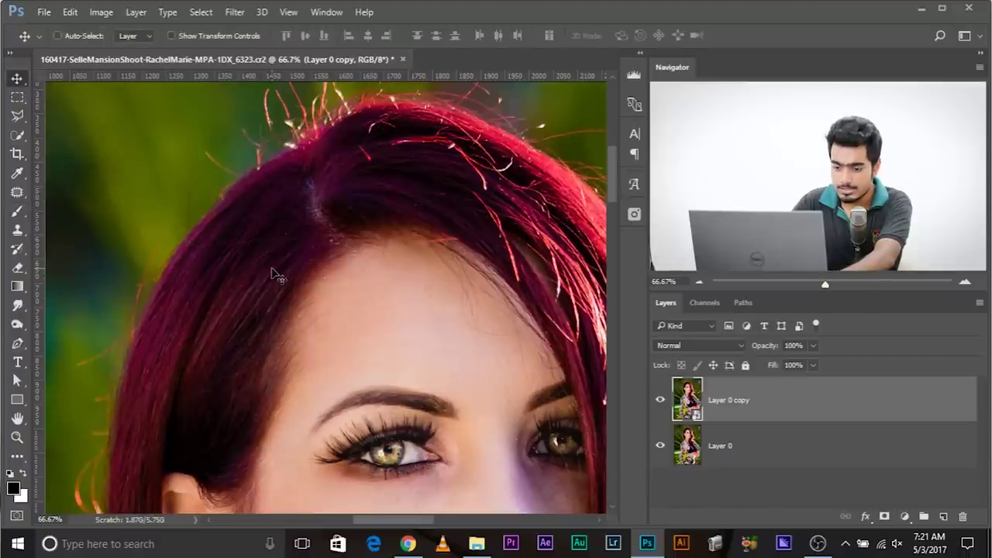
key(h)
drag(284, 268, 249, 315)
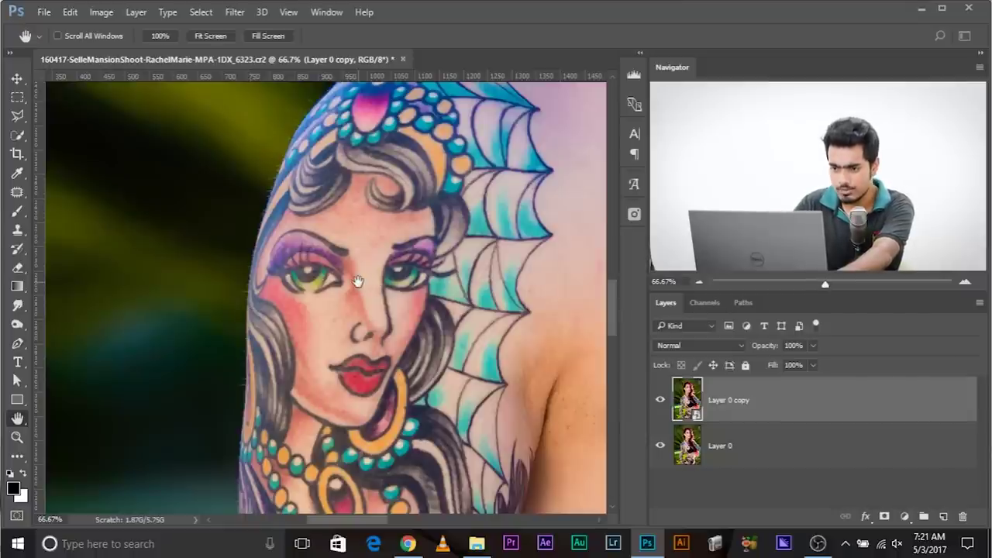
drag(357, 281, 323, 174)
key(v)
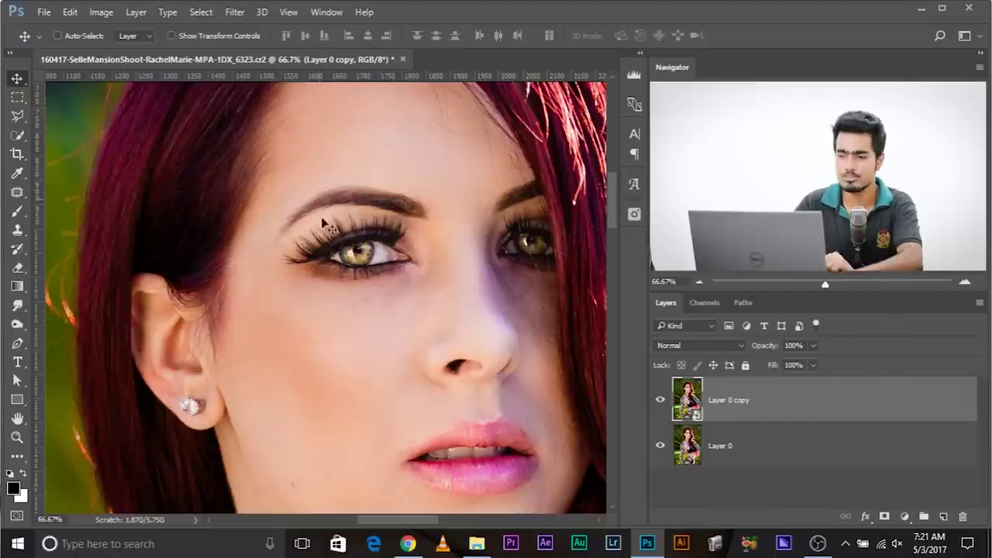
click(235, 11)
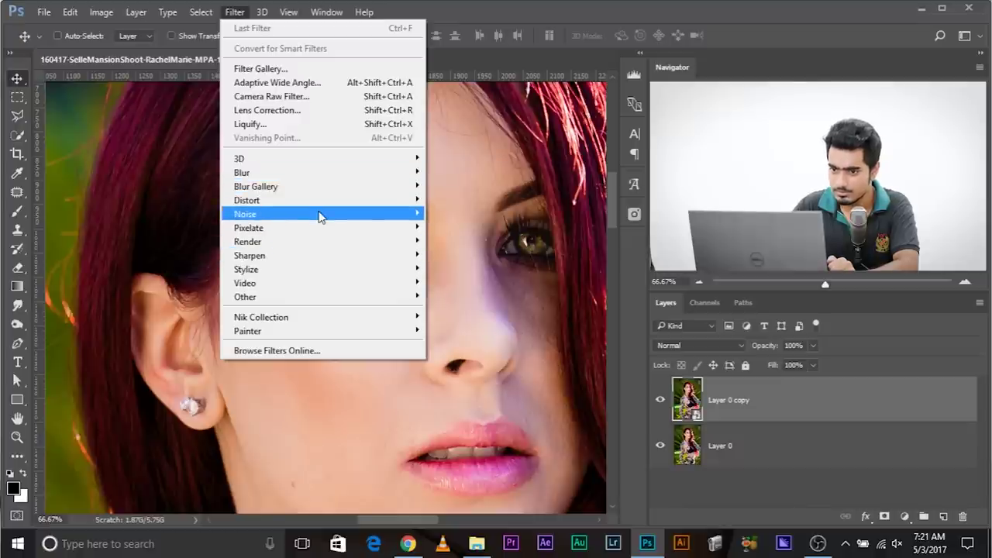
mouse_move(321, 216)
click(496, 240)
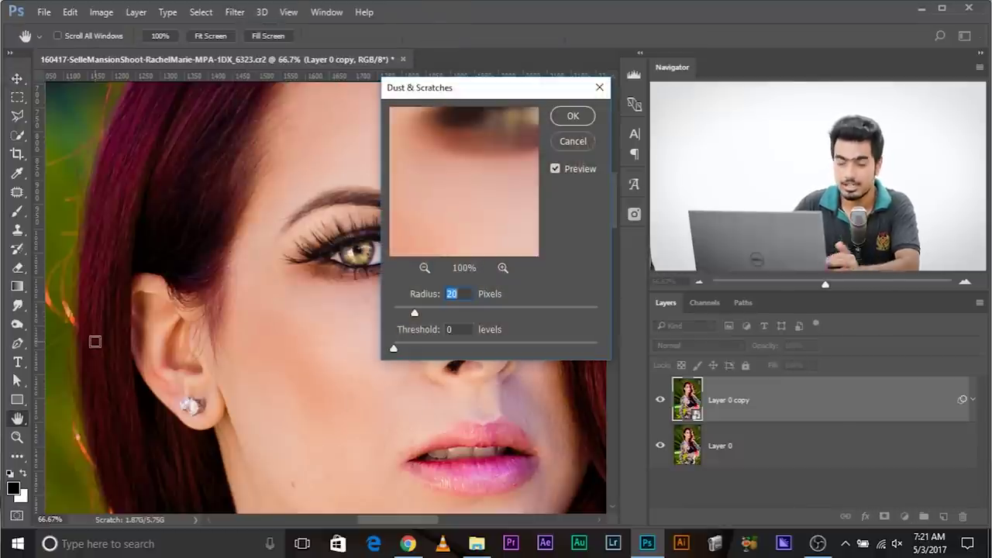
Try a Dust & Scratches radius of 6 pixels and check the stray hairs around the head in the preview
drag(218, 207, 199, 487)
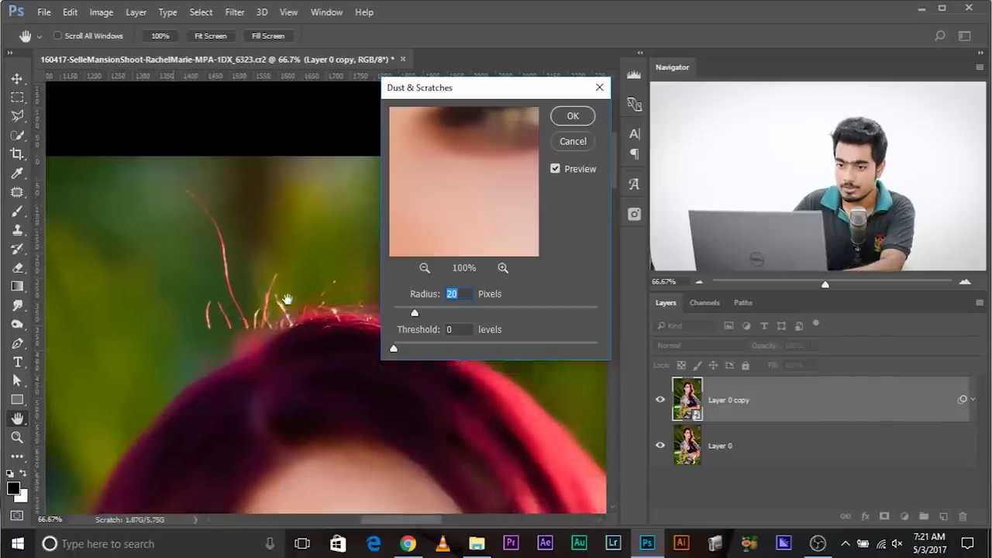
scroll(288, 252, down, 2)
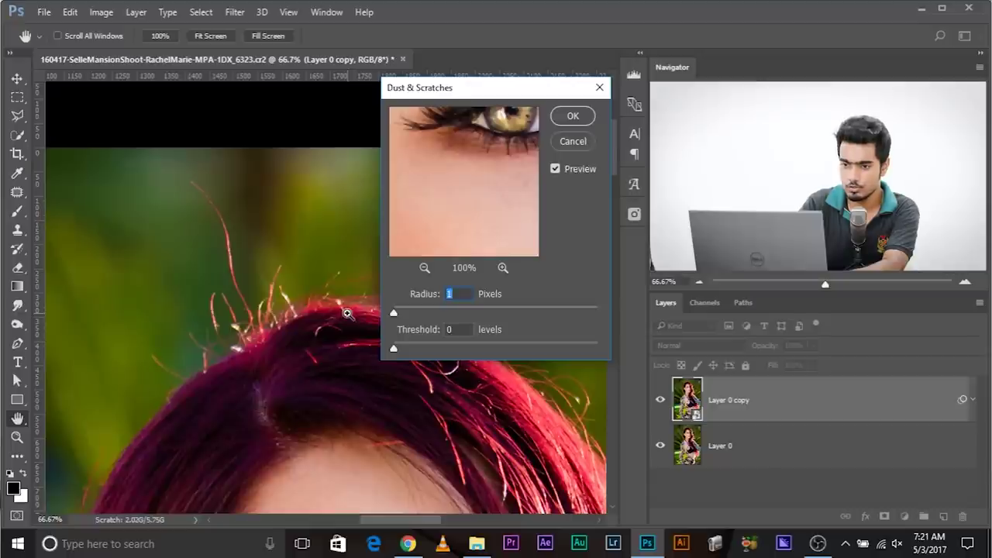
drag(396, 311, 400, 313)
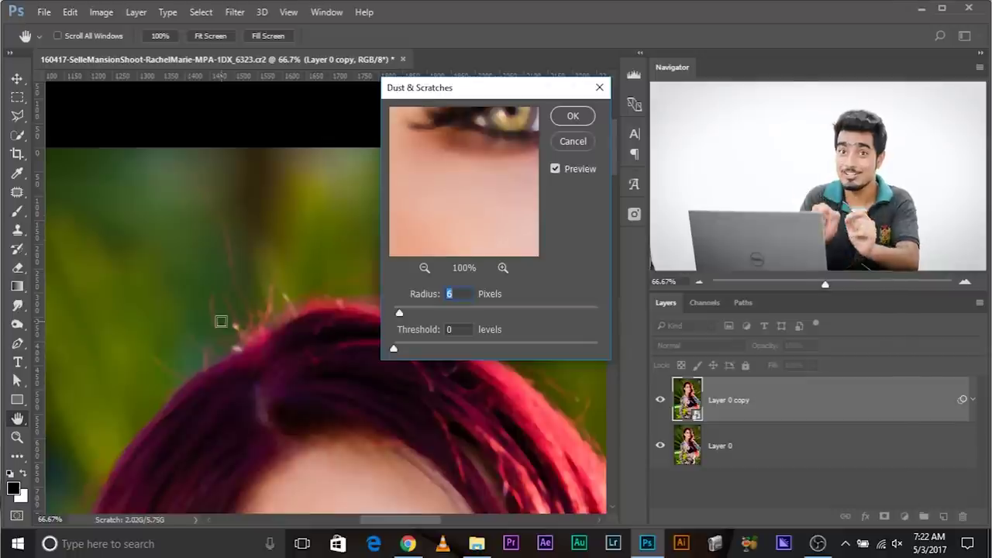
drag(440, 490, 63, 87)
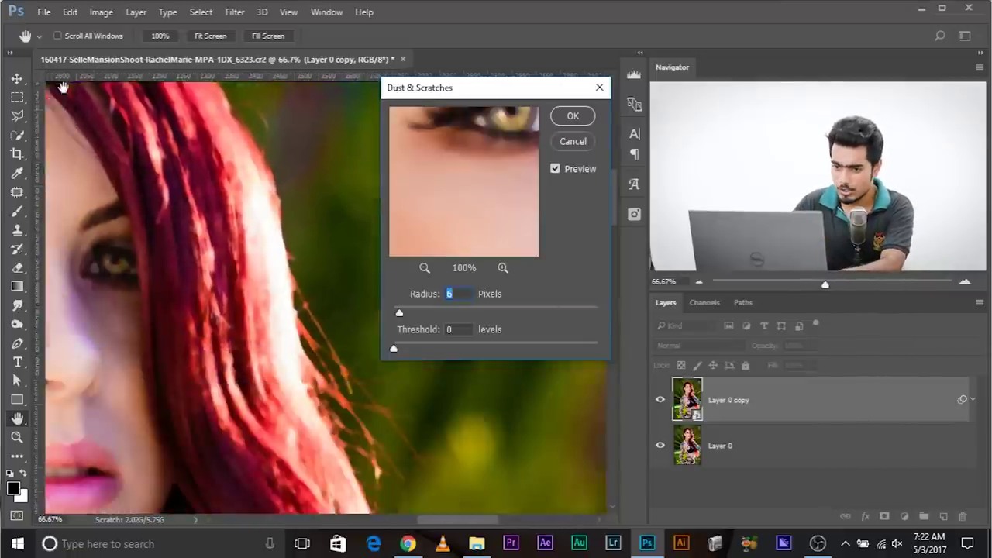
drag(157, 325, 78, 240)
drag(167, 180, 290, 524)
drag(206, 234, 343, 376)
Apply Dust & Scratches to Layer 0 copy with a radius of 20 pixels and a threshold of 0 levels
drag(401, 316, 456, 315)
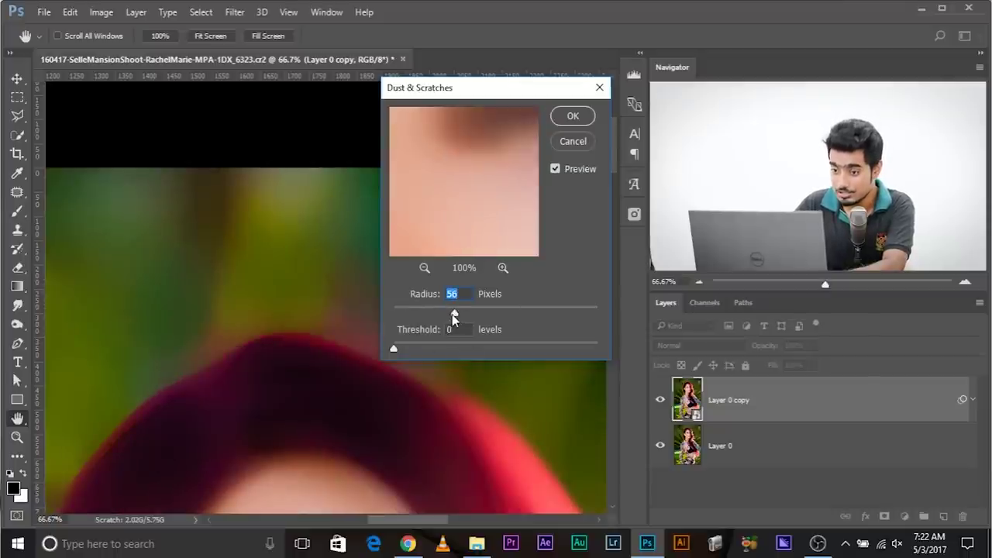
drag(454, 314, 429, 314)
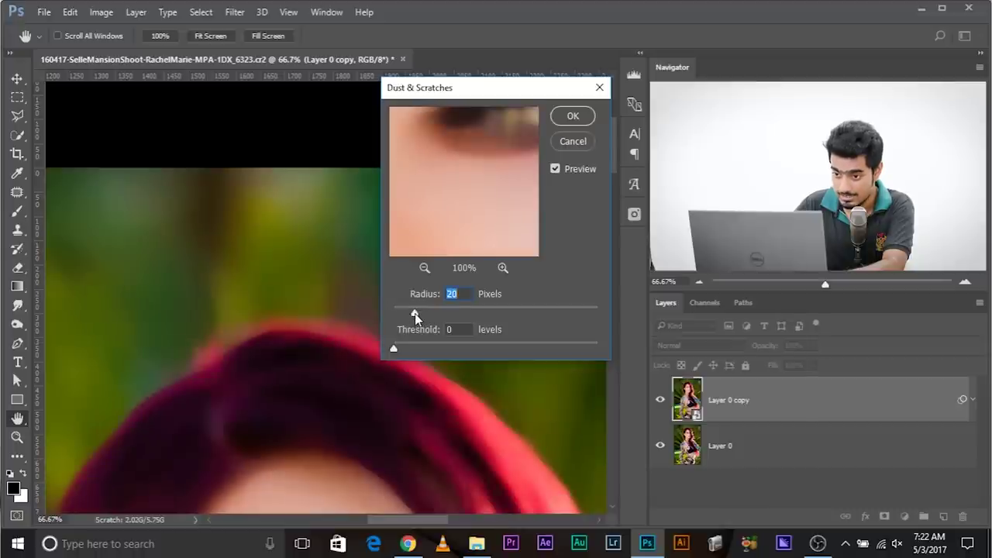
drag(203, 421, 419, 254)
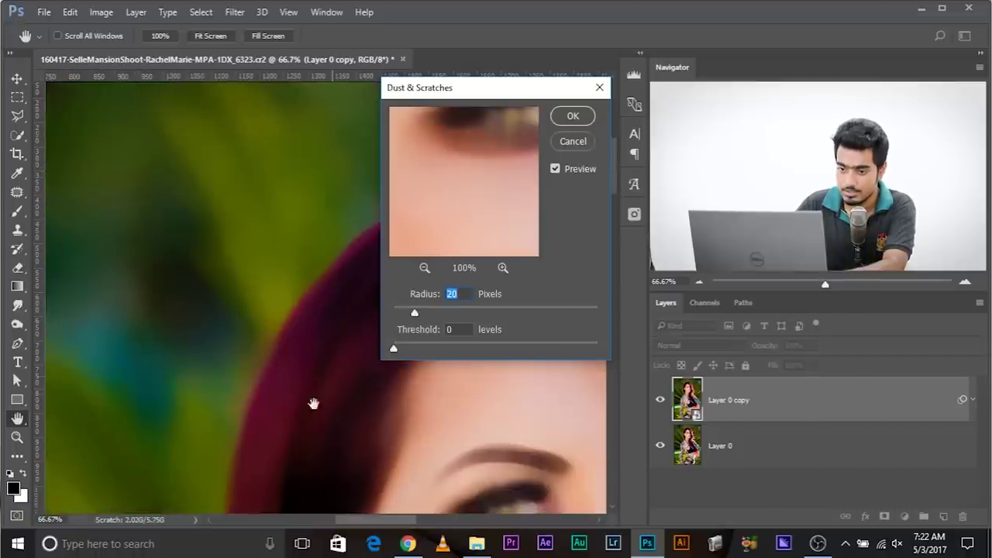
drag(283, 443, 275, 404)
scroll(274, 358, up, 2)
scroll(286, 326, right, 3)
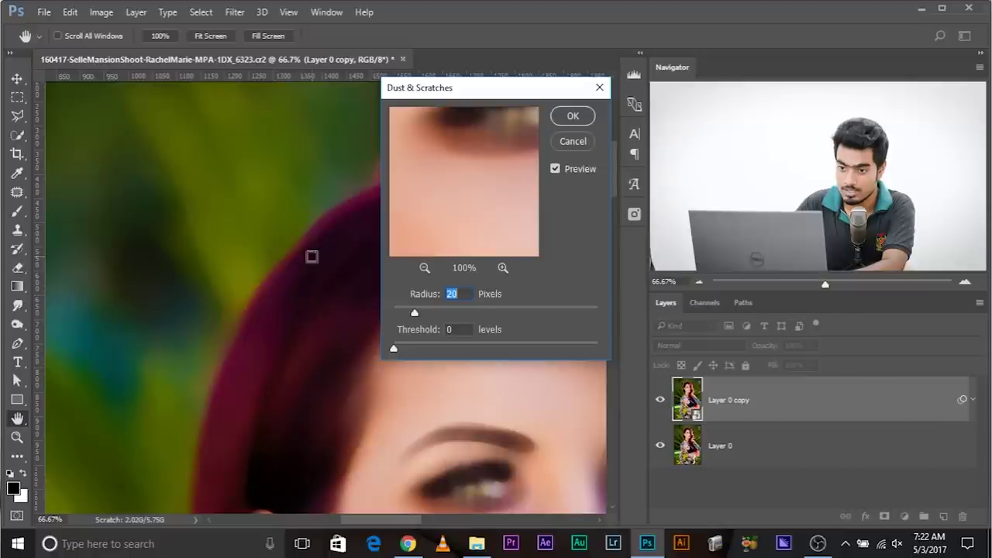
scroll(330, 288, up, 1)
scroll(243, 337, right, 3)
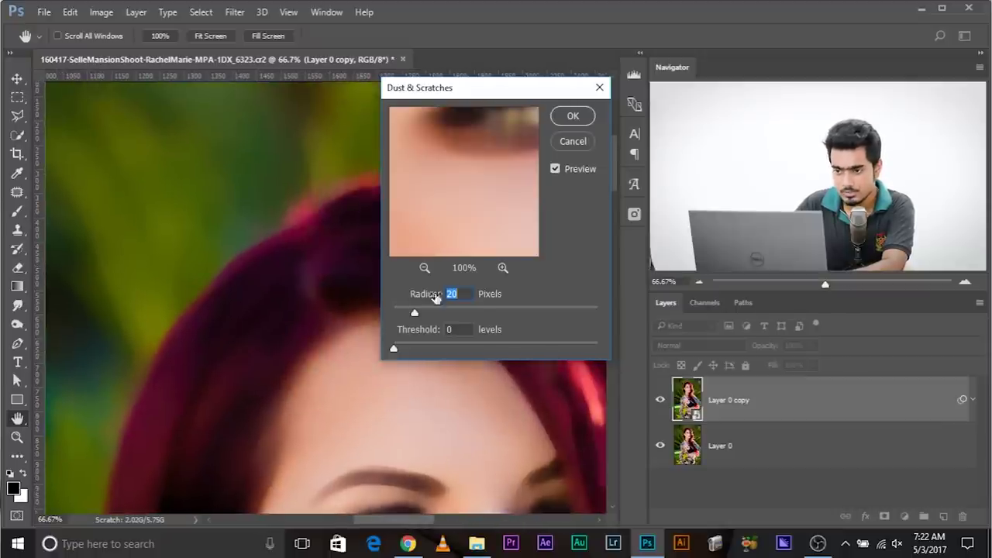
click(572, 120)
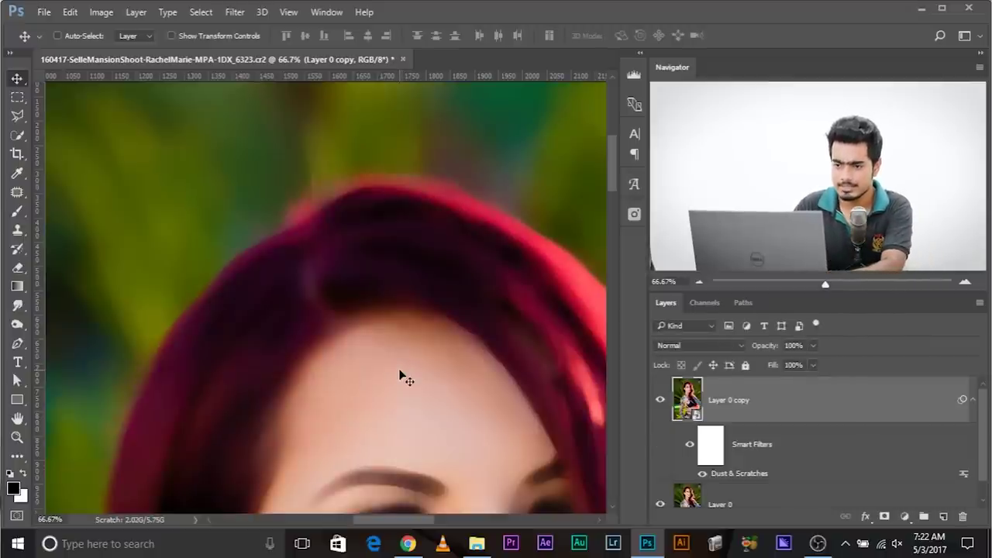
Invert the smart filter mask of Layer 0 copy to black to hide the Dust & Scratches effect
drag(343, 268, 302, 349)
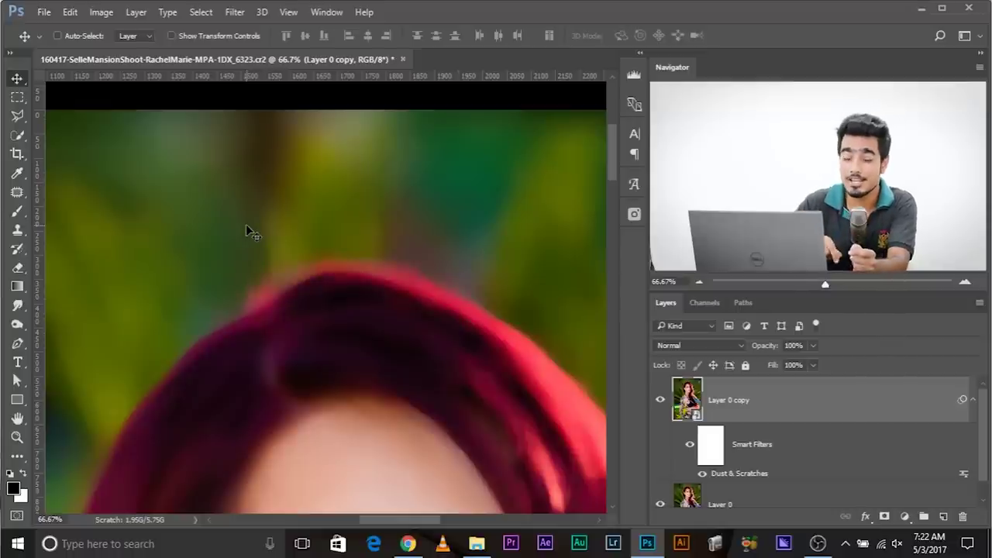
click(714, 448)
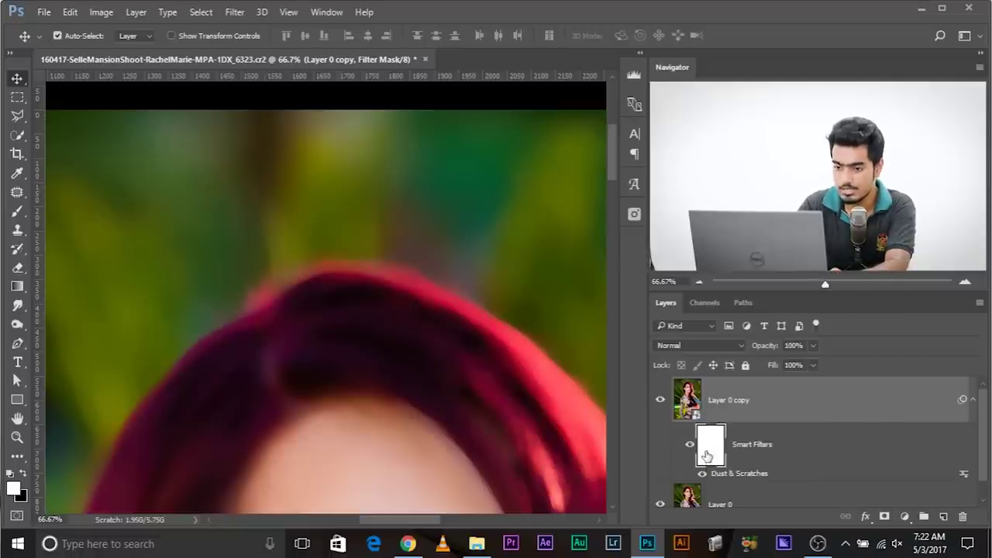
key(ctrl+i)
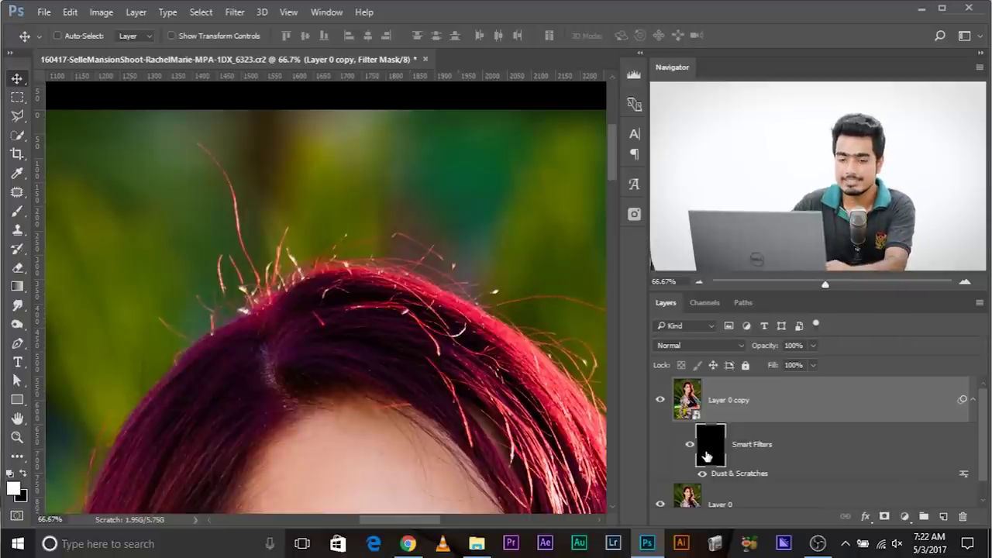
Set up a white 30 px brush and try painting over the long flyaway hair on the smart filter mask
click(25, 210)
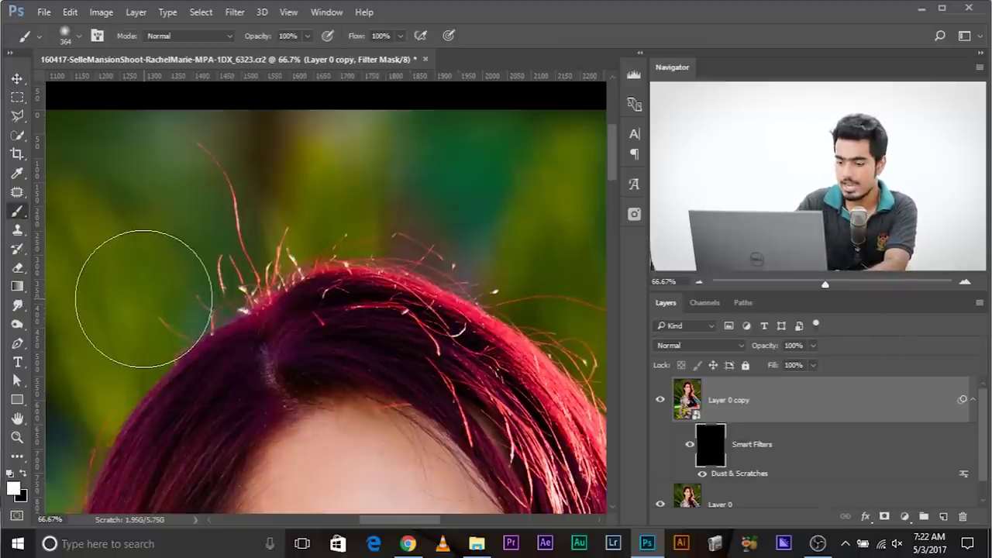
key(ctrl+plus)
drag(143, 298, 253, 409)
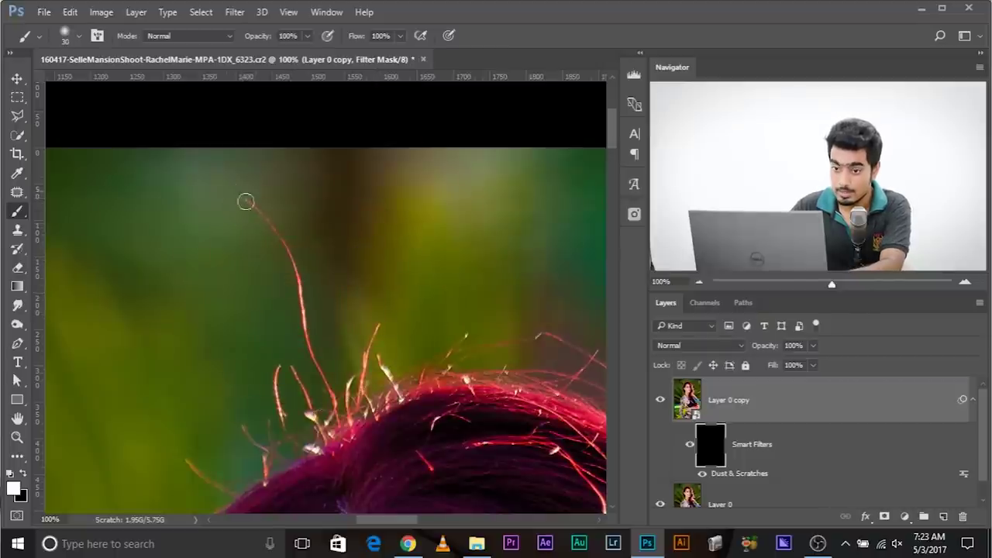
mouse_move(261, 211)
mouse_down()
mouse_move(302, 292)
mouse_move(297, 280)
mouse_up()
key(ctrl+z)
Invert the smart filter mask back to white and add a black layer mask to Layer 0 copy
key(ctrl+i)
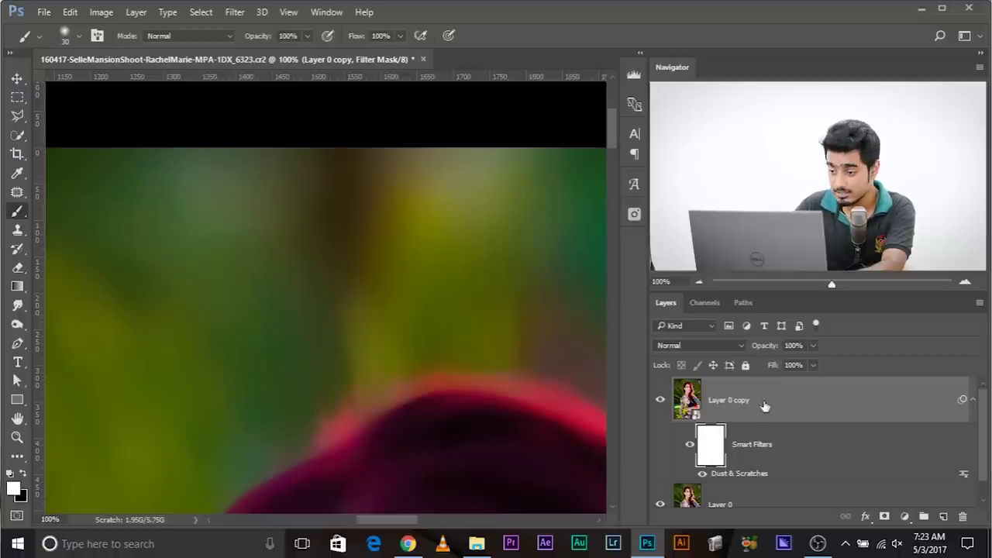
click(727, 400)
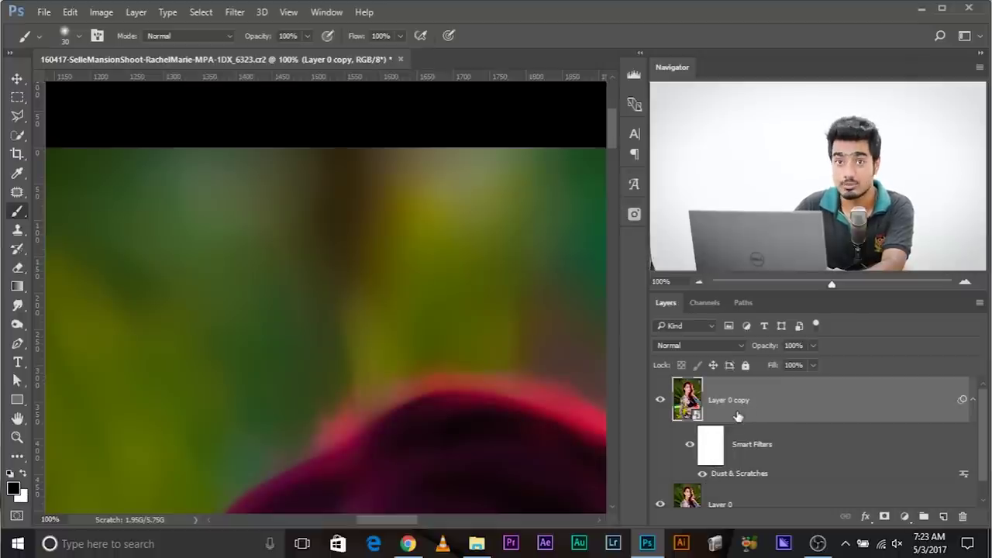
alt+click(883, 516)
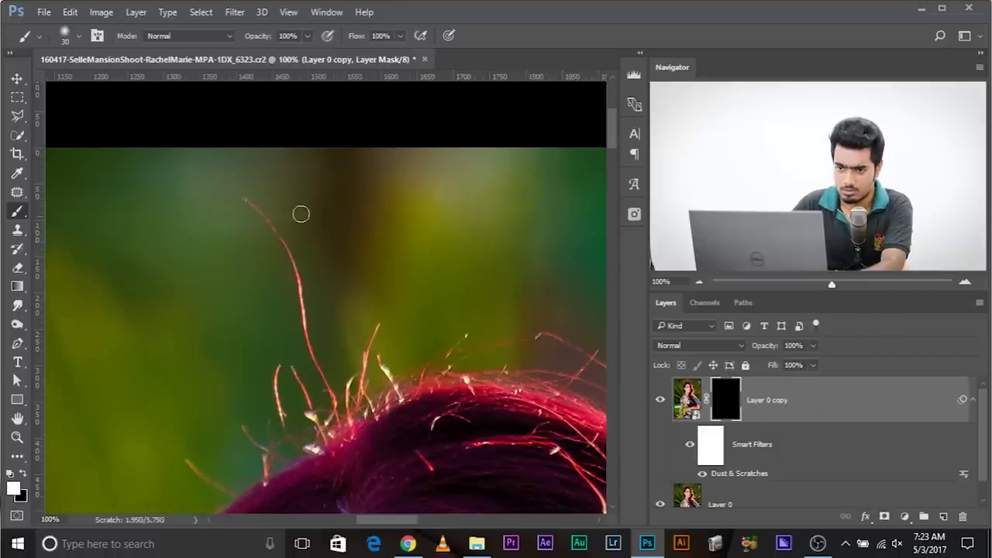
Paint white on Layer 0 copy's layer mask along the long flyaway hair above the head, enlarging the brush to 72 px
drag(243, 195, 290, 253)
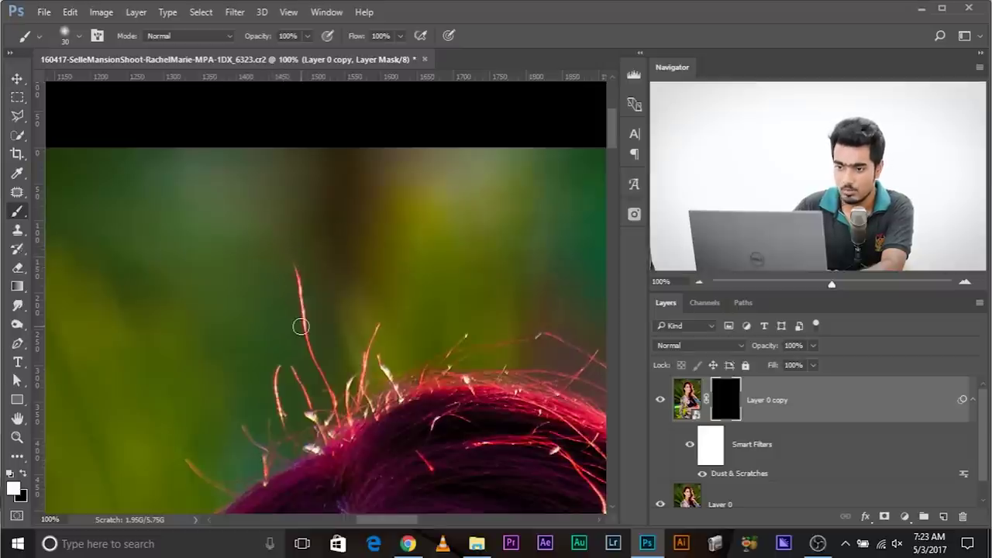
key(ctrl+minus)
alt+right_click(287, 302)
drag(299, 290, 322, 354)
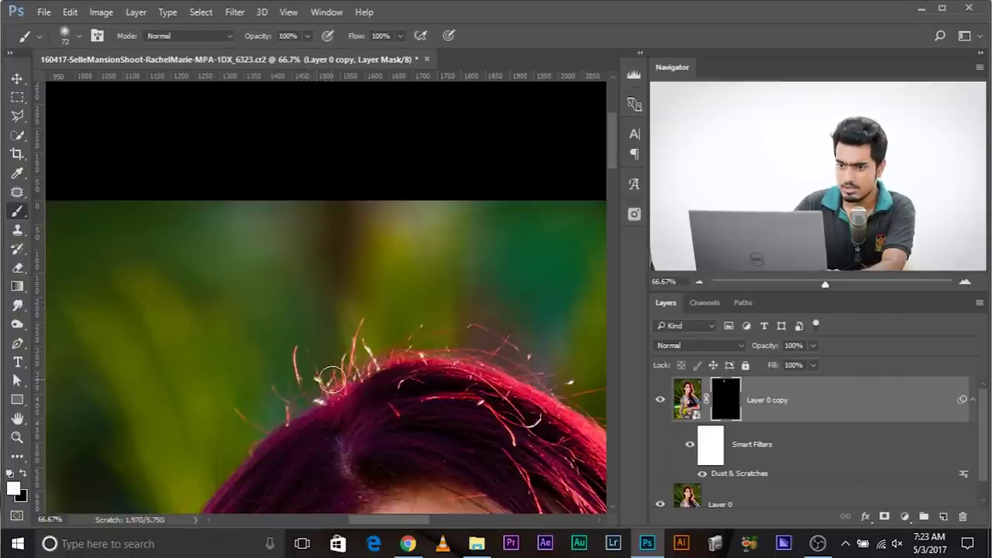
Check the smoothness of the retouched background up close and target Layer 0 copy's image instead of its mask
key(ctrl+plus)
key(ctrl+plus)
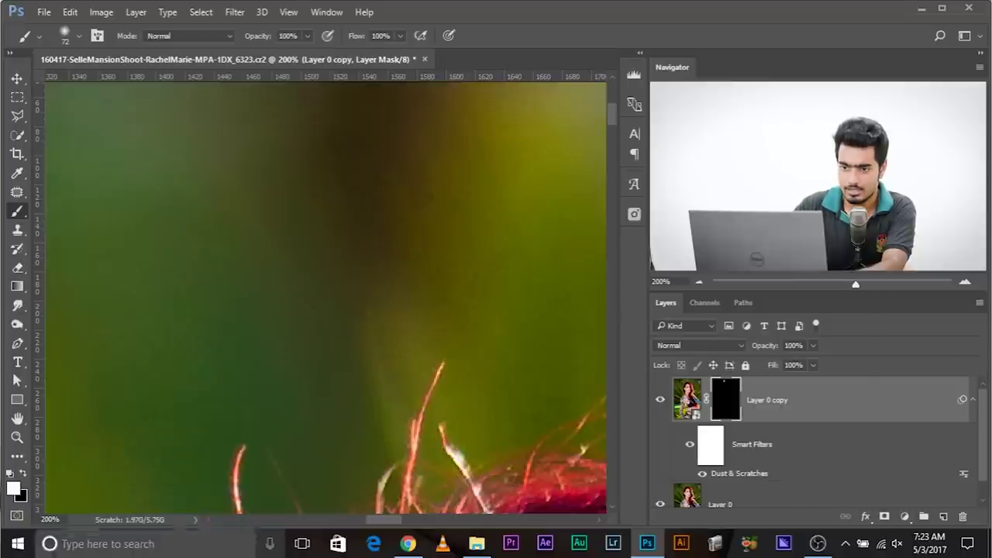
drag(228, 194, 292, 104)
mouse_move(267, 276)
mouse_down()
mouse_move(282, 332)
mouse_move(307, 337)
mouse_up()
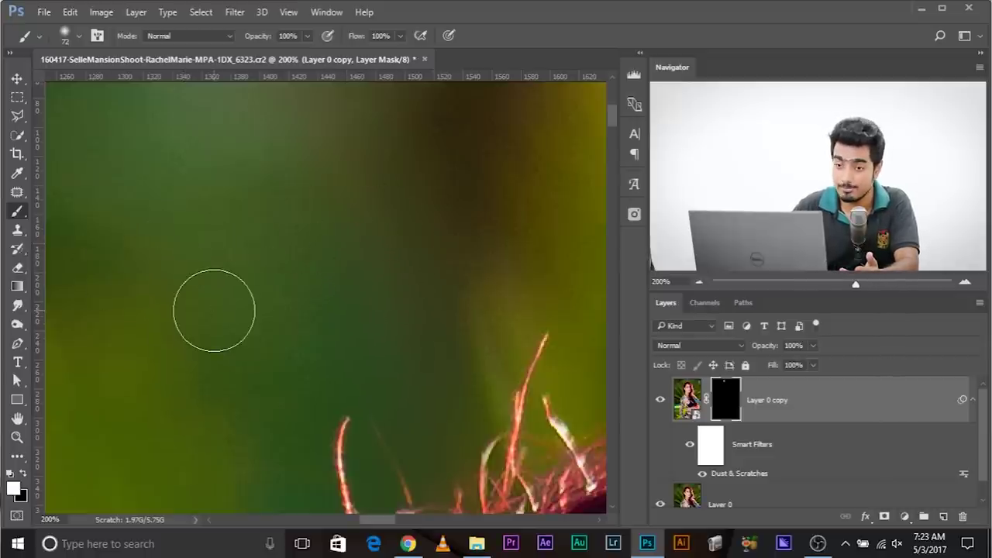
click(262, 12)
mouse_move(236, 12)
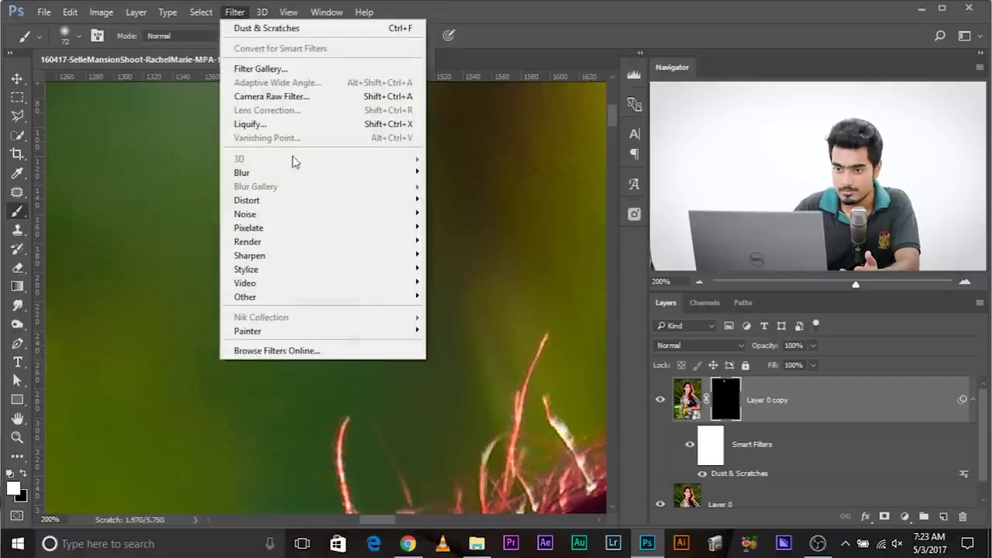
mouse_move(316, 215)
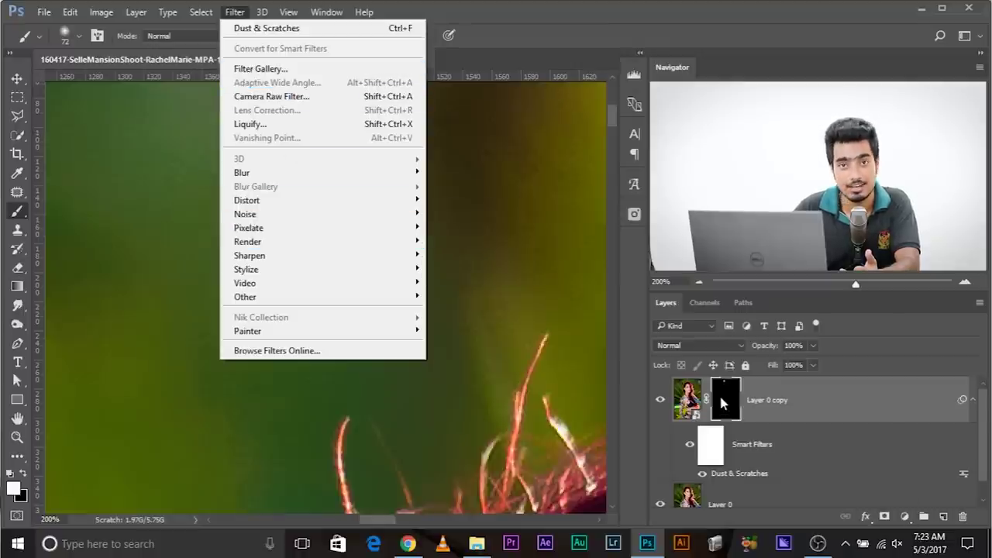
click(688, 397)
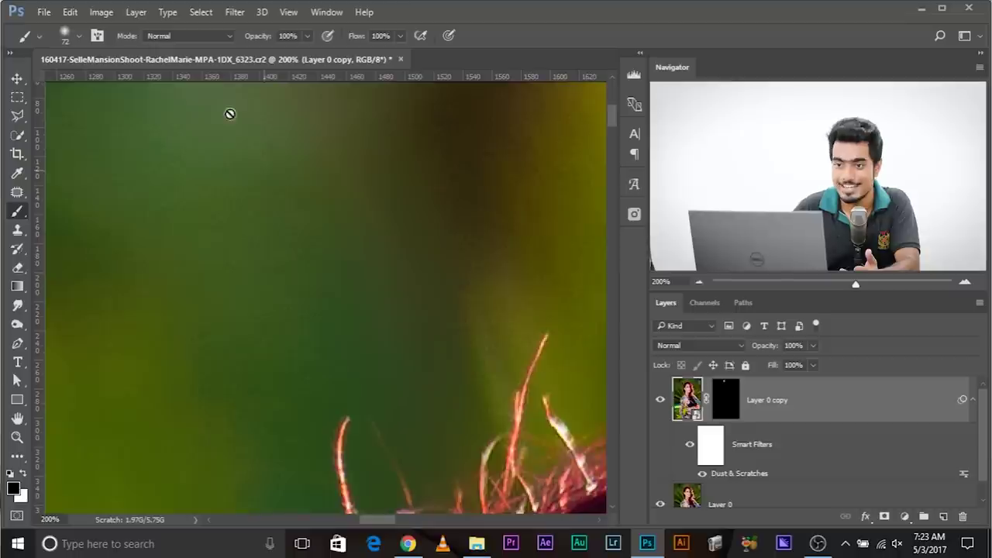
Apply Add Noise to Layer 0 copy with an amount of 1%, Gaussian distribution and Monochromatic enabled
click(243, 10)
mouse_move(420, 219)
click(459, 214)
drag(408, 81, 474, 116)
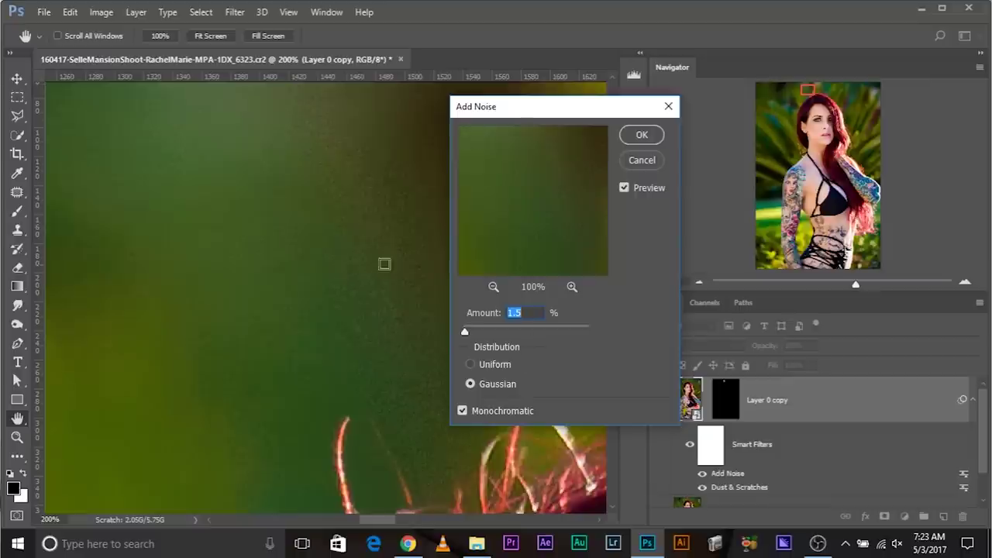
drag(468, 333, 466, 333)
text(1)
click(640, 141)
key(b)
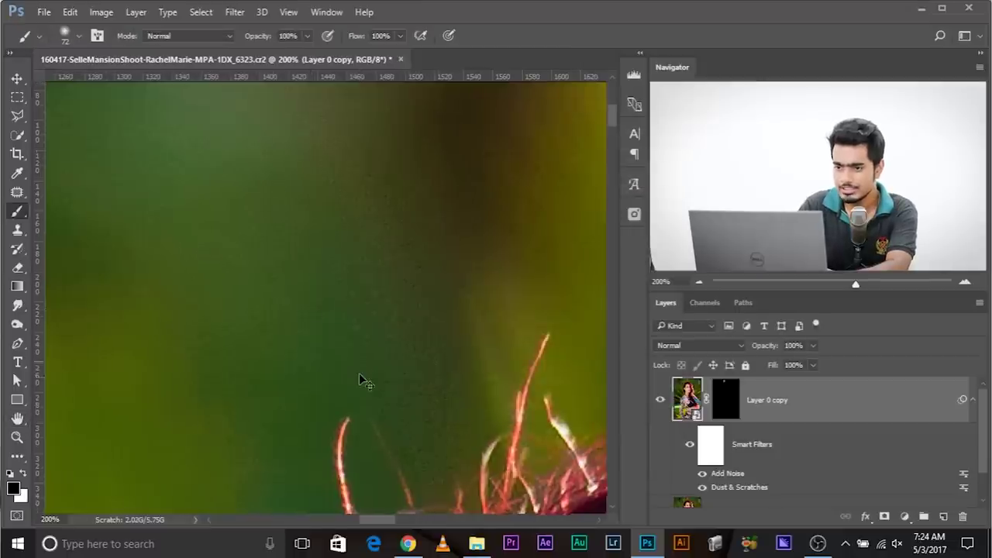
Soften the added noise by applying a Gaussian Blur with a radius of 0.3 pixels to Layer 0 copy
scroll(359, 373, up, 1)
drag(381, 355, 375, 355)
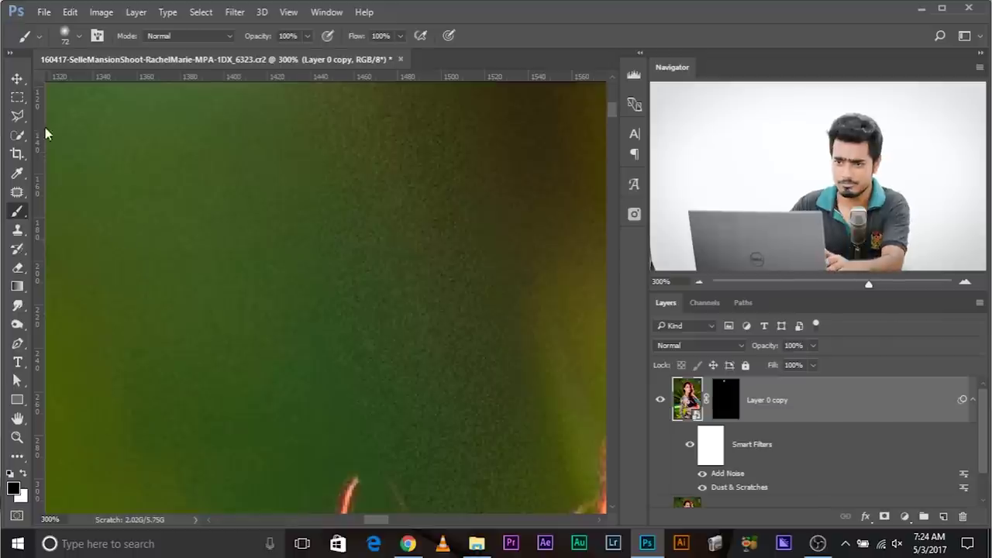
click(233, 12)
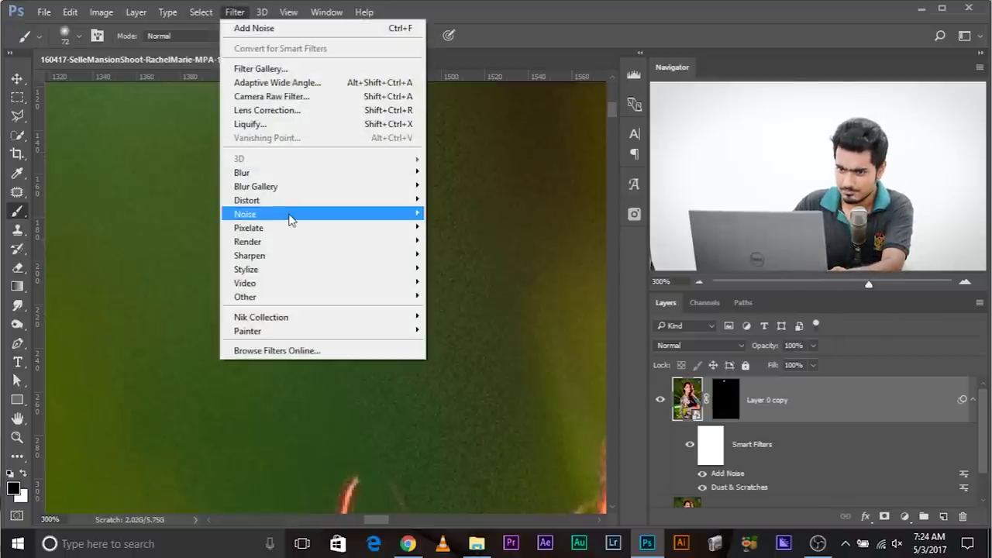
mouse_move(367, 217)
mouse_move(338, 177)
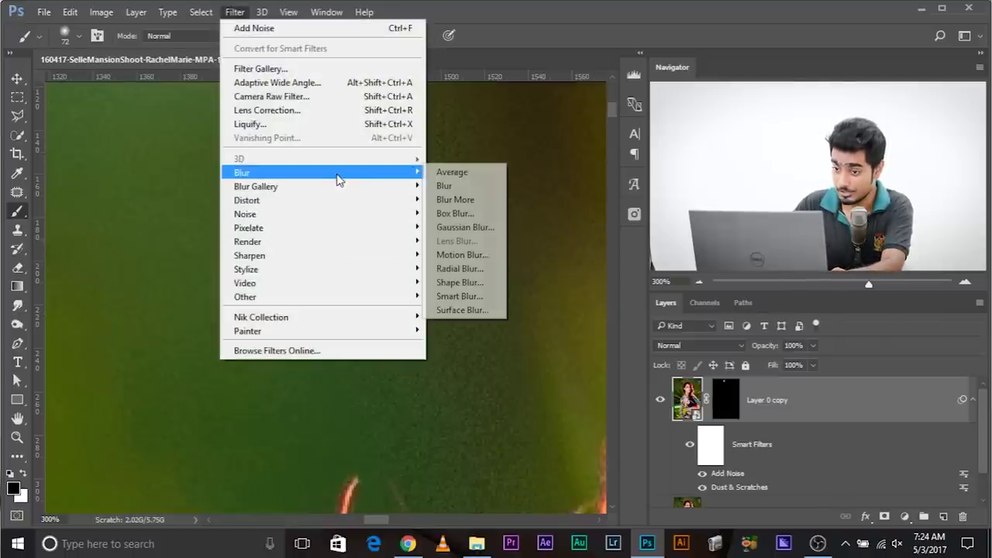
click(457, 228)
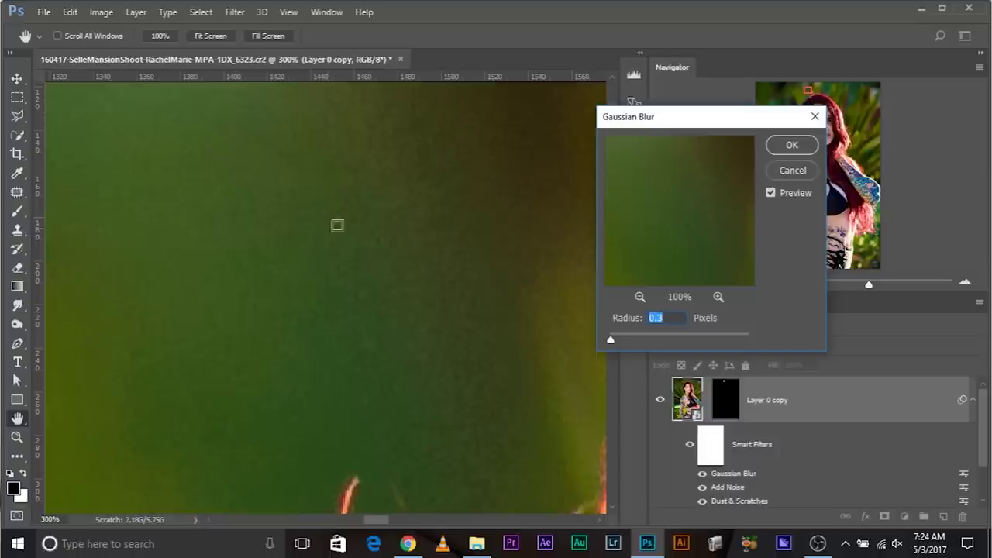
mouse_move(623, 336)
mouse_down()
mouse_move(589, 339)
mouse_move(610, 341)
mouse_up()
key(BackSpace)
text(3)
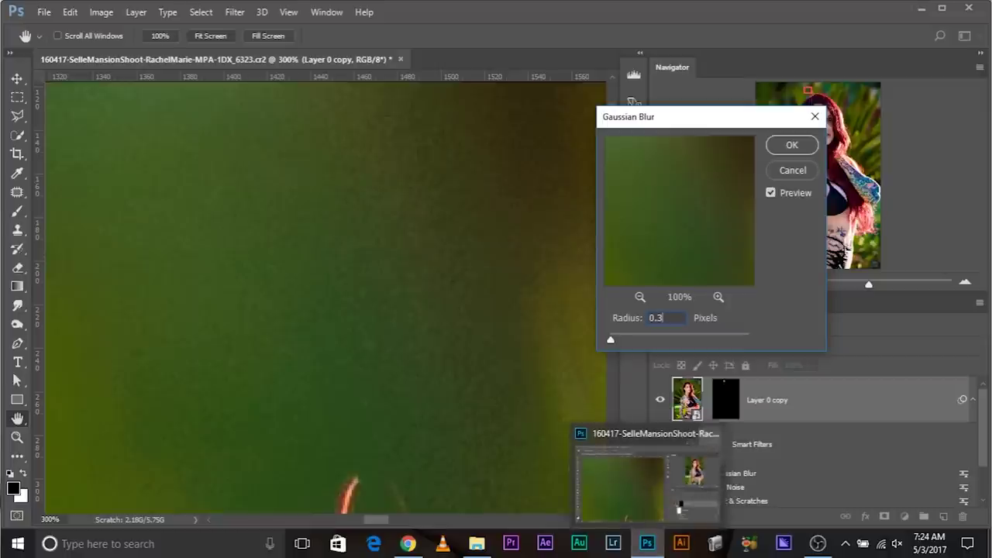
click(792, 146)
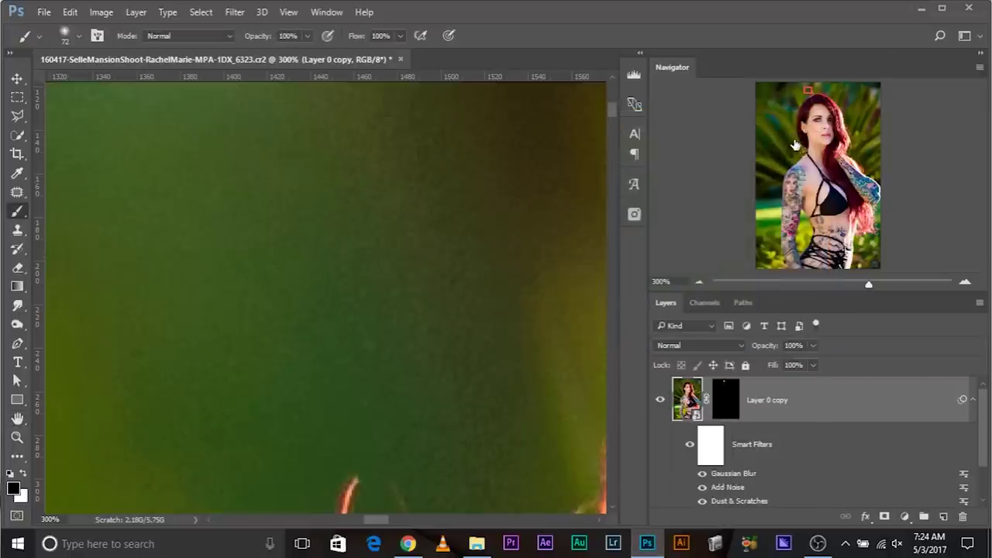
Target Layer 0 copy's layer mask and paint white over the stray hairs on the left side of the crown
key(ctrl+1)
key(ctrl+minus)
key(ctrl+minus)
key(ctrl+minus)
key(ctrl+minus)
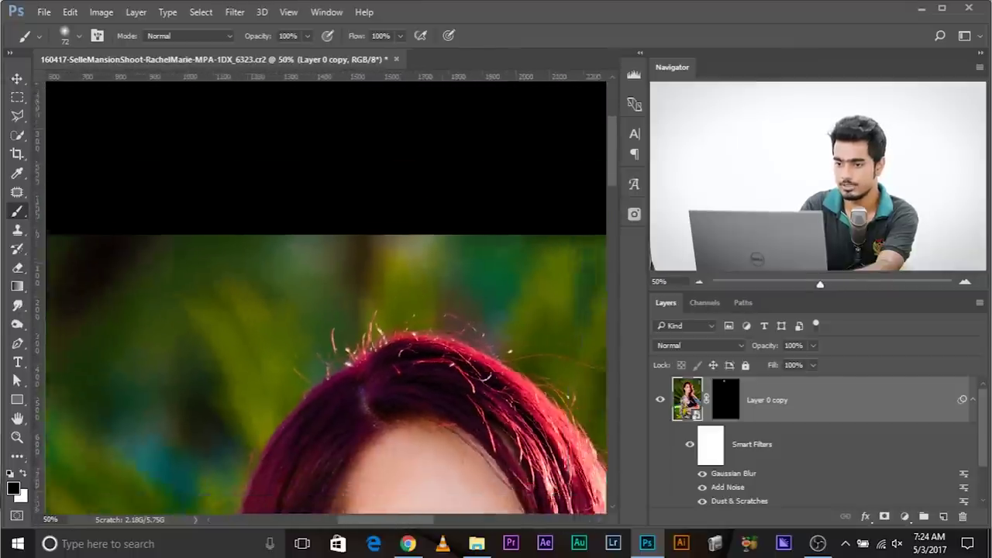
key(ctrl+plus)
key(ctrl+plus)
key(ctrl+plus)
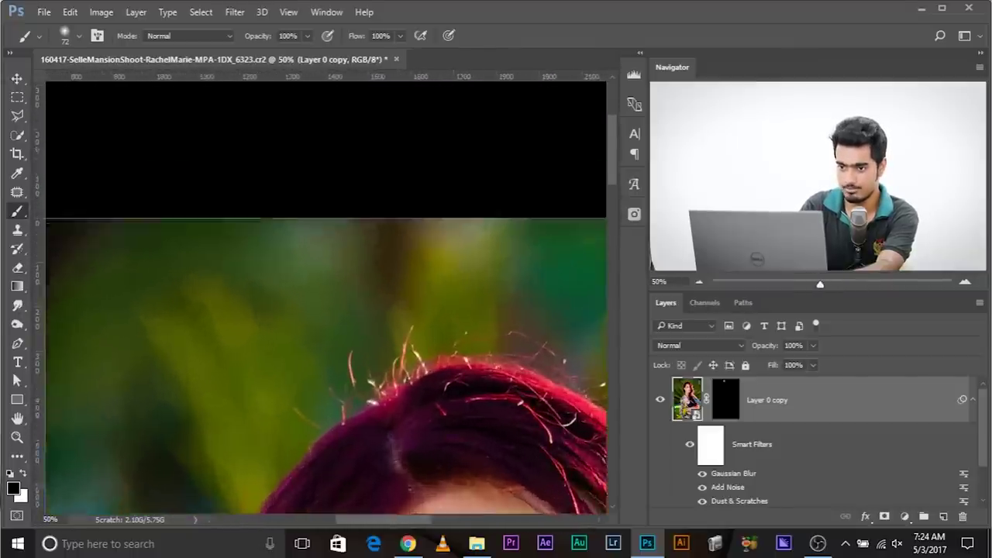
click(721, 396)
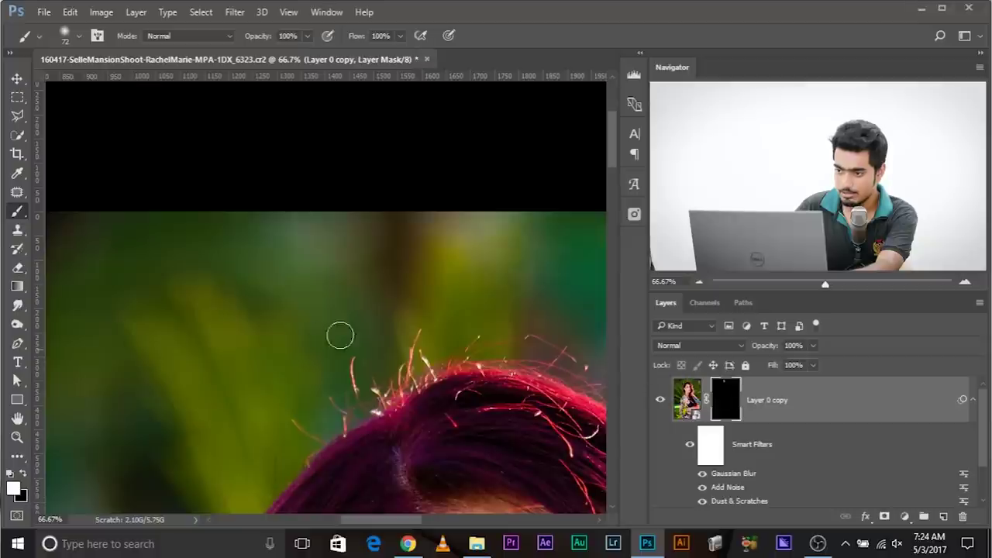
drag(303, 320, 241, 217)
drag(286, 256, 291, 286)
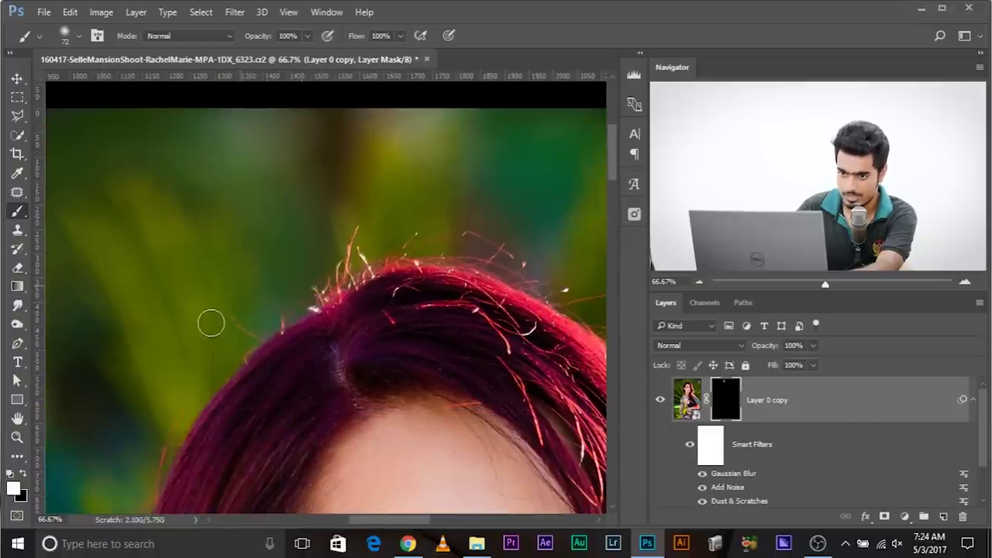
drag(256, 321, 217, 251)
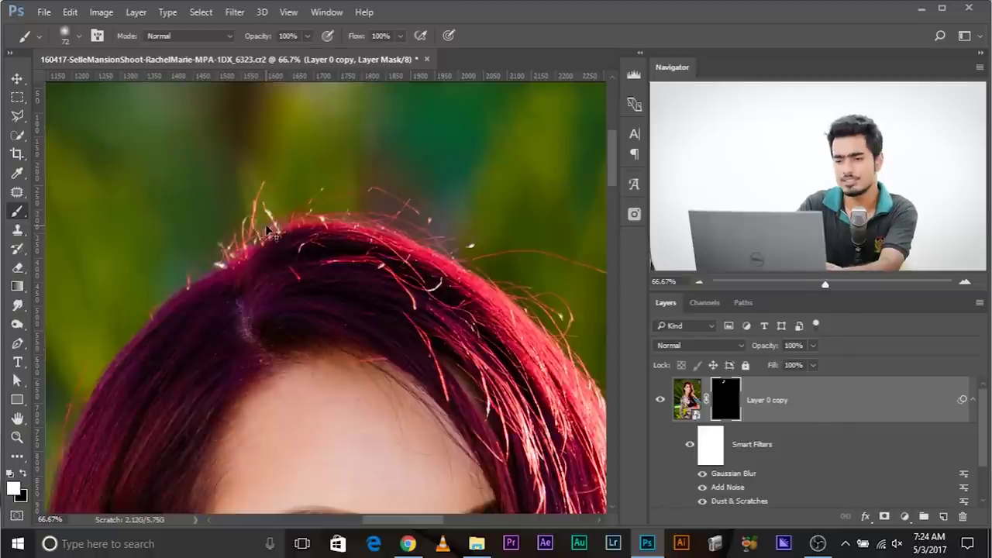
Paint white on the layer mask over the flyaway hairs sticking up from the top of the head
scroll(265, 225, up, 1)
drag(275, 269, 324, 334)
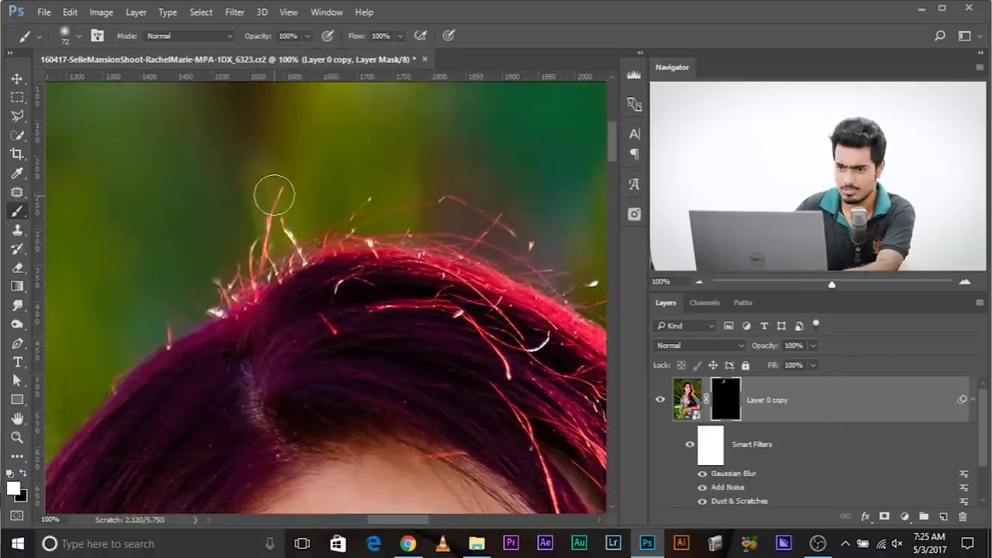
drag(268, 208, 251, 246)
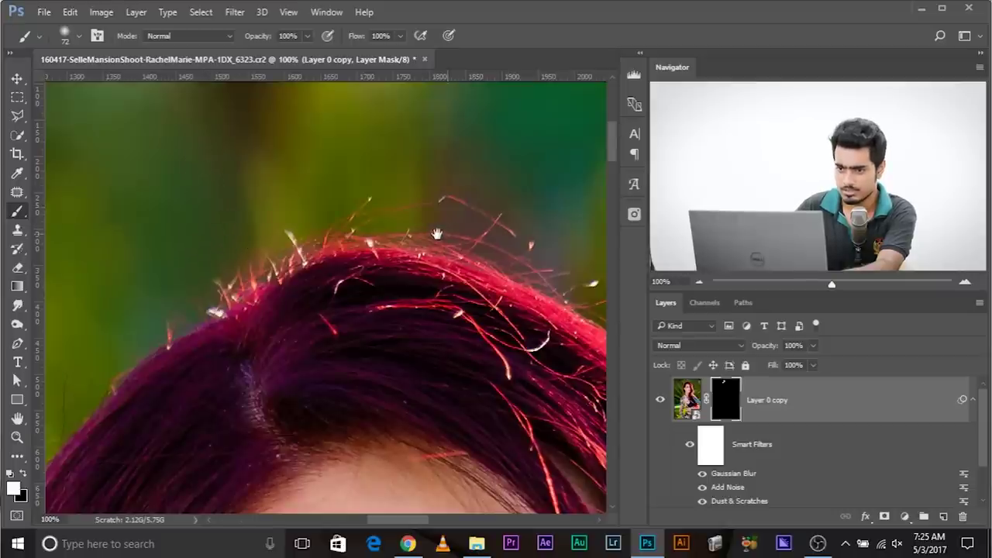
drag(438, 234, 361, 239)
mouse_move(291, 215)
mouse_down()
mouse_move(366, 201)
mouse_move(415, 229)
mouse_up()
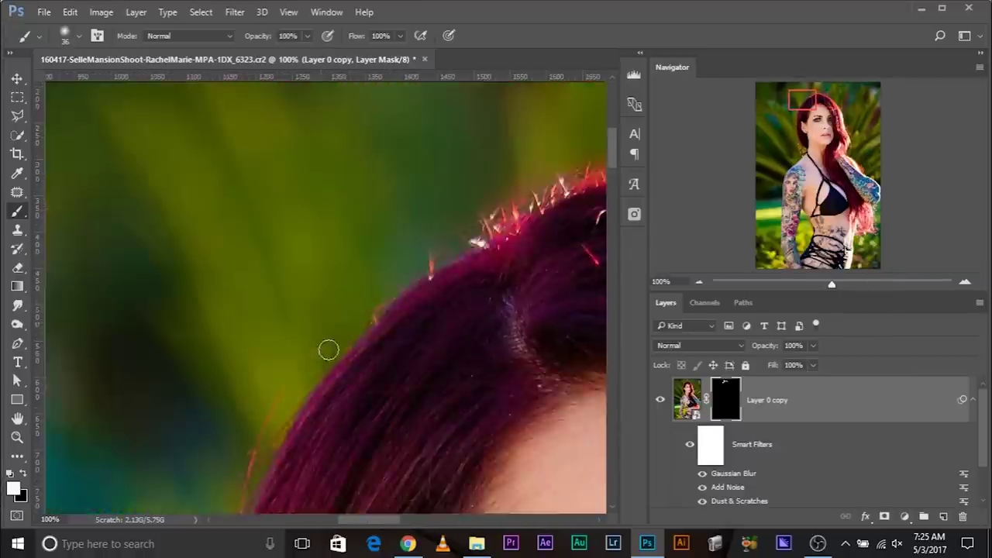
Paint out the remaining stray hairs along the left outline of the head on the layer mask with a 36 px brush
drag(329, 350, 445, 156)
drag(370, 278, 371, 248)
mouse_move(309, 365)
mouse_down()
mouse_move(368, 181)
mouse_move(352, 190)
mouse_up()
mouse_move(341, 364)
mouse_down()
mouse_move(334, 257)
mouse_move(333, 282)
mouse_up()
drag(360, 260, 362, 305)
Paint white on the layer mask over the loose strands along the right side of the hair down to the shoulder
scroll(297, 350, down, 10)
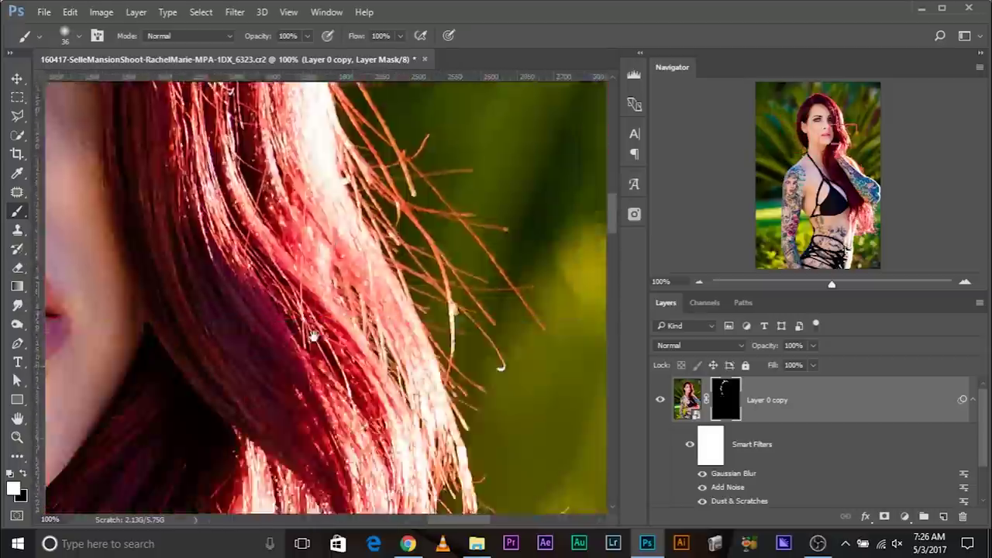
scroll(310, 331, up, 3)
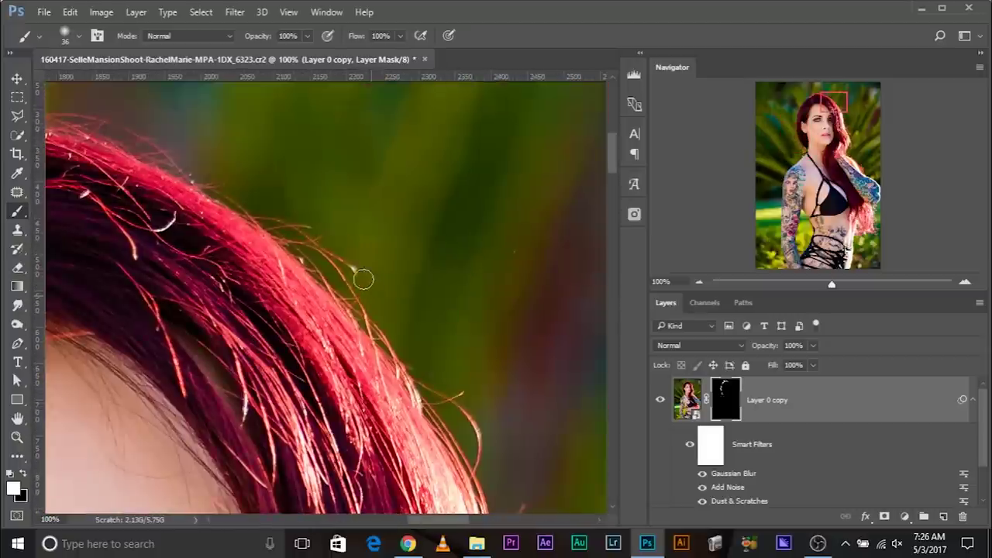
scroll(370, 236, down, 4)
drag(434, 450, 398, 277)
drag(333, 341, 317, 225)
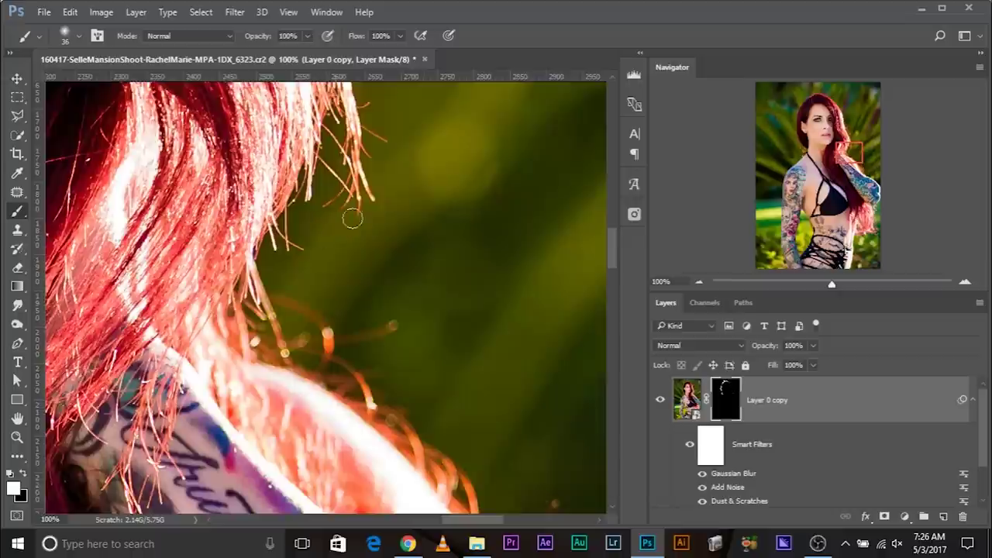
drag(364, 140, 413, 236)
Toggle Layer 0 copy's visibility off and on to compare the portrait before and after the flyaway hair removal
scroll(411, 238, down, 5)
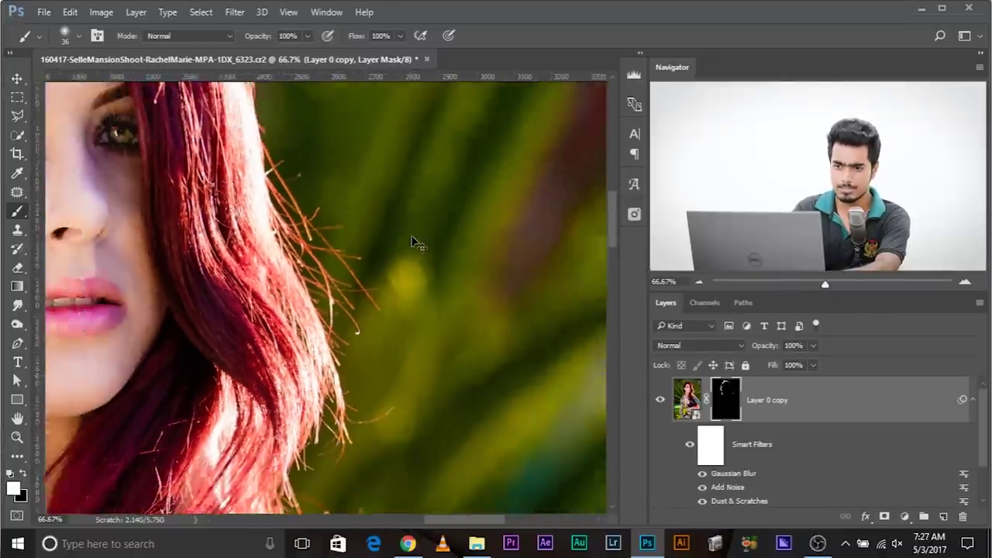
key(ctrl+minus)
key(ctrl+plus)
key(ctrl+plus)
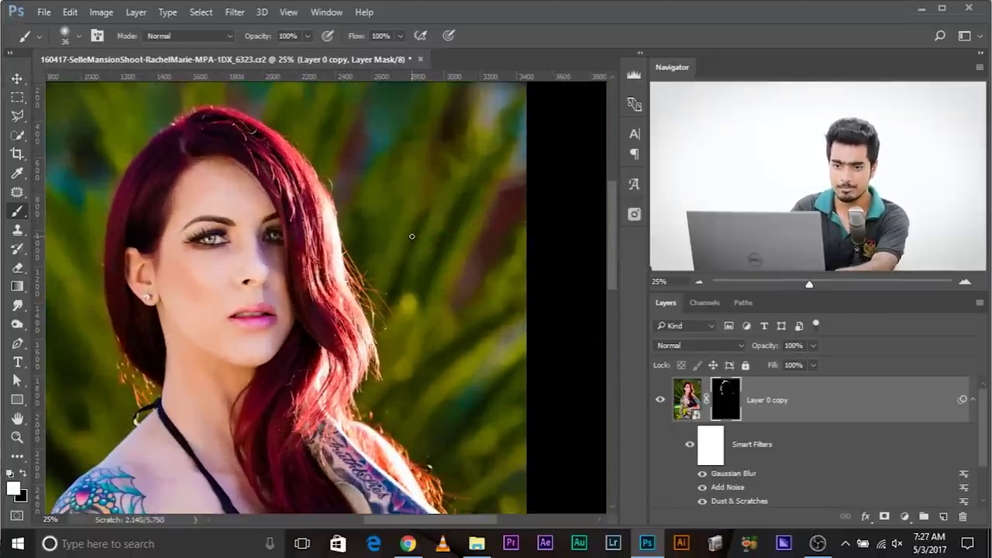
drag(411, 235, 594, 313)
click(656, 401)
click(655, 402)
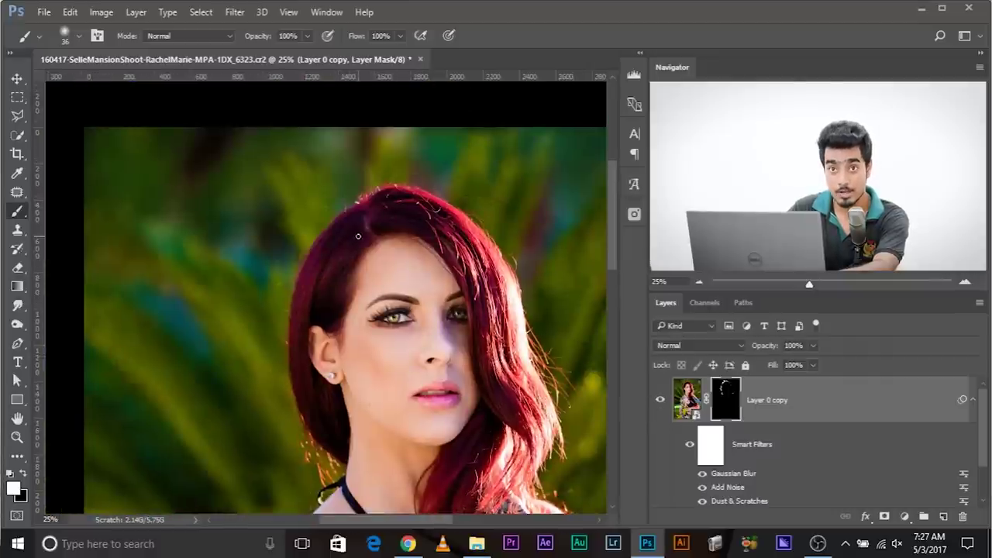
scroll(358, 236, up, 3)
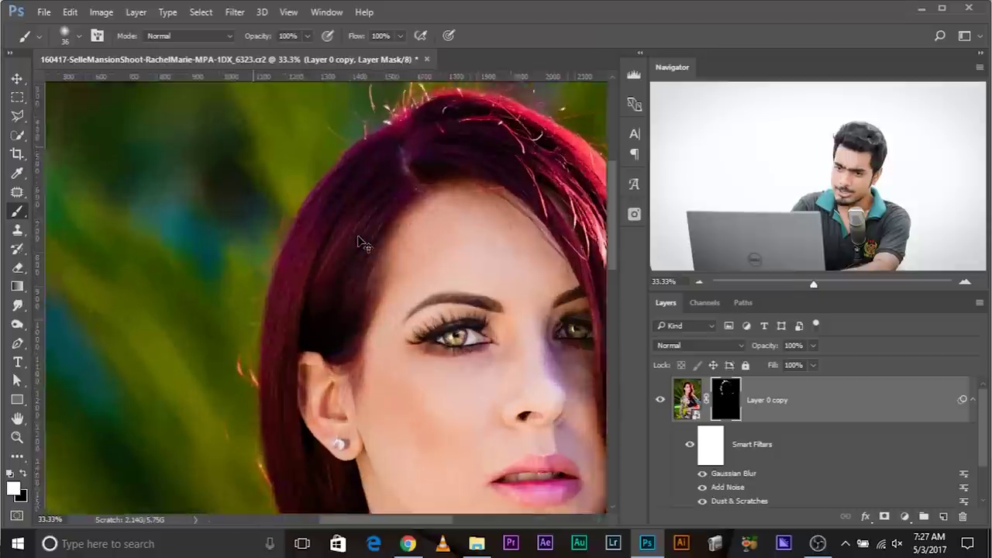
Disable the layer mask to examine the filtered hair edge along the right side and top of the head, and re-enable it
scroll(406, 138, down, 8)
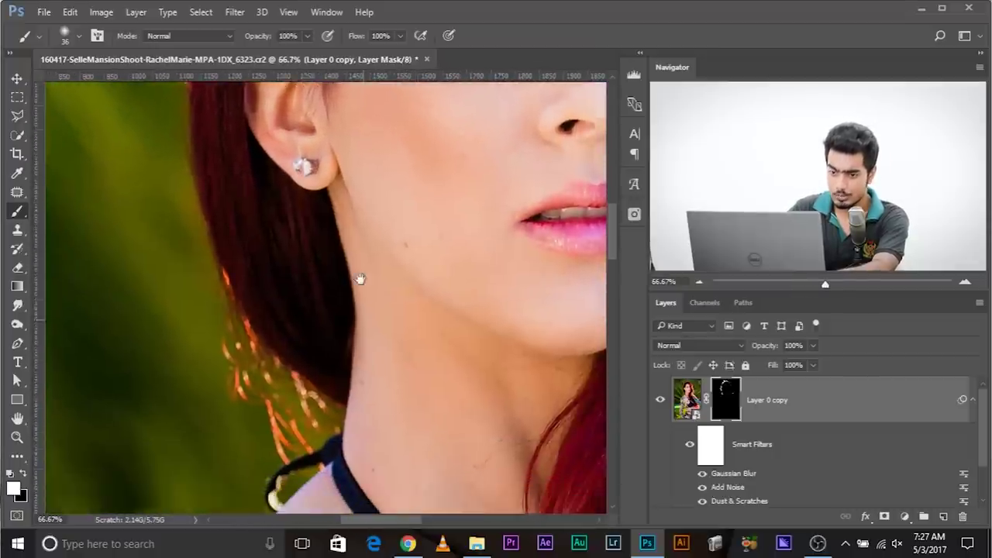
drag(343, 330, 36, 378)
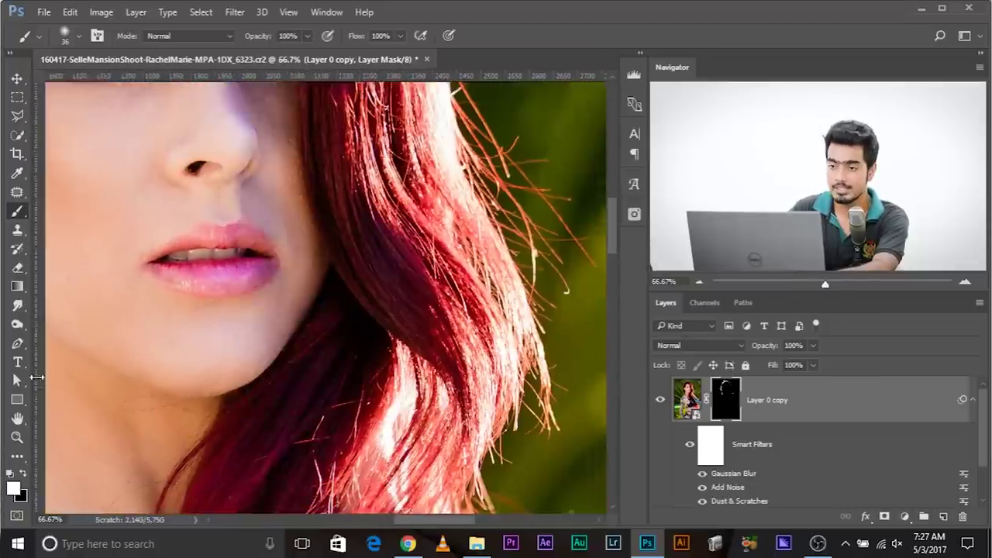
drag(517, 334, 458, 297)
scroll(714, 431, down, 2)
scroll(714, 432, up, 2)
shift+click(727, 403)
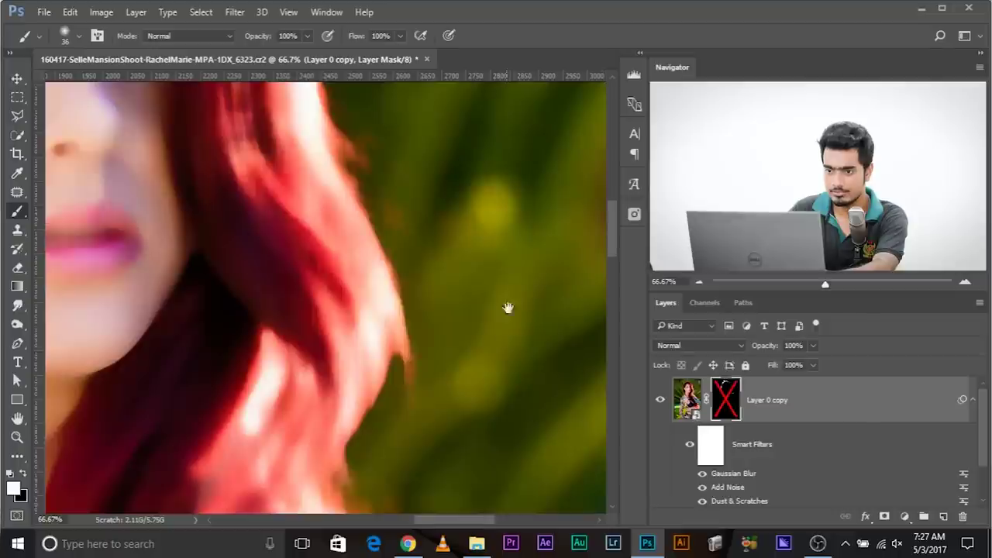
drag(508, 308, 534, 414)
drag(459, 401, 422, 283)
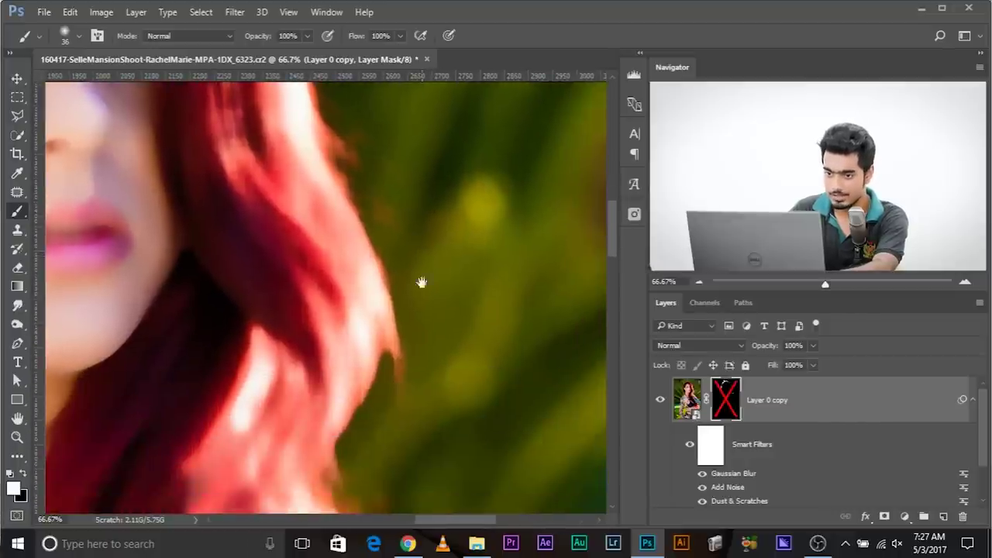
drag(407, 402, 427, 277)
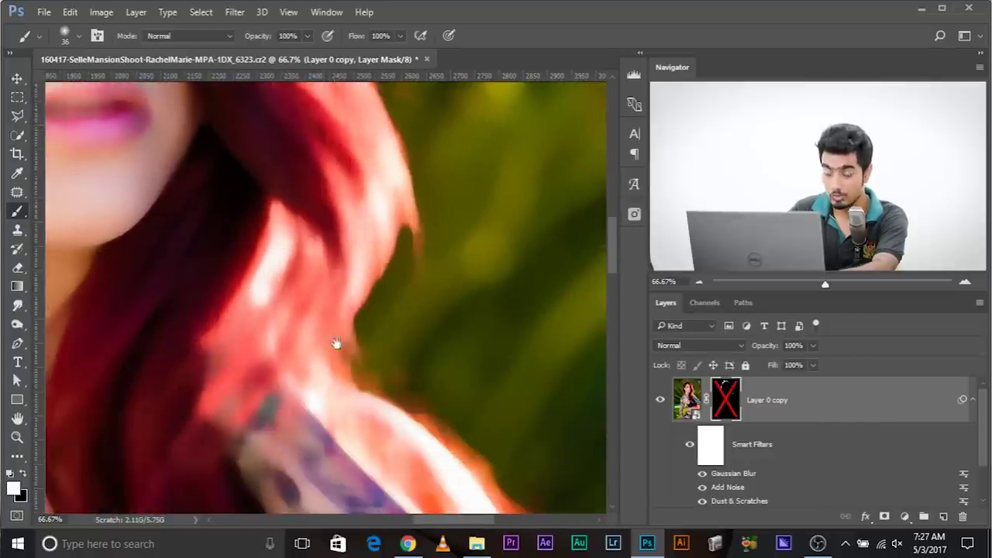
mouse_move(354, 269)
mouse_down()
mouse_move(421, 452)
mouse_move(496, 542)
mouse_up()
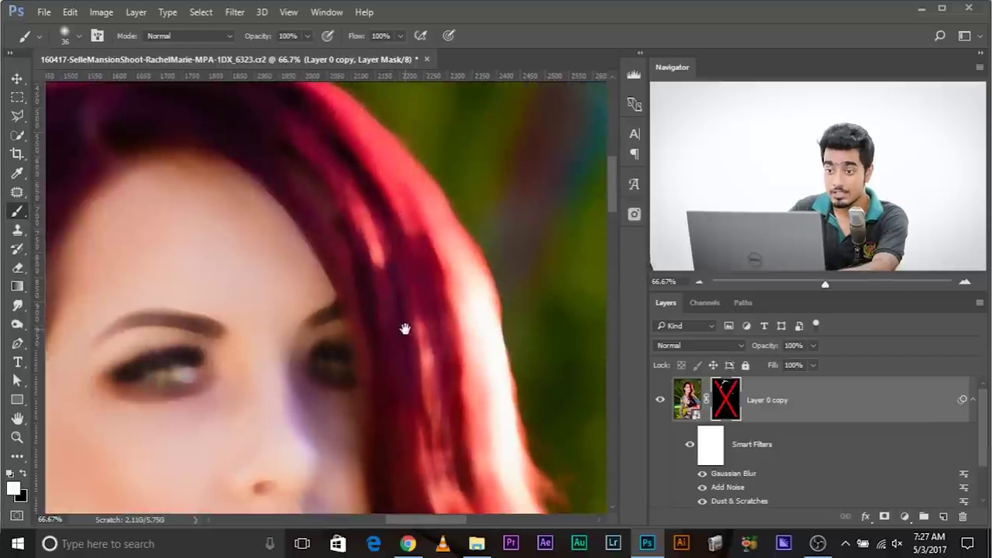
drag(405, 330, 468, 452)
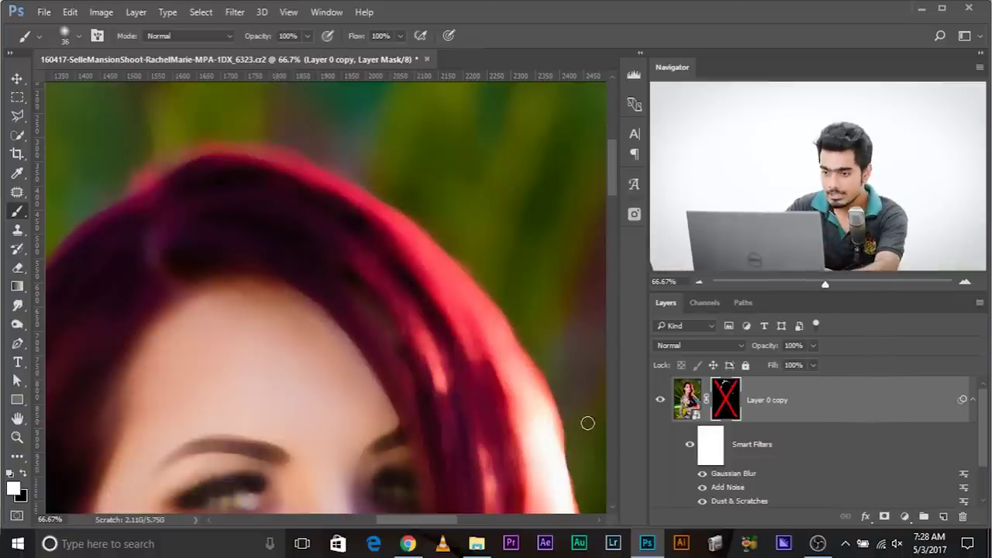
shift+click(717, 401)
Compare the hair tips above the shoulder at 200% zoom with Layer 0 copy's mask disabled and enabled
drag(474, 419, 184, 129)
drag(353, 397, 338, 267)
drag(355, 472, 351, 372)
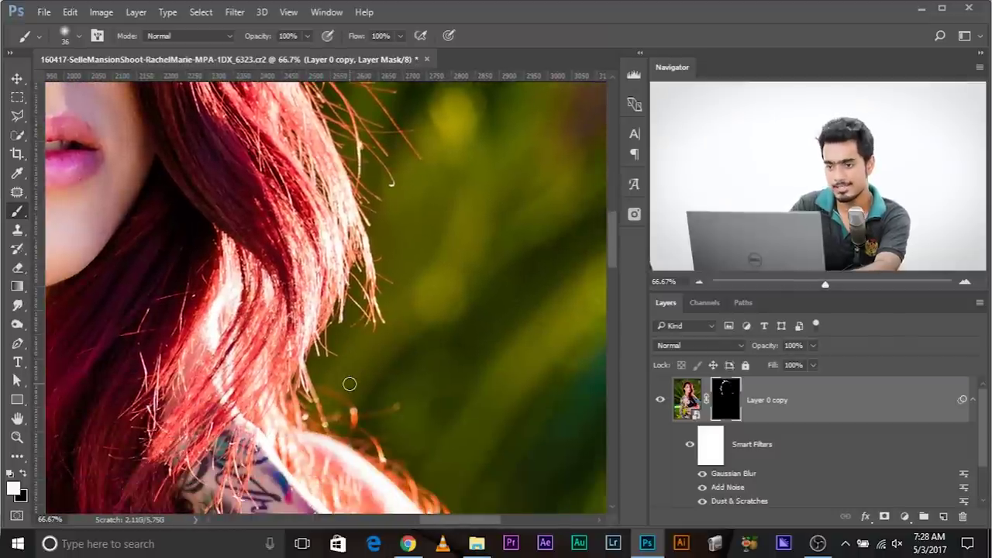
key(ctrl+plus)
key(ctrl+plus)
mouse_move(383, 391)
mouse_down()
mouse_move(232, 336)
mouse_move(194, 390)
mouse_up()
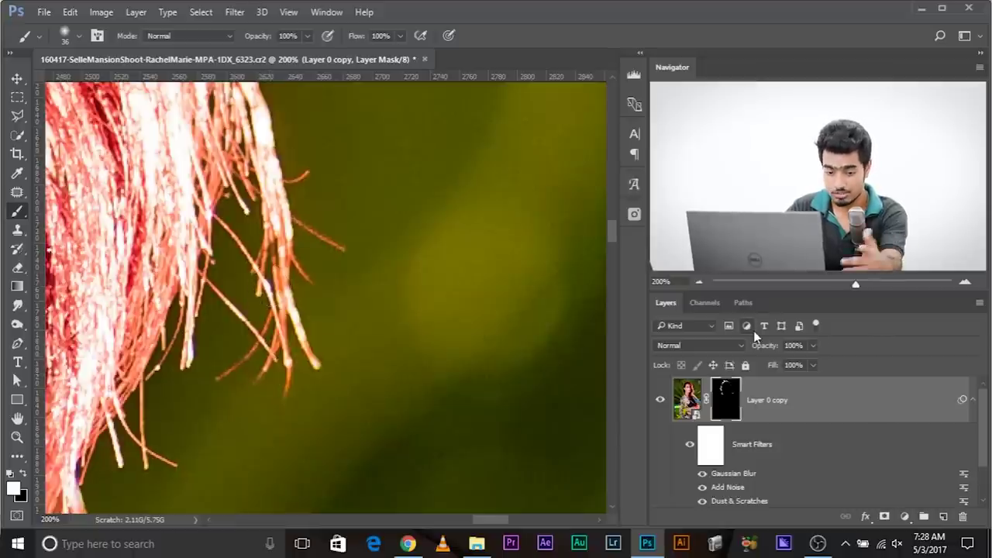
shift+click(727, 403)
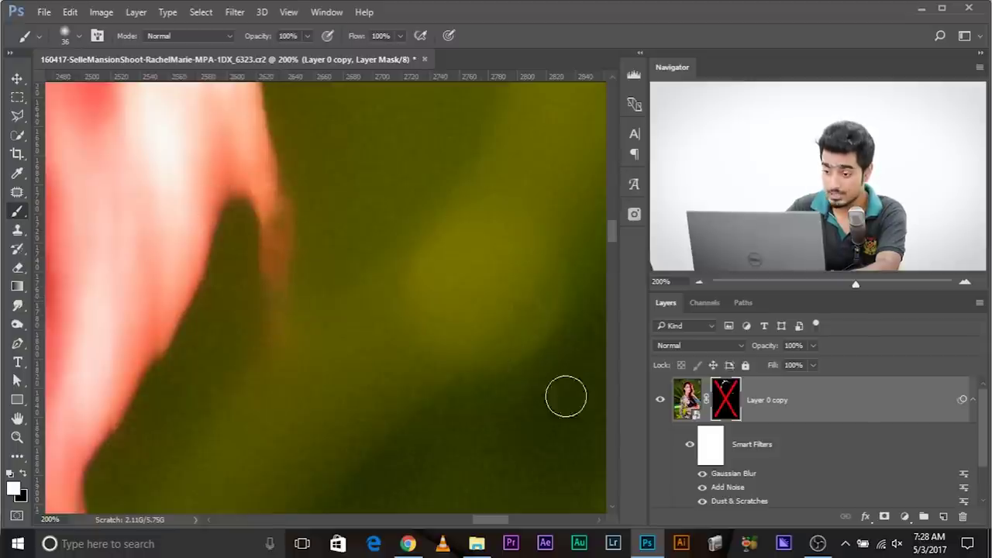
shift+click(726, 399)
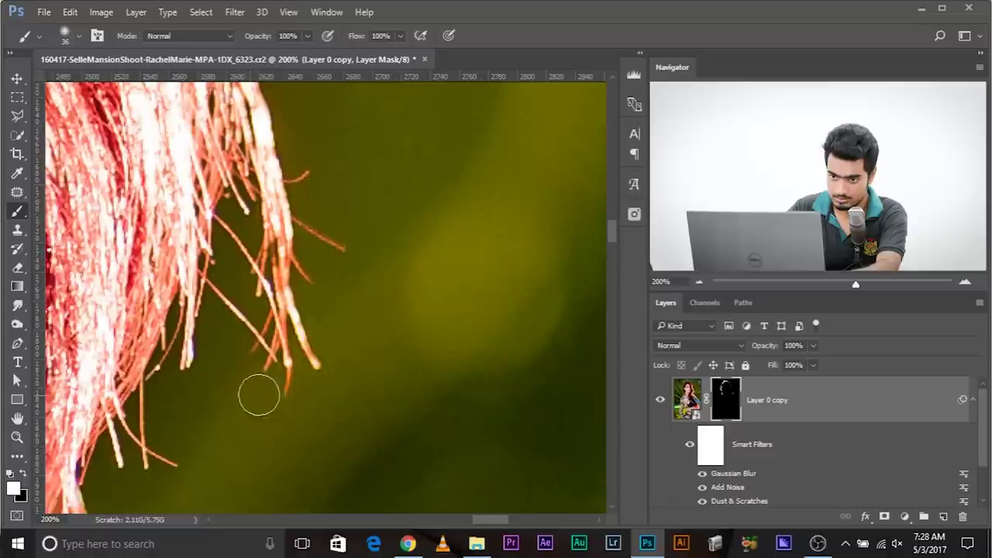
drag(215, 463, 311, 351)
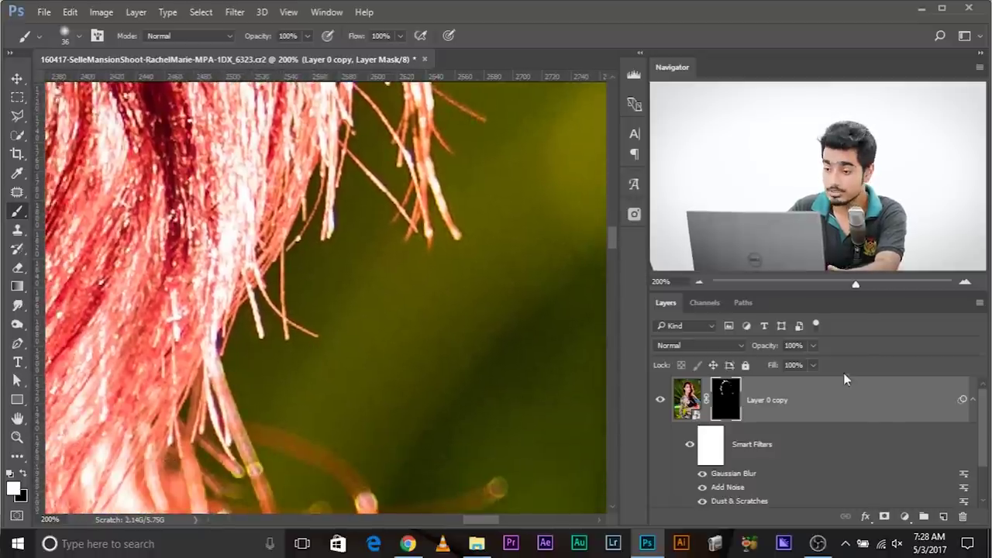
shift+click(733, 399)
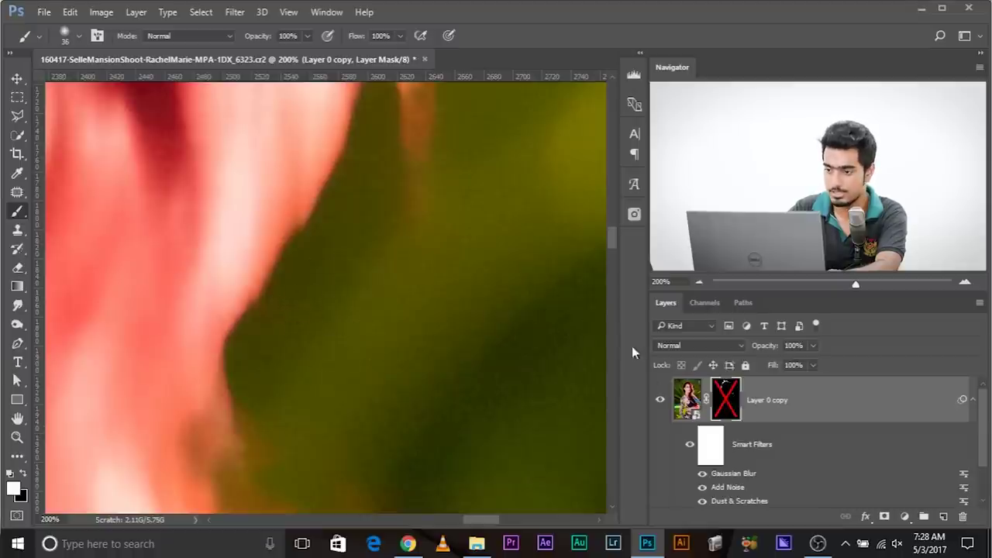
shift+click(726, 395)
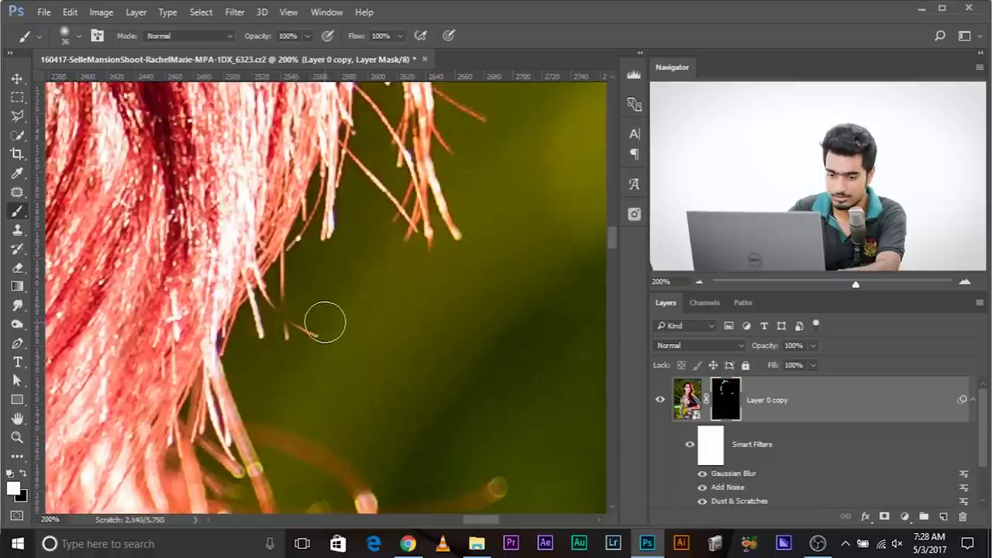
Reduce the brush to 13 px and paint white on the layer mask over the stray hair tips above the shoulder
alt+right_click(324, 323)
mouse_move(308, 325)
mouse_down()
mouse_move(316, 354)
mouse_move(306, 400)
mouse_up()
mouse_move(295, 303)
mouse_down()
mouse_move(276, 279)
mouse_move(283, 274)
mouse_move(280, 323)
mouse_move(287, 312)
mouse_move(306, 333)
mouse_move(263, 302)
mouse_move(256, 330)
mouse_move(268, 365)
mouse_move(270, 296)
mouse_up()
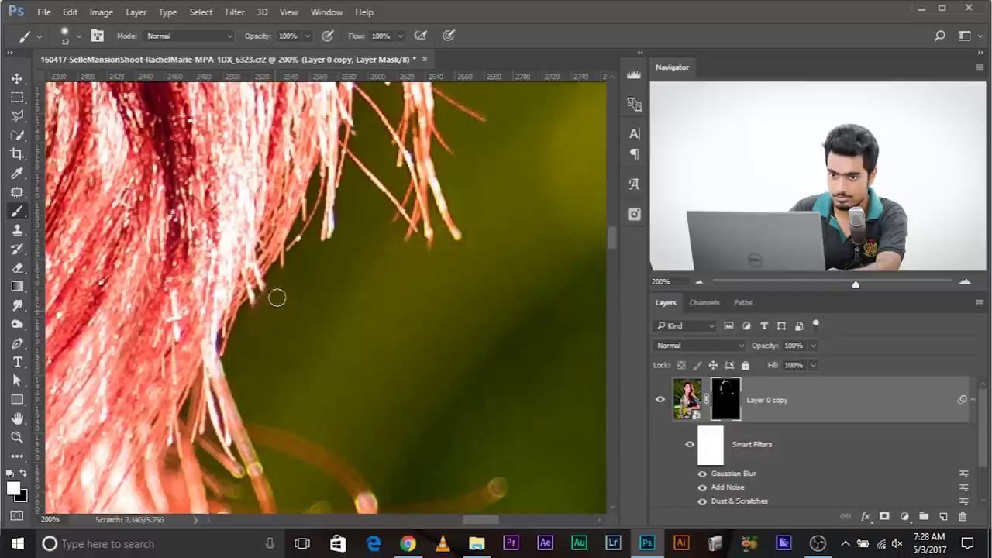
key(ctrl+z)
mouse_move(279, 332)
mouse_down()
mouse_move(323, 343)
mouse_move(277, 303)
mouse_move(258, 319)
mouse_up()
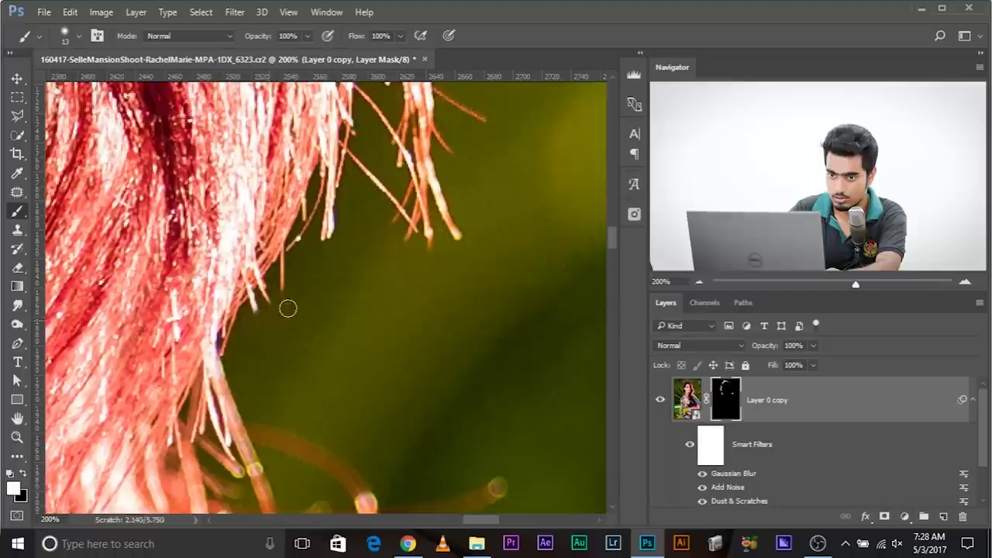
Examine the long loose strands beside the face on the right with the layer mask disabled, and re-enable it
drag(370, 212, 367, 460)
drag(427, 76, 463, 74)
key(ctrl+minus)
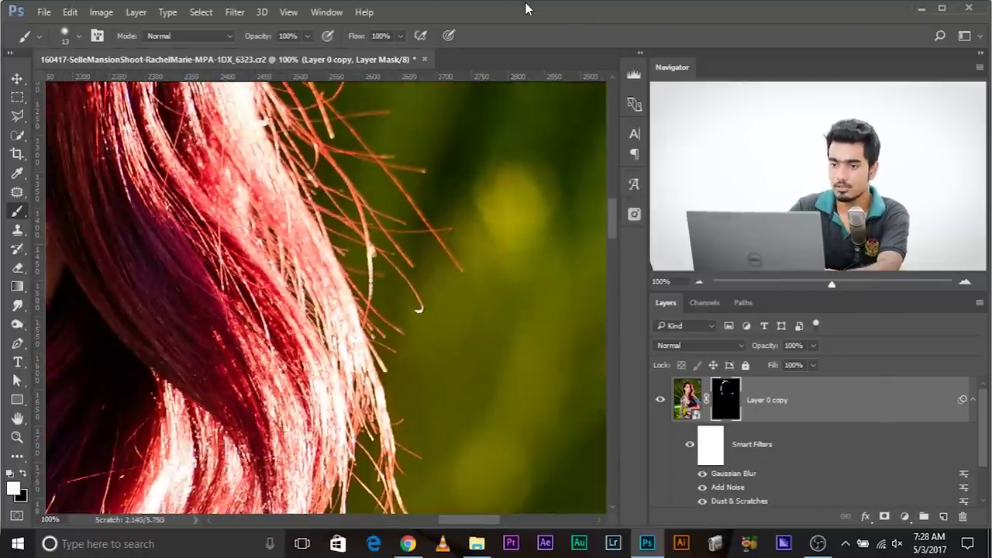
drag(326, 206, 337, 355)
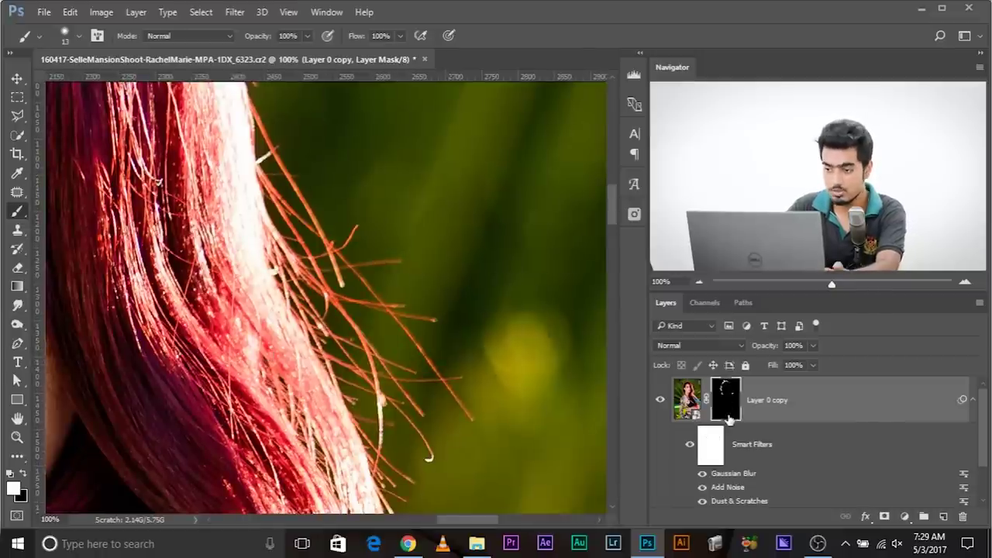
shift+click(728, 415)
drag(489, 339, 468, 356)
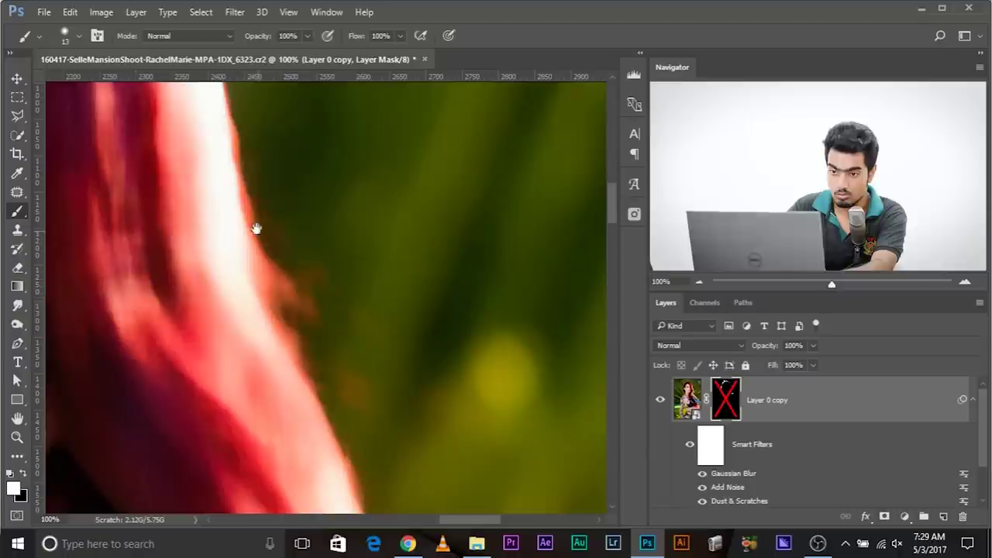
drag(475, 438, 488, 350)
drag(263, 163, 360, 292)
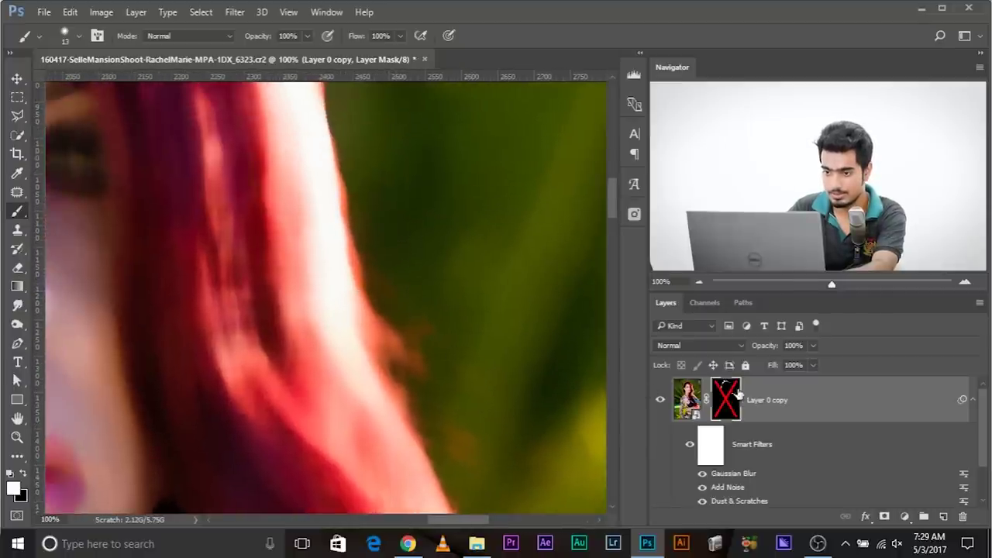
shift+click(735, 395)
Paint white on the layer mask over the curved stray hairs at the head's upper right, and enlarge the brush to 64 px
scroll(434, 310, up, 5)
scroll(434, 310, left, 2)
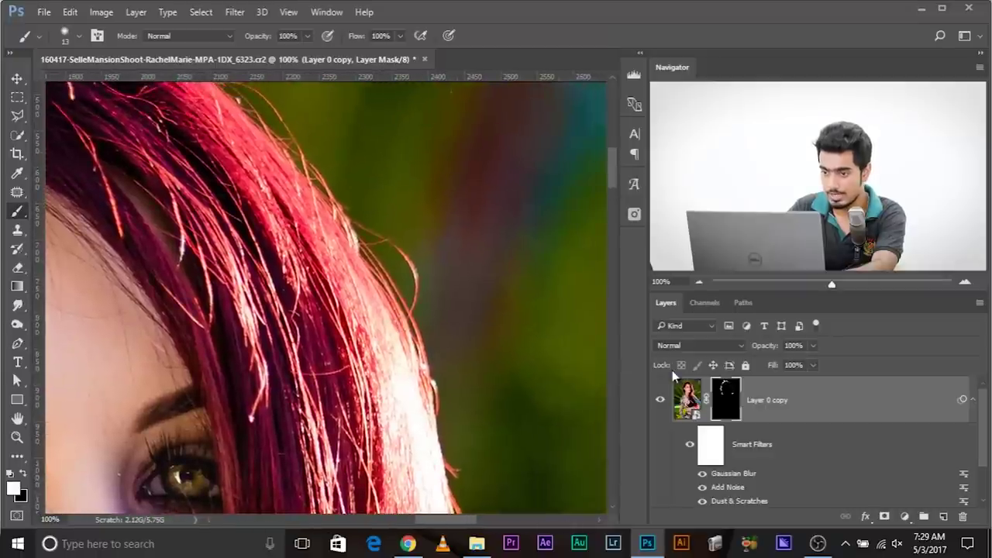
shift+click(736, 409)
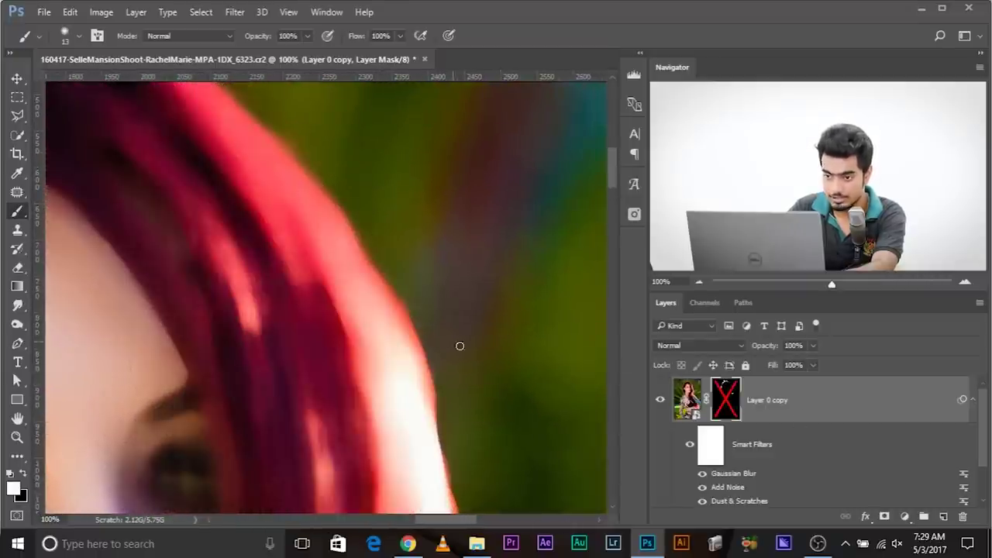
shift+click(735, 397)
key(ctrl+plus)
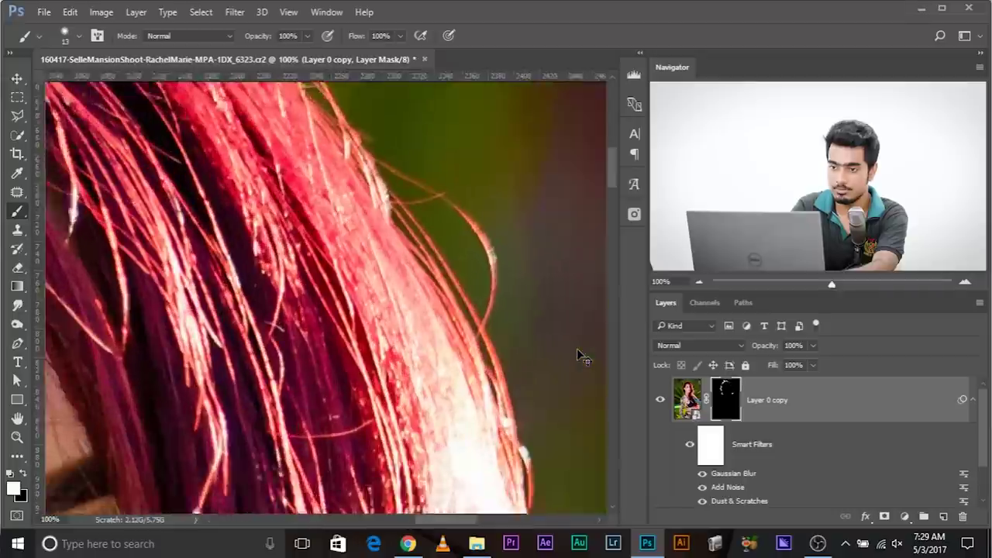
drag(402, 327, 256, 370)
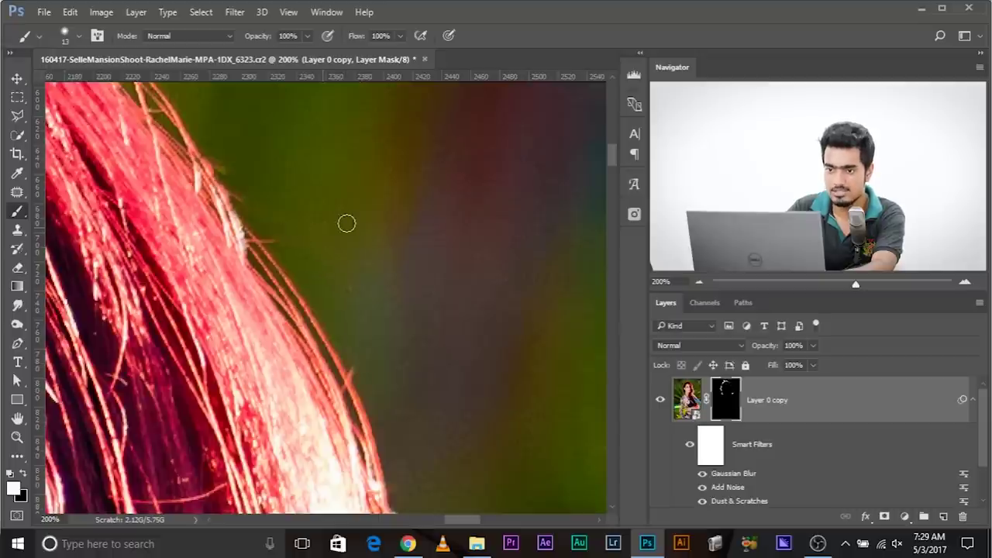
drag(321, 264, 361, 268)
drag(252, 155, 440, 390)
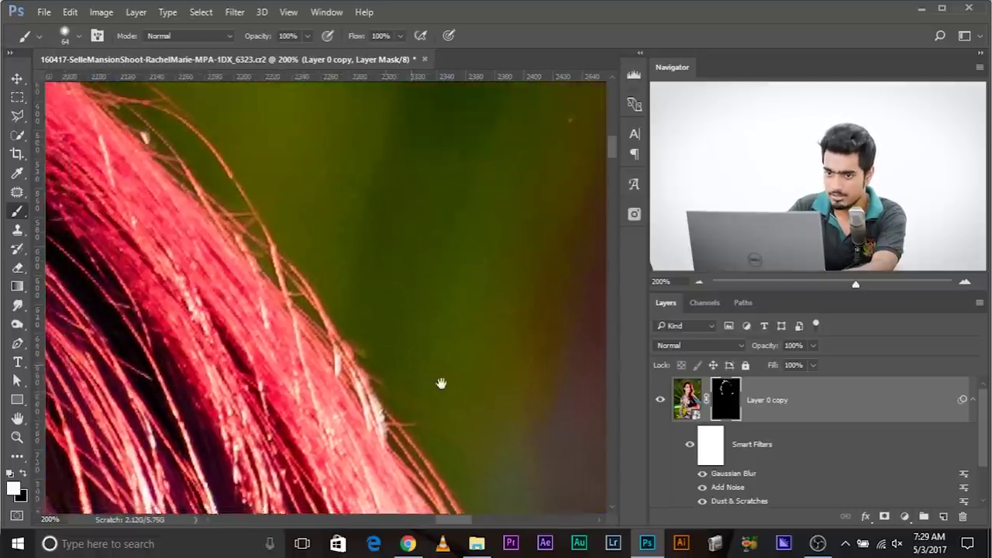
drag(202, 165, 334, 289)
scroll(334, 289, down, 2)
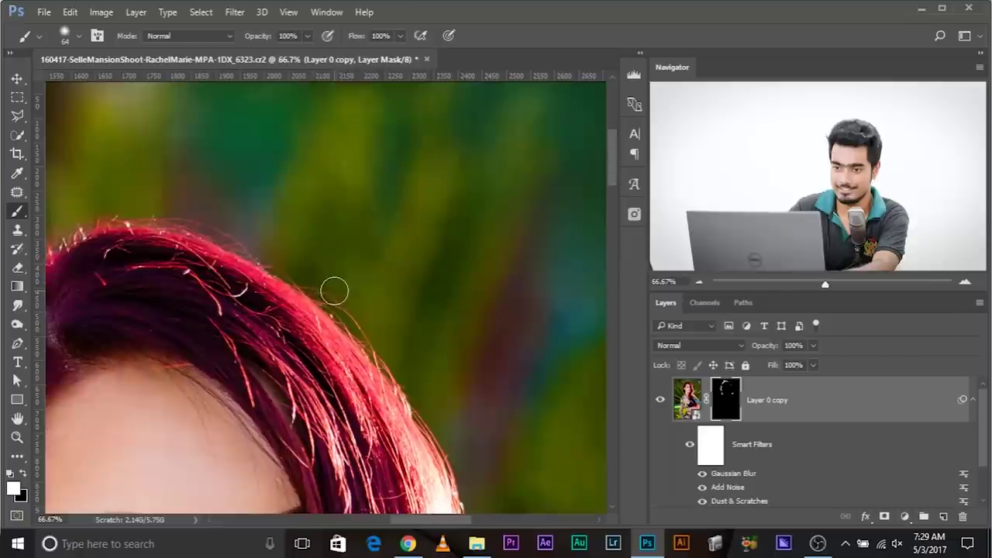
Examine the stray hairs along the left outline of the head with the layer mask disabled, and re-enable it
drag(385, 271, 421, 233)
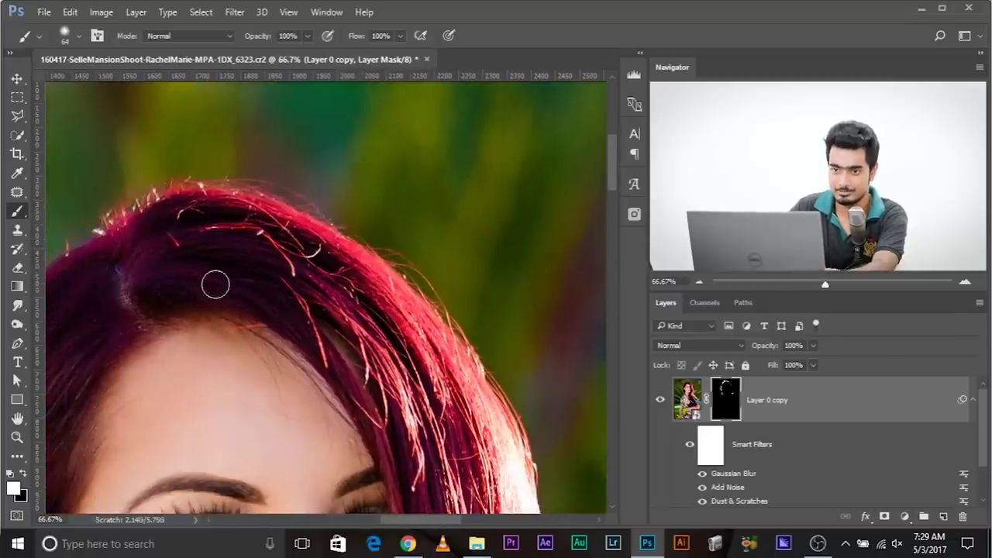
drag(171, 241, 455, 111)
drag(147, 288, 245, 268)
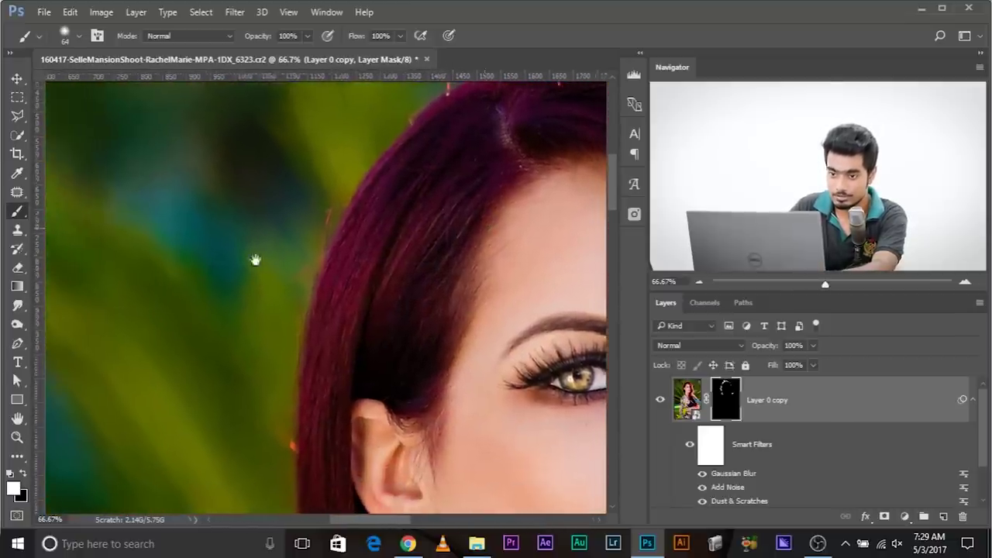
scroll(291, 402, up, 2)
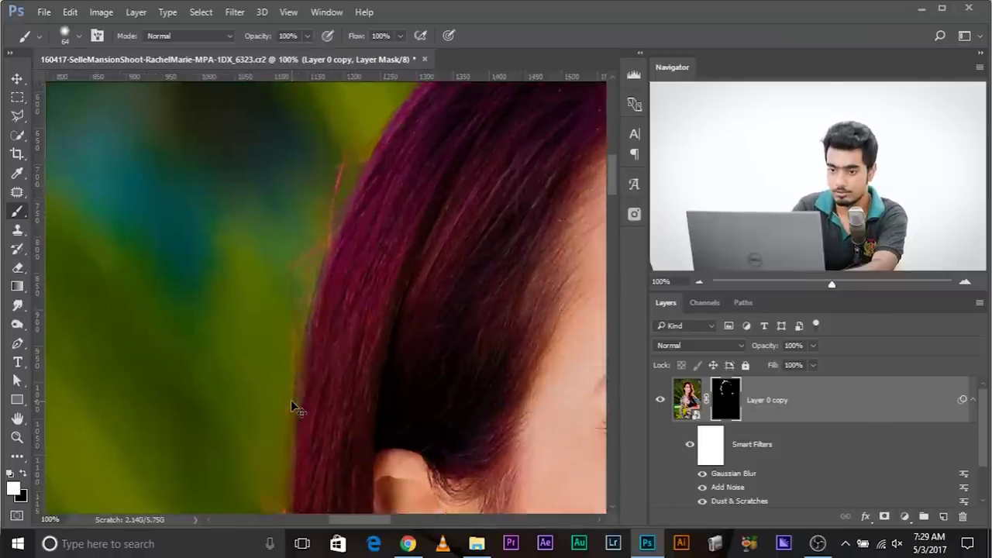
shift+click(729, 395)
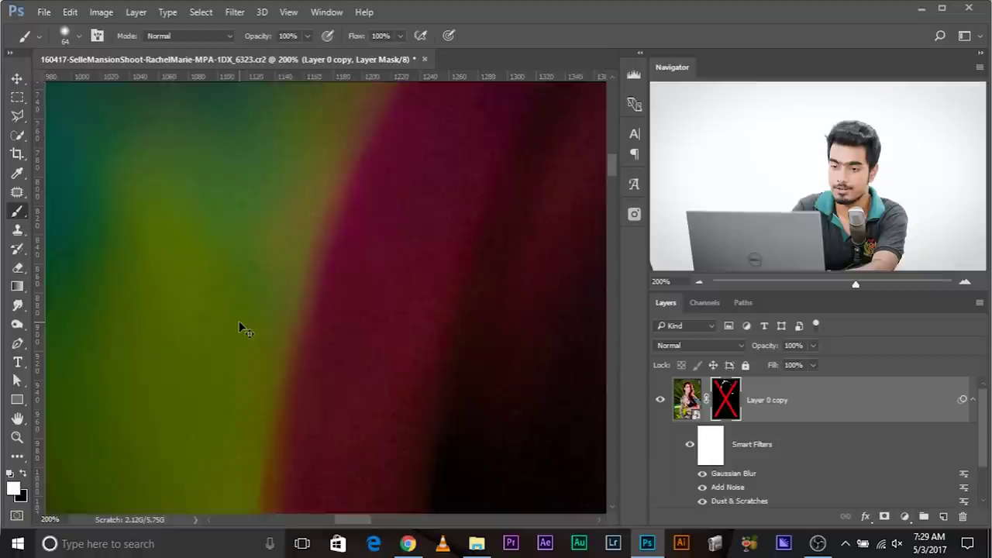
scroll(238, 320, down, 4)
shift+click(720, 399)
drag(418, 457, 396, 191)
drag(302, 158, 143, 493)
drag(295, 346, 189, 376)
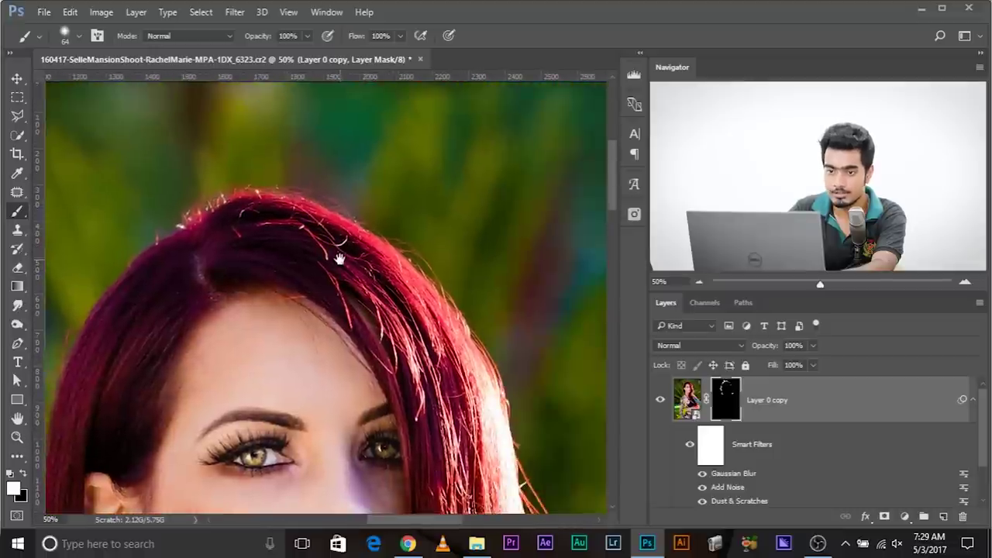
Paint black on the layer mask to bring back the flyaway hairs at the crown, and disable the mask for comparison
drag(339, 256, 433, 256)
key(ctrl+plus)
key(ctrl+plus)
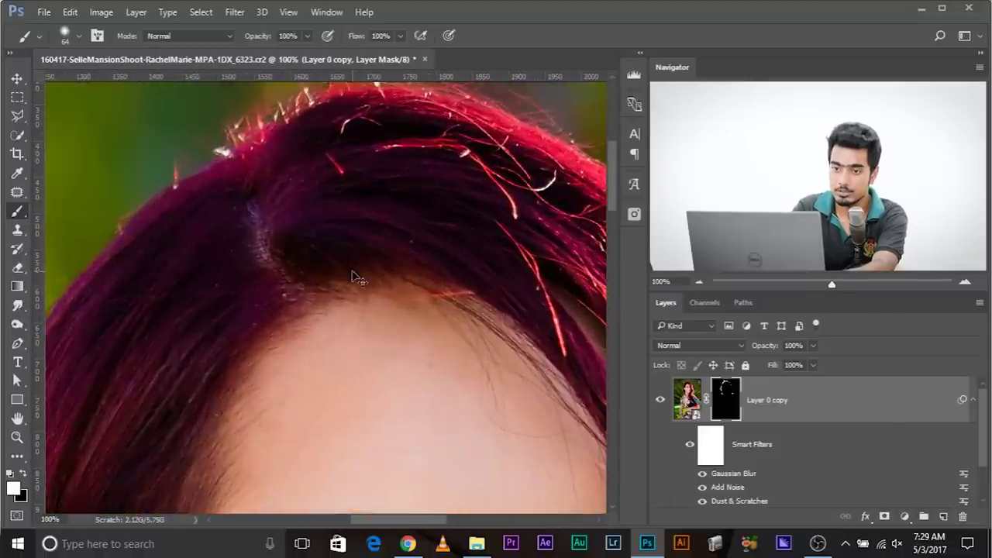
drag(352, 270, 471, 457)
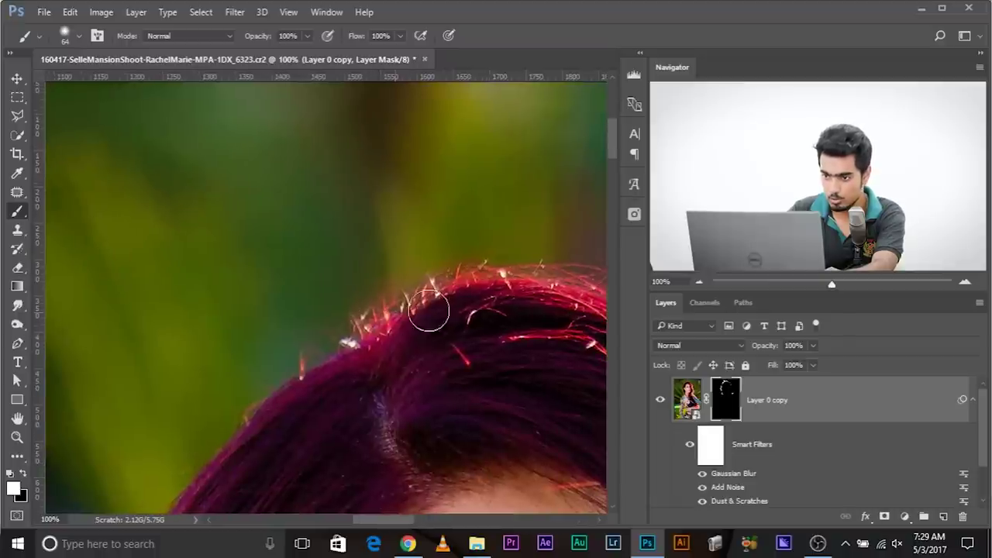
key(x)
mouse_move(343, 305)
mouse_down()
mouse_move(362, 319)
mouse_move(399, 243)
mouse_move(343, 269)
mouse_up()
key(x)
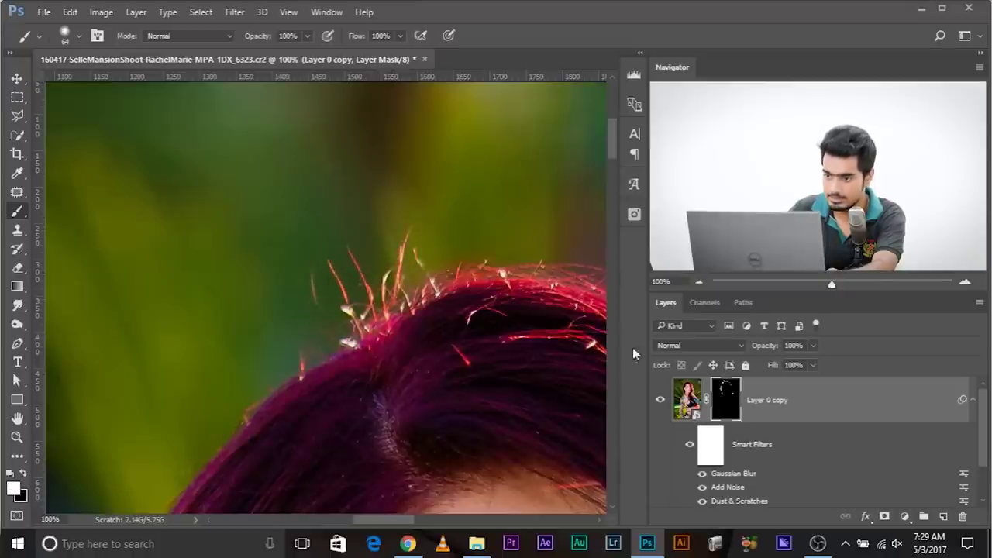
shift+click(731, 395)
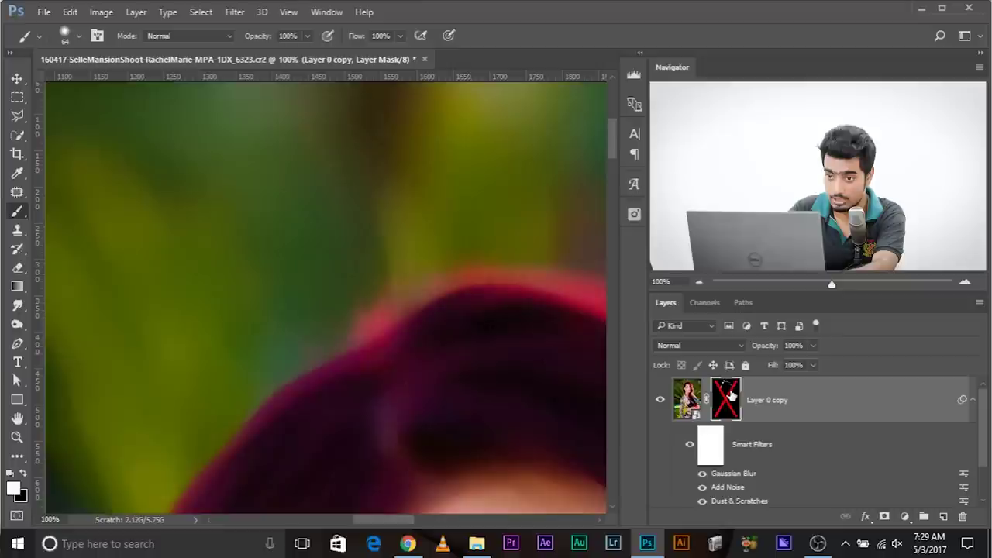
Re-enable the layer mask and paint white over the tallest flyaways at the crown and the short stray tip beside them
shift+click(731, 396)
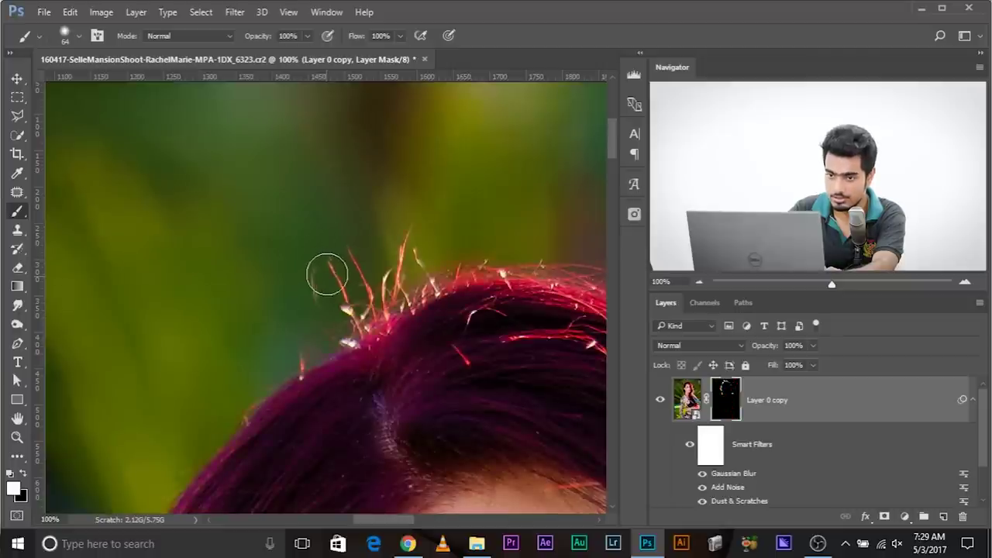
key(x)
mouse_move(334, 251)
mouse_down()
mouse_move(314, 290)
mouse_move(341, 259)
mouse_move(328, 272)
mouse_move(394, 249)
mouse_up()
key(x)
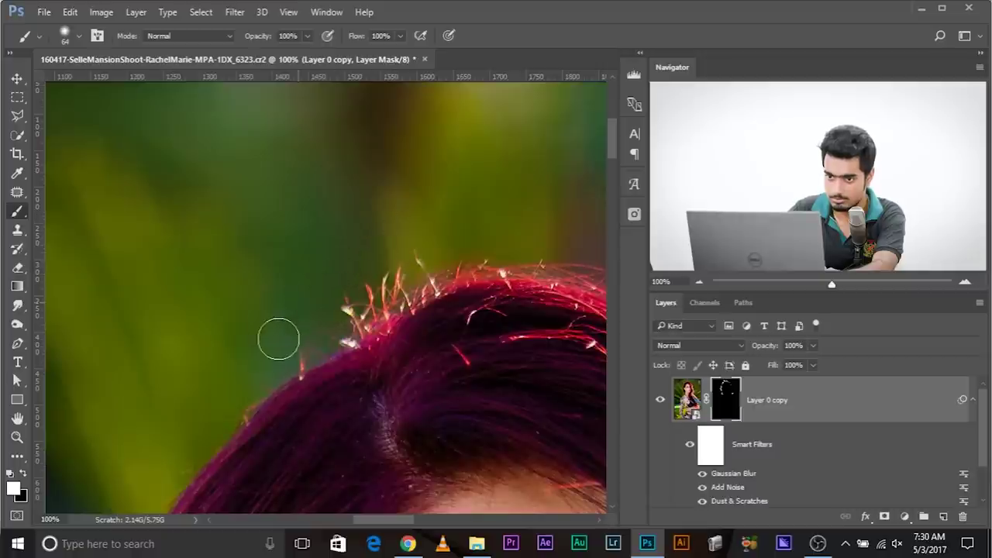
mouse_move(277, 348)
mouse_down()
mouse_move(276, 390)
mouse_move(291, 360)
mouse_up()
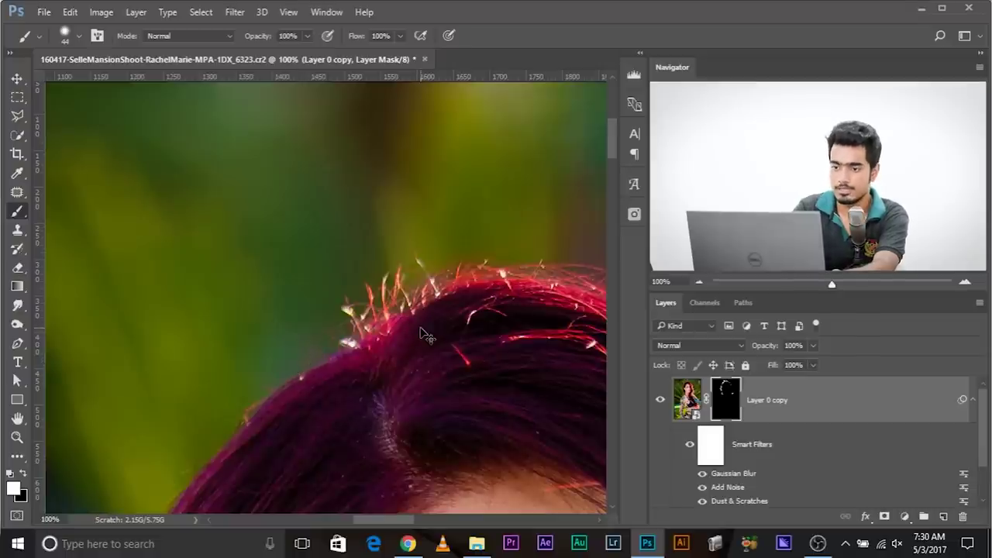
Reduce the brush to 26 px and clean up the remaining stray hairs along the left outline of the head on the mask
key(ctrl+minus)
key(ctrl+minus)
drag(421, 328, 348, 150)
drag(420, 203, 346, 186)
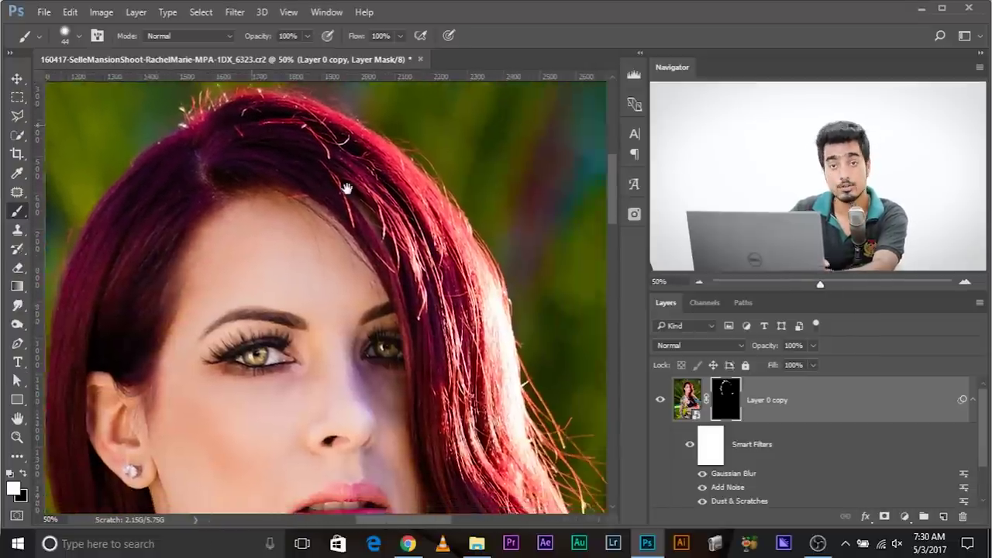
key(ctrl+plus)
key(ctrl+plus)
drag(336, 277, 458, 270)
key(ctrl+plus)
key(ctrl+minus)
drag(292, 93, 295, 166)
scroll(295, 166, up, 10)
scroll(287, 287, left, 3)
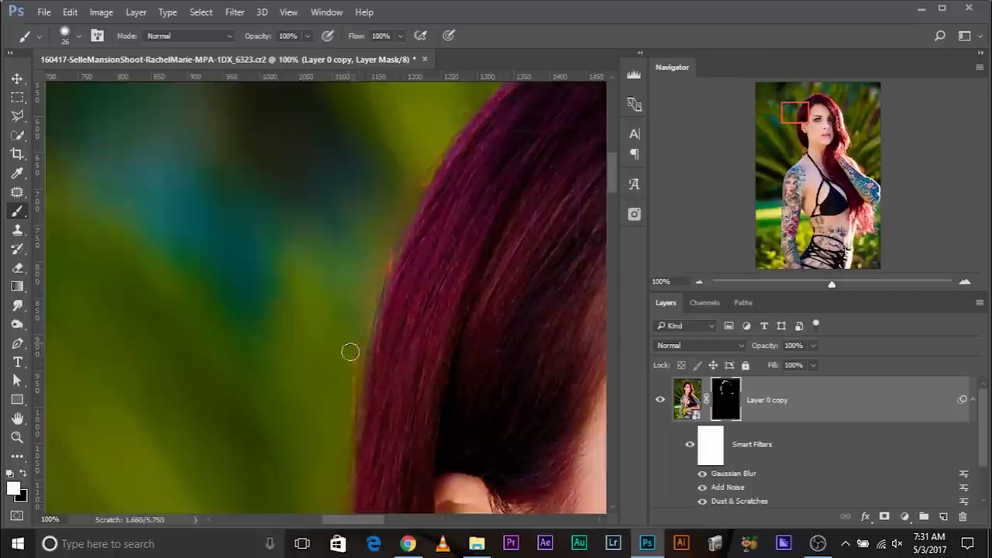
Refine the layer mask over stray hairs along the right side of the hair, from the crown down to the lower lengths
drag(468, 162, 340, 346)
drag(496, 203, 177, 341)
drag(422, 228, 220, 209)
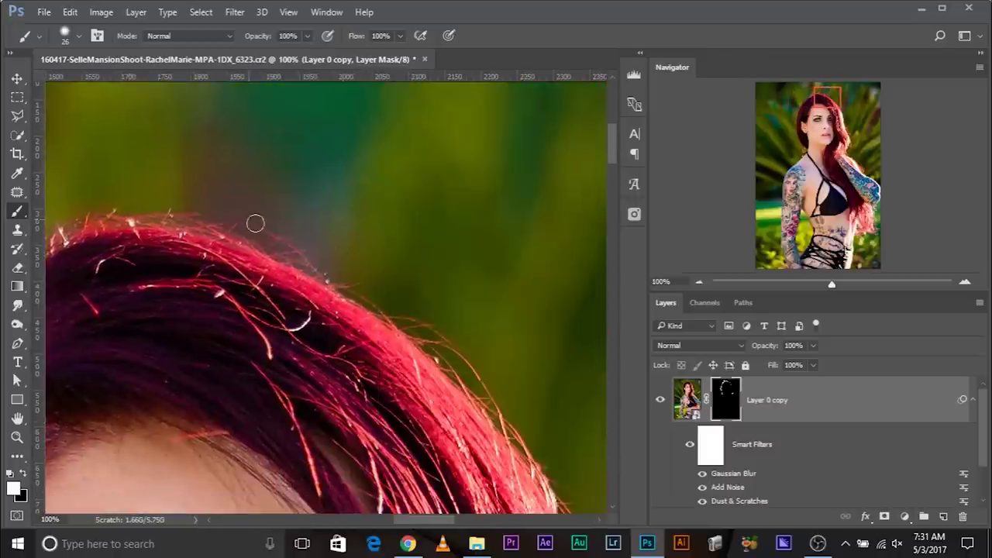
scroll(332, 208, down, 5)
scroll(390, 282, right, 5)
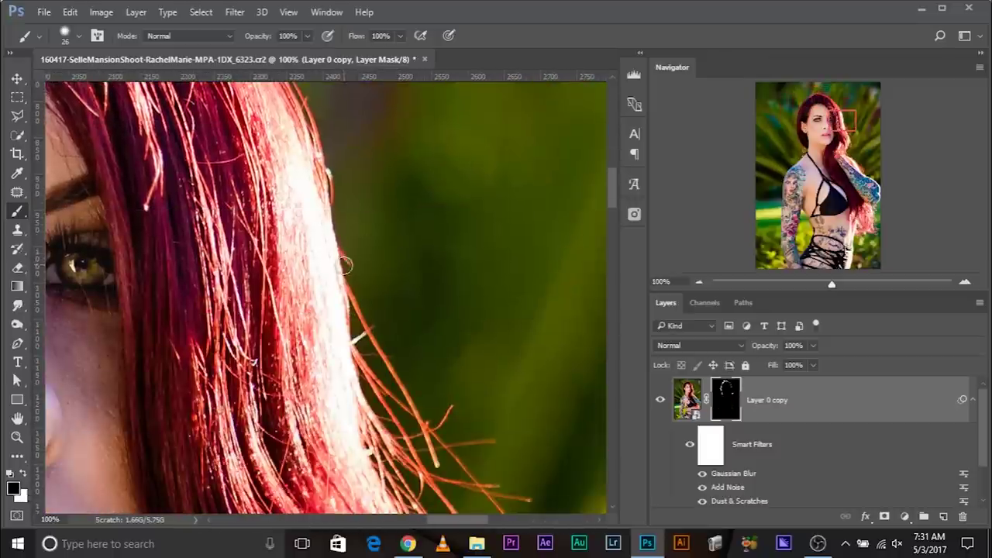
scroll(343, 250, down, 15)
scroll(310, 193, right, 5)
scroll(602, 398, down, 10)
scroll(434, 348, down, 8)
key(ctrl+0)
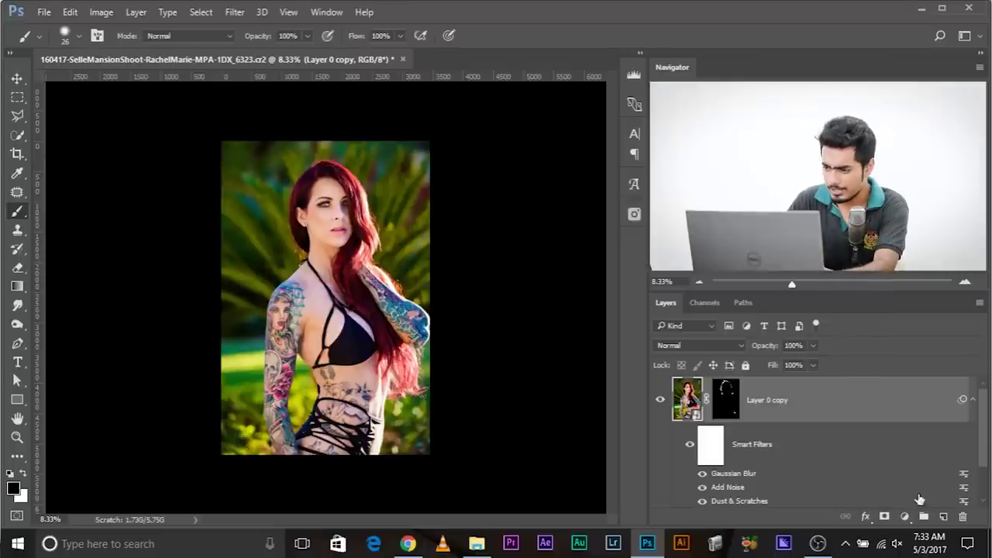
Create a new empty layer above the masked portrait layer and name it "Stray Hiar"
click(943, 516)
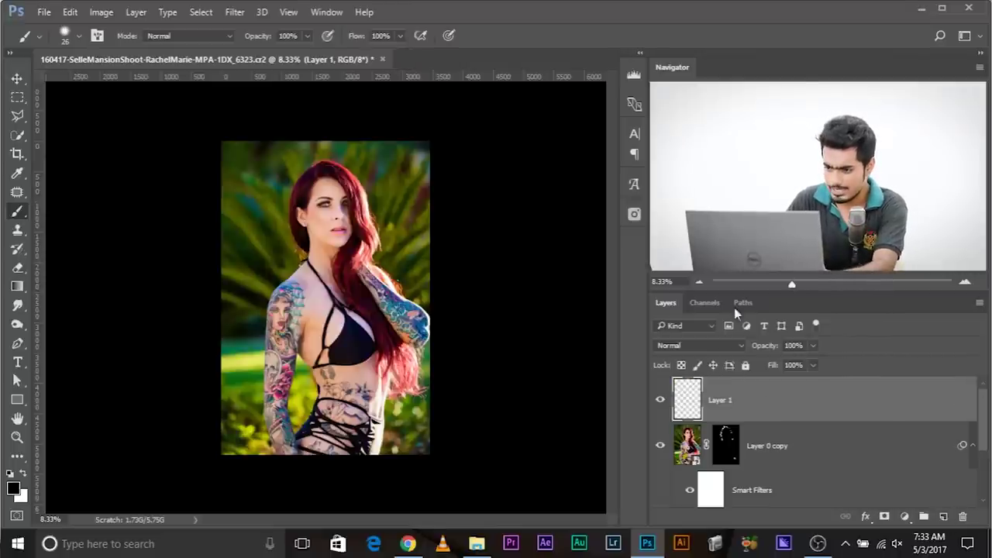
double_click(719, 401)
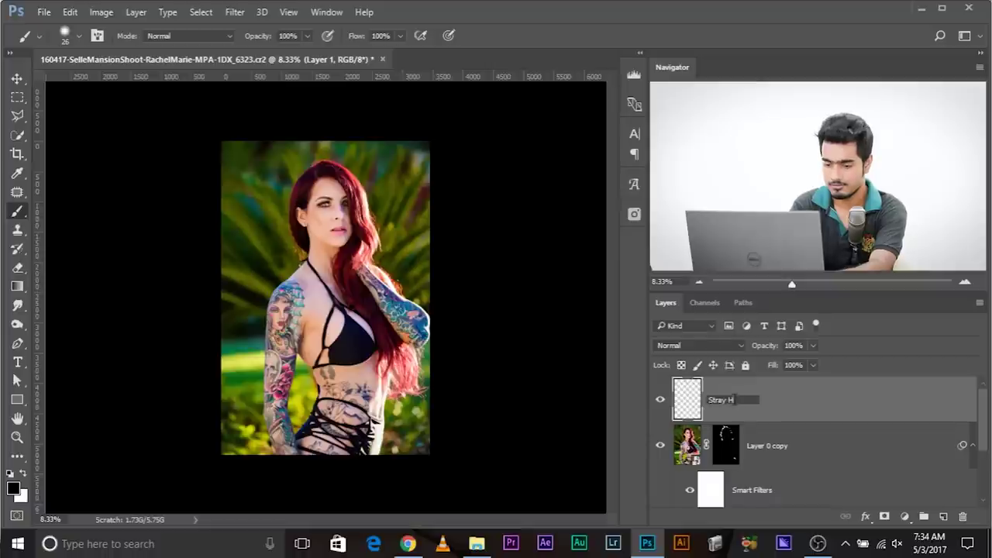
text(Stray Hiar)
key(Return)
Set up the Spot Healing Brush with a 39 px diameter and Normal mode for retouching around the head
key(ctrl+plus)
key(ctrl+plus)
key(ctrl+plus)
key(ctrl+plus)
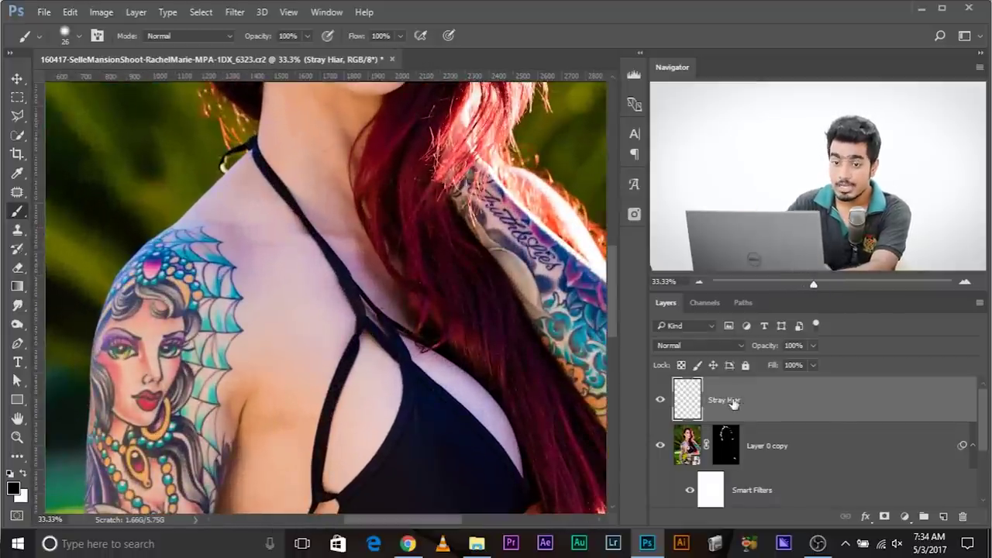
drag(539, 240, 438, 433)
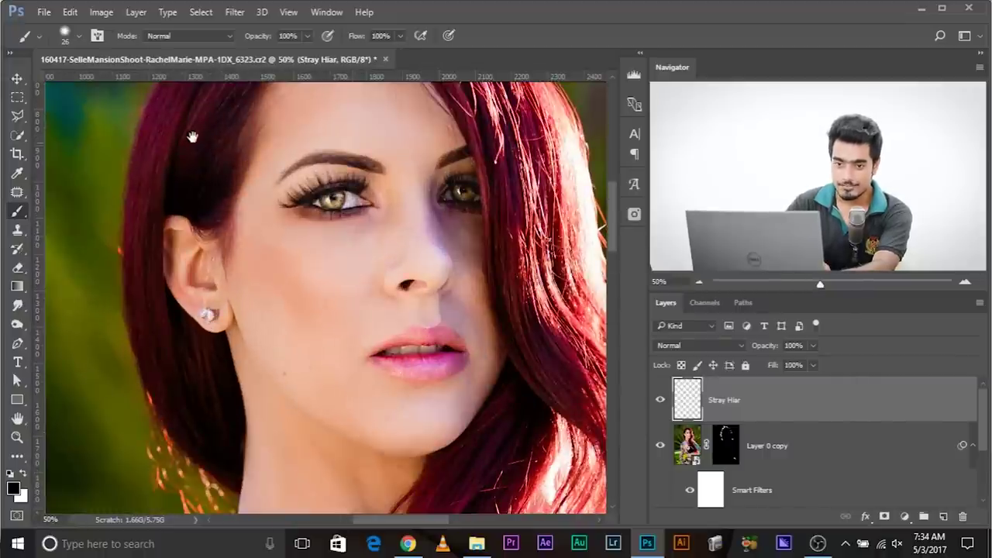
drag(192, 137, 276, 215)
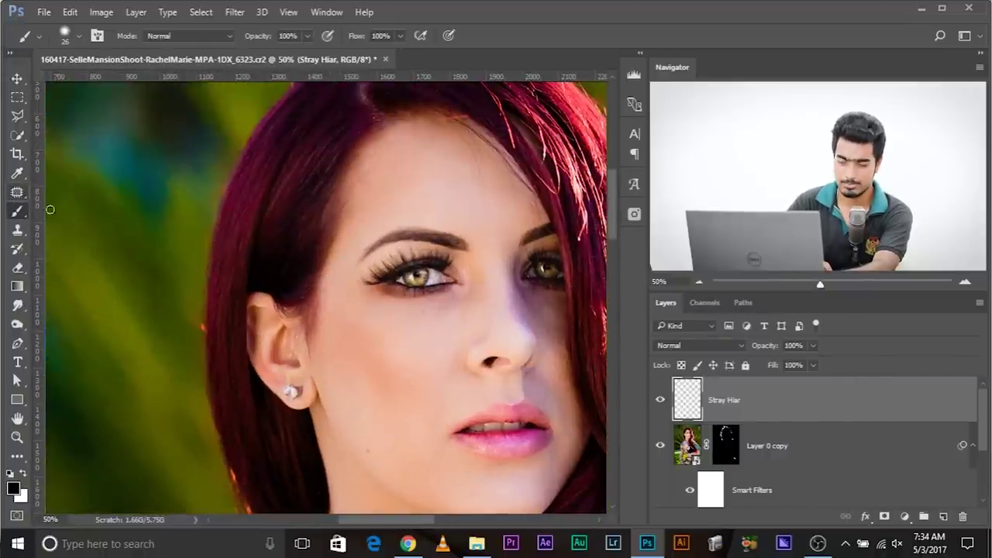
click(19, 193)
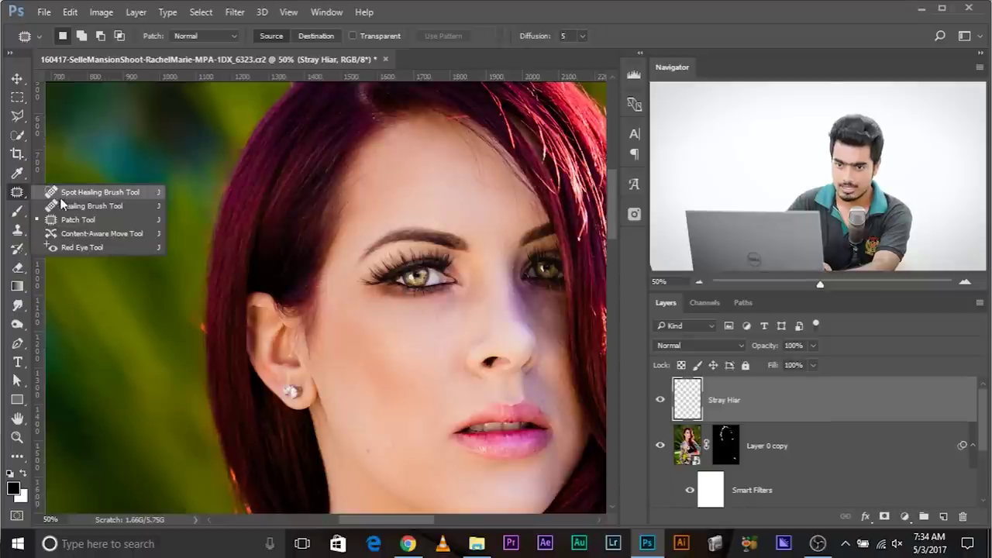
click(66, 193)
alt+right_click(140, 203)
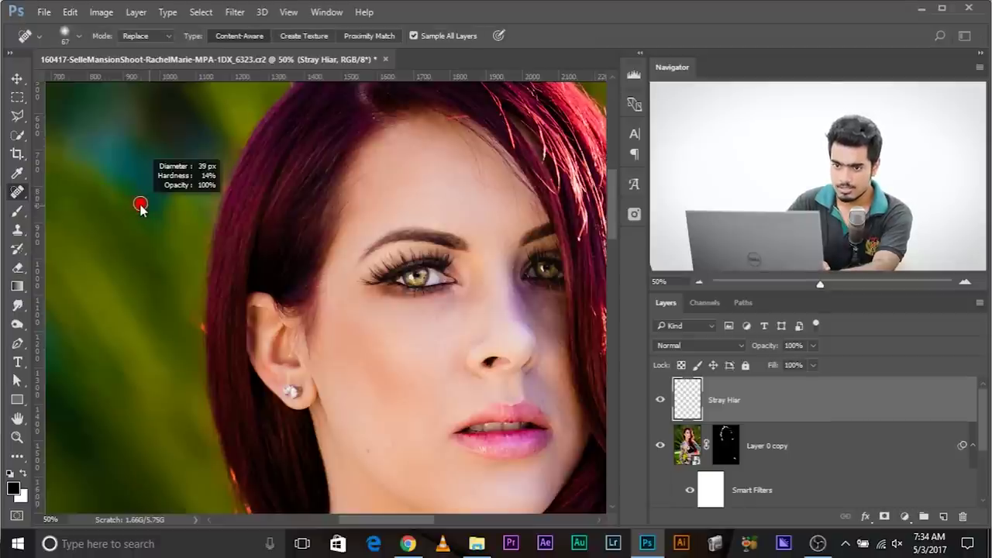
drag(140, 204, 140, 199)
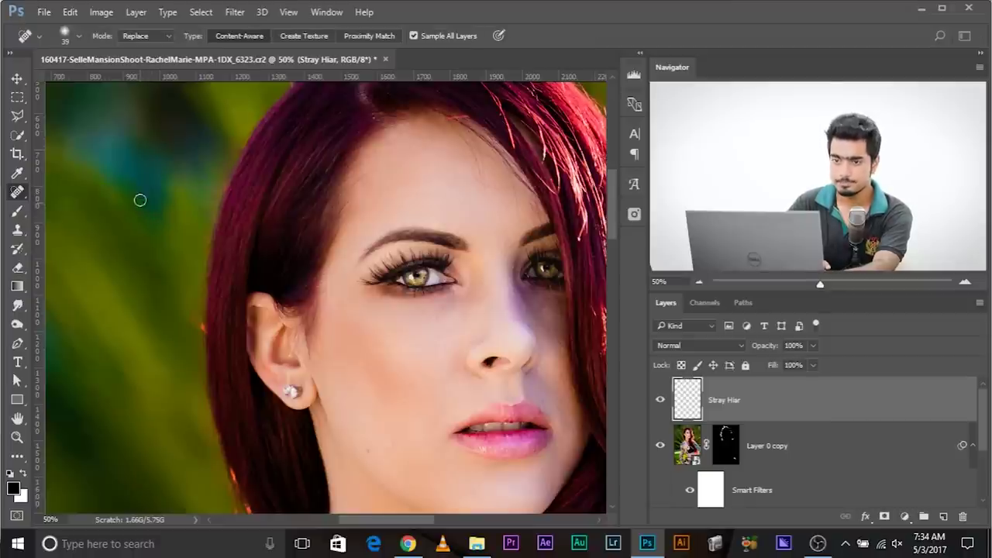
click(152, 39)
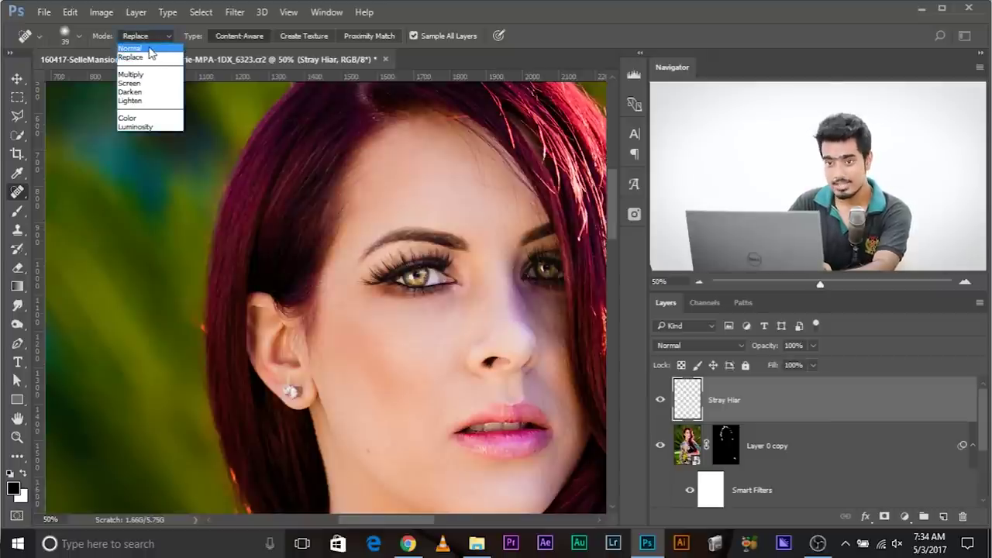
click(154, 49)
Reduce the healing brush to 13 px and heal away the tip of the longest loose strand beside the hair on the right
drag(421, 234, 299, 383)
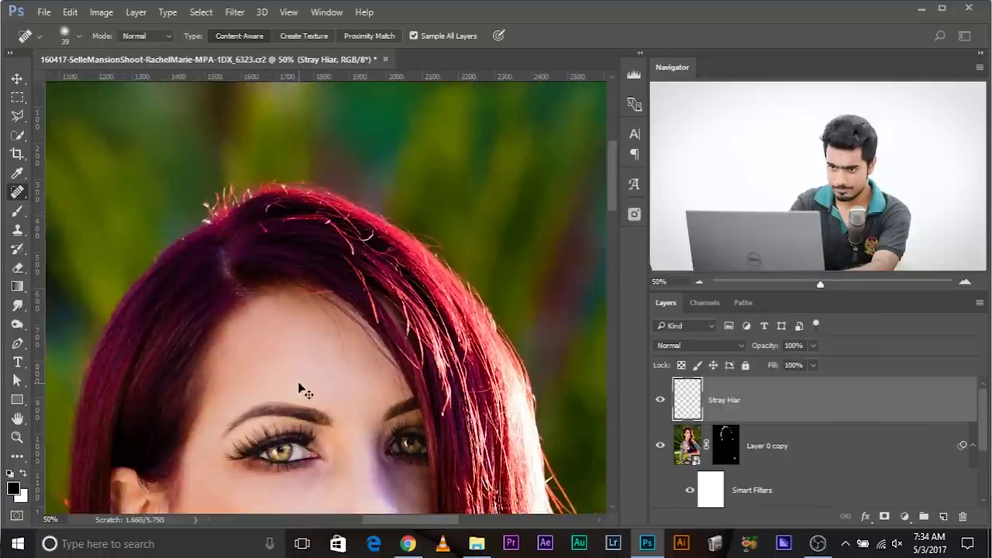
scroll(299, 390, up, 3)
drag(403, 258, 591, 525)
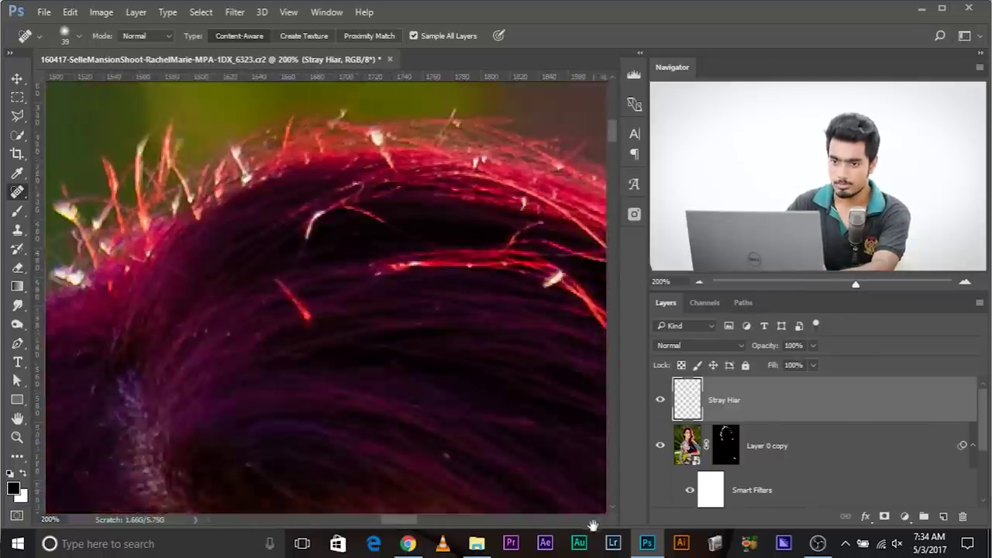
mouse_move(246, 241)
mouse_down()
mouse_move(234, 241)
mouse_move(231, 197)
mouse_up()
drag(382, 310, 142, 135)
drag(496, 333, 361, 126)
drag(302, 370, 375, 199)
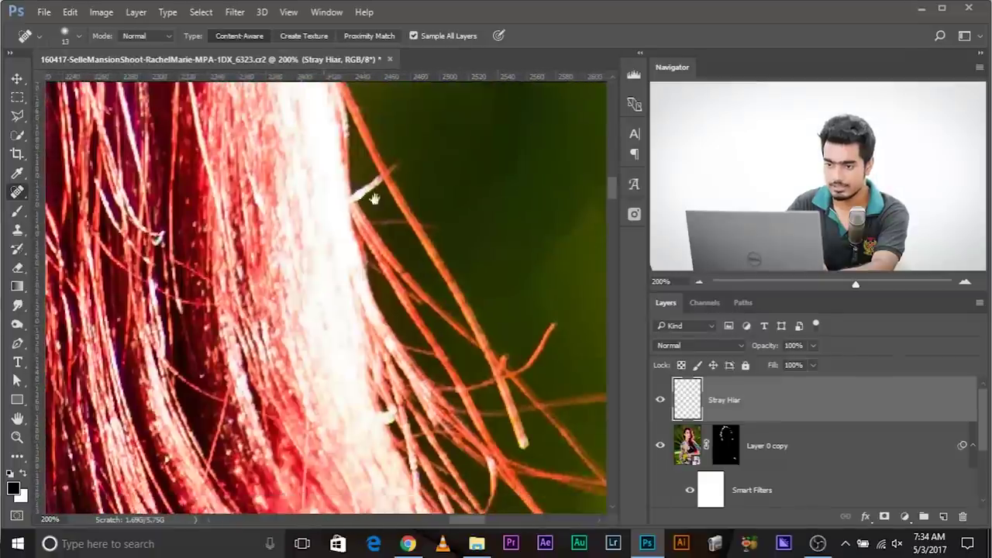
scroll(373, 199, right, 8)
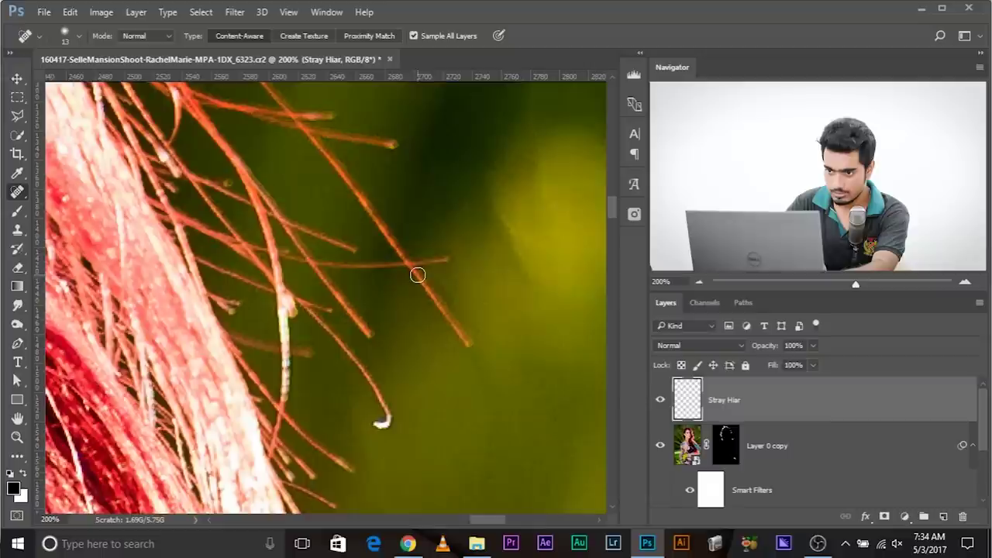
drag(427, 288, 475, 350)
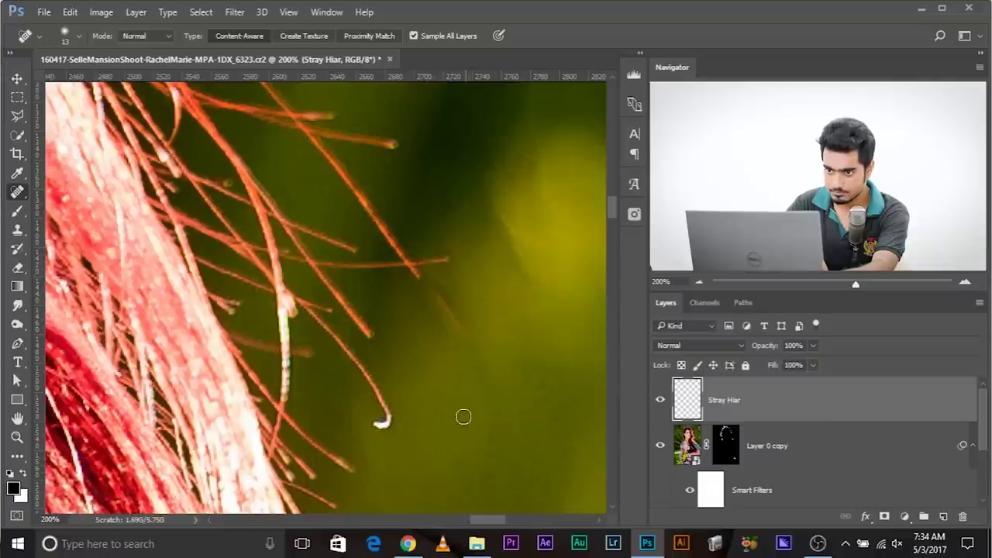
drag(440, 298, 467, 351)
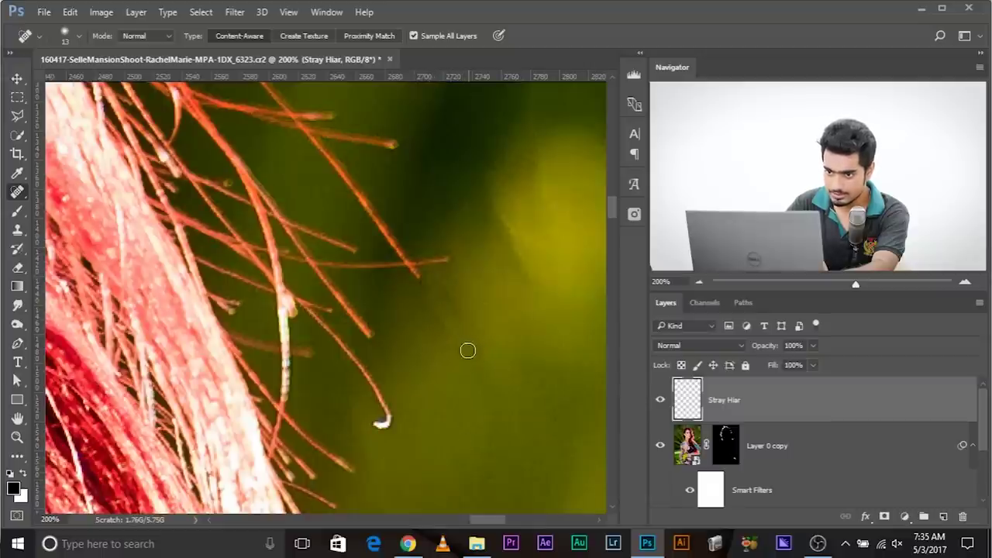
Switch the healing mode to Replace, try to remove the loose end of a crossing strand, and undo the stroke
click(155, 35)
click(157, 58)
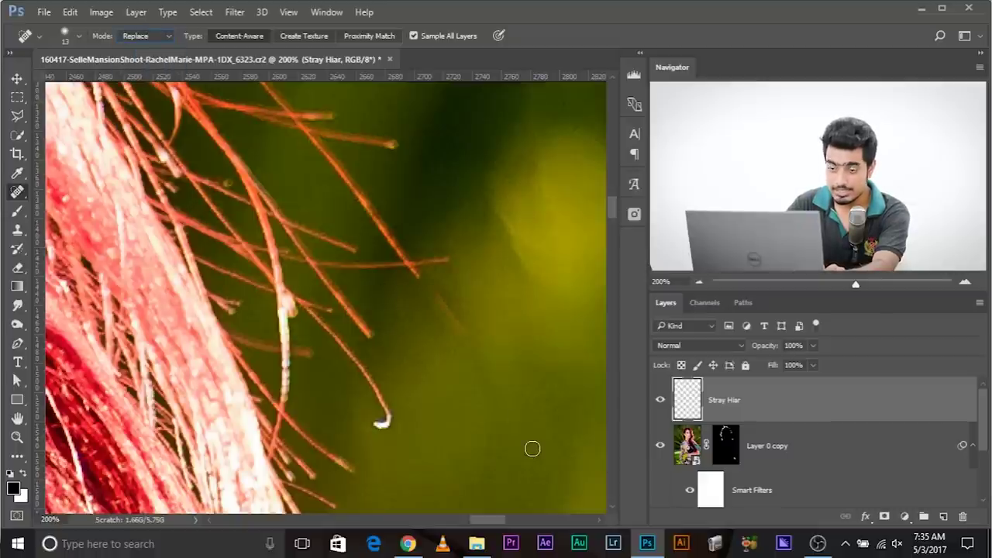
drag(440, 267, 449, 412)
key(ctrl+plus)
drag(496, 303, 419, 300)
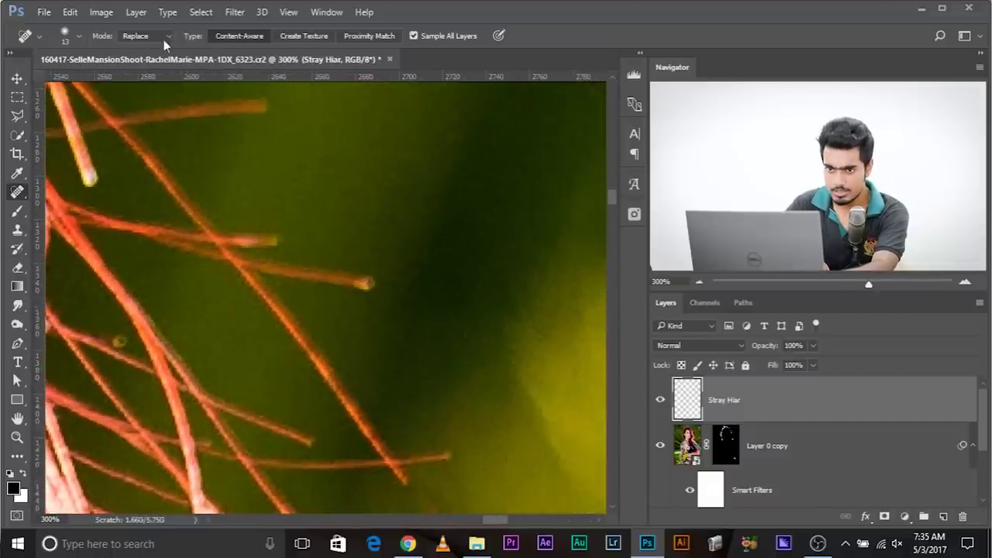
drag(289, 270, 388, 293)
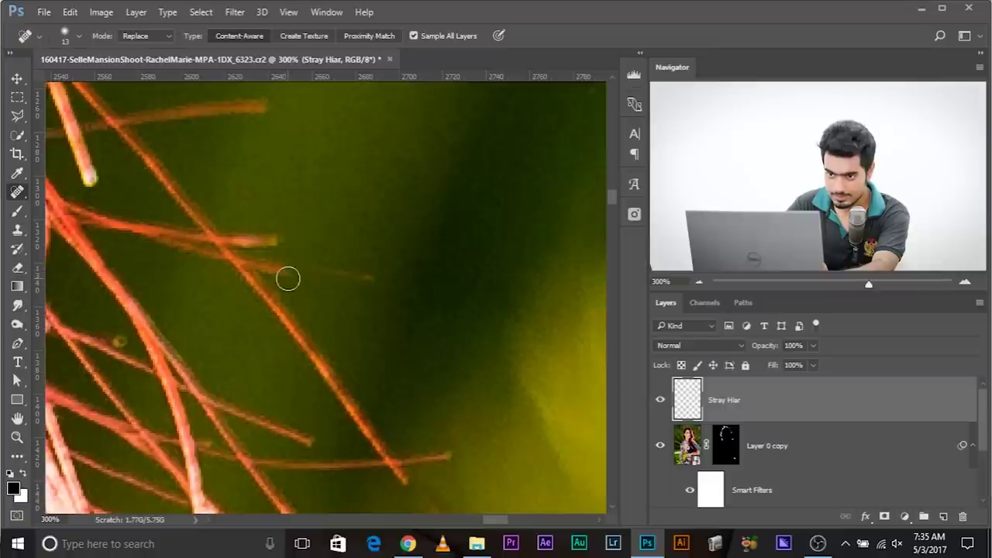
key(ctrl+z)
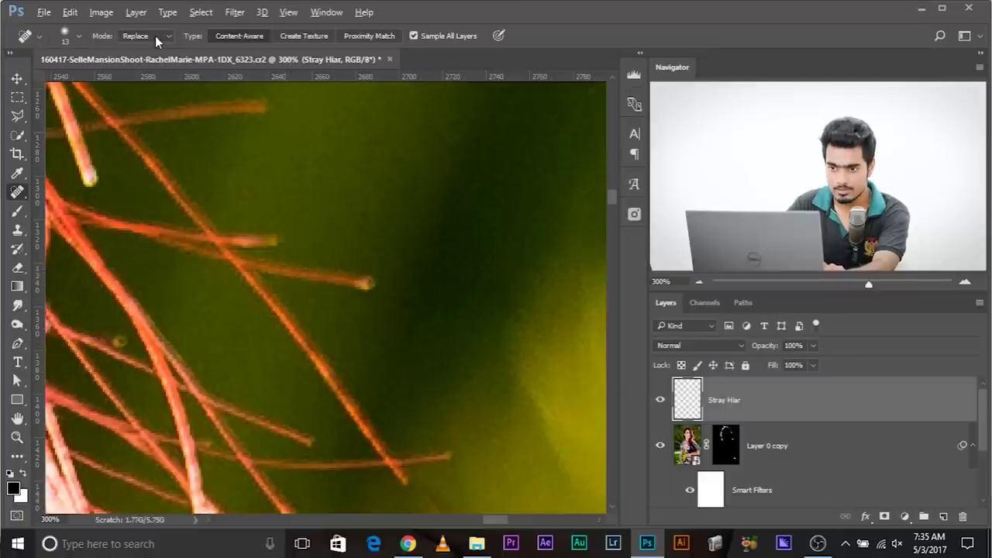
Try healing the same crossing strand in Normal mode with a 25 px brush, and undo the stroke
click(158, 39)
click(148, 45)
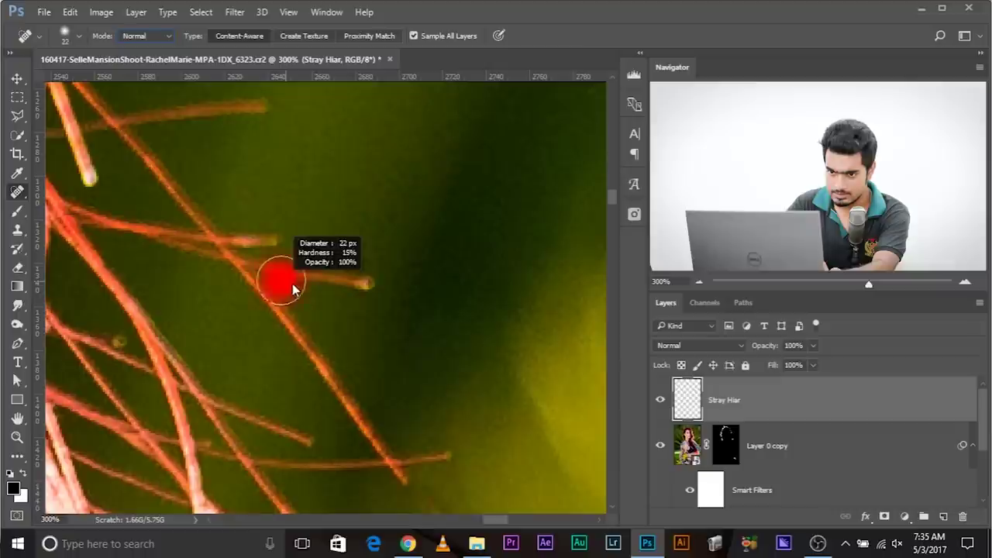
drag(284, 276, 411, 283)
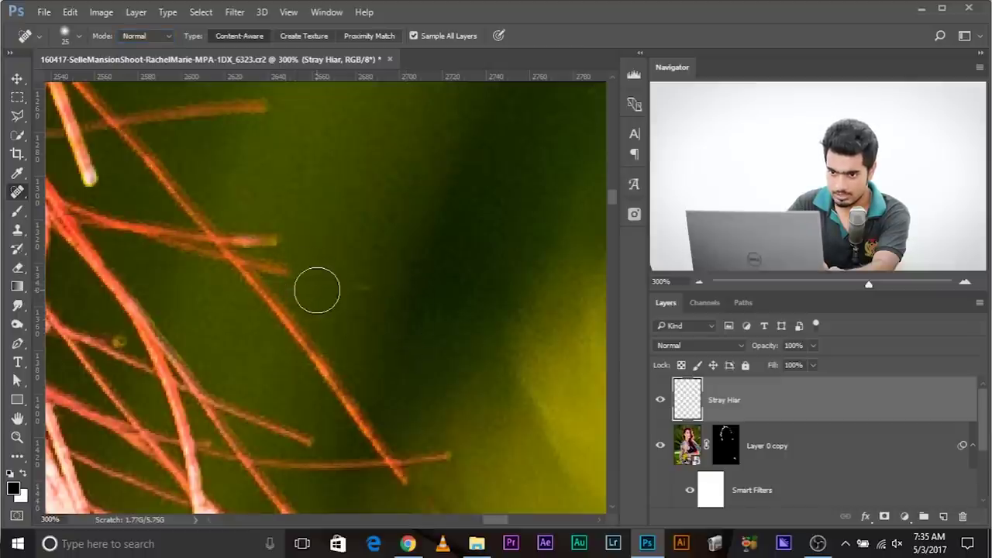
key(ctrl+z)
Set the healing mode to Replace, heal the faint residue below the shortened strand, and reduce the brush to 12 px
key(ctrl+minus)
key(ctrl+minus)
key(ctrl+minus)
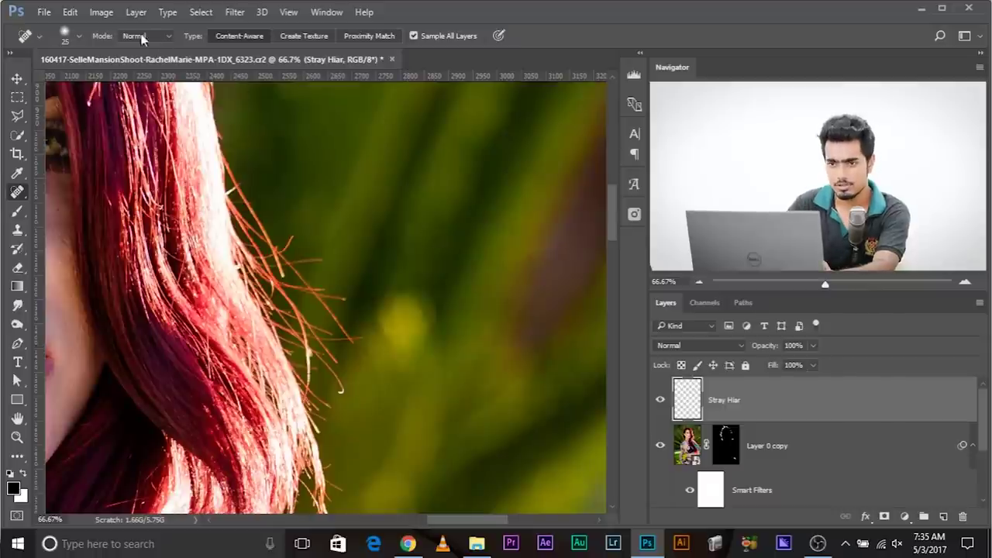
click(138, 37)
click(142, 57)
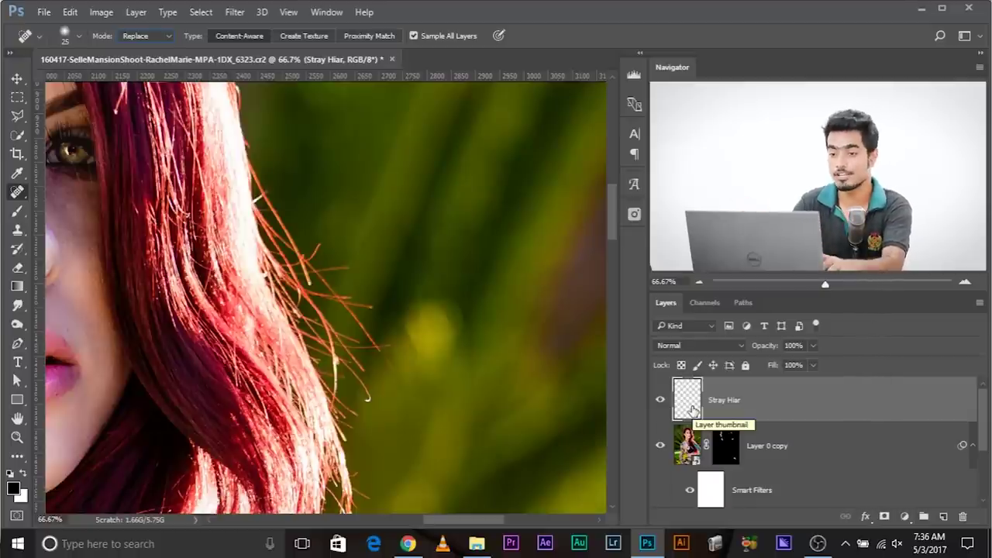
key(ctrl+plus)
key(ctrl+plus)
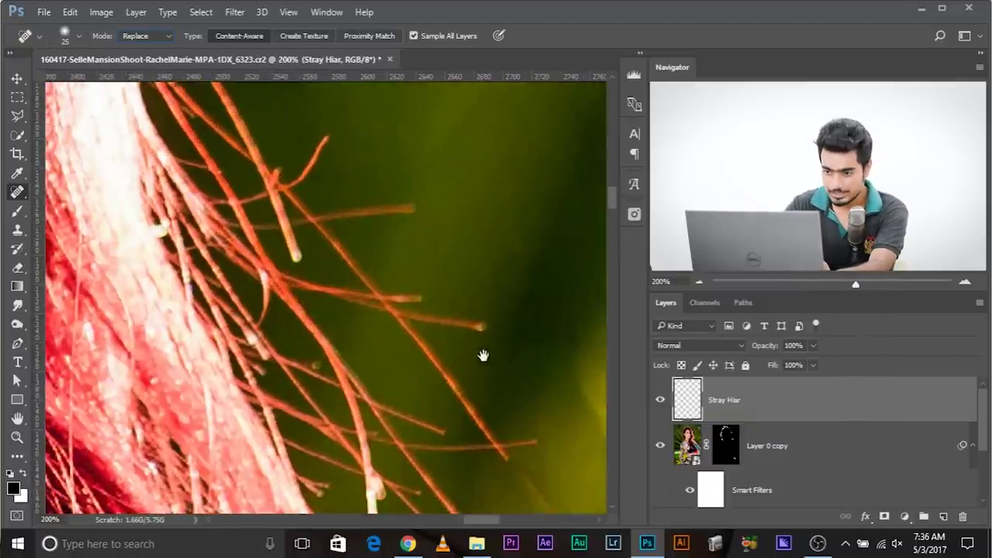
drag(483, 355, 277, 213)
drag(350, 352, 381, 392)
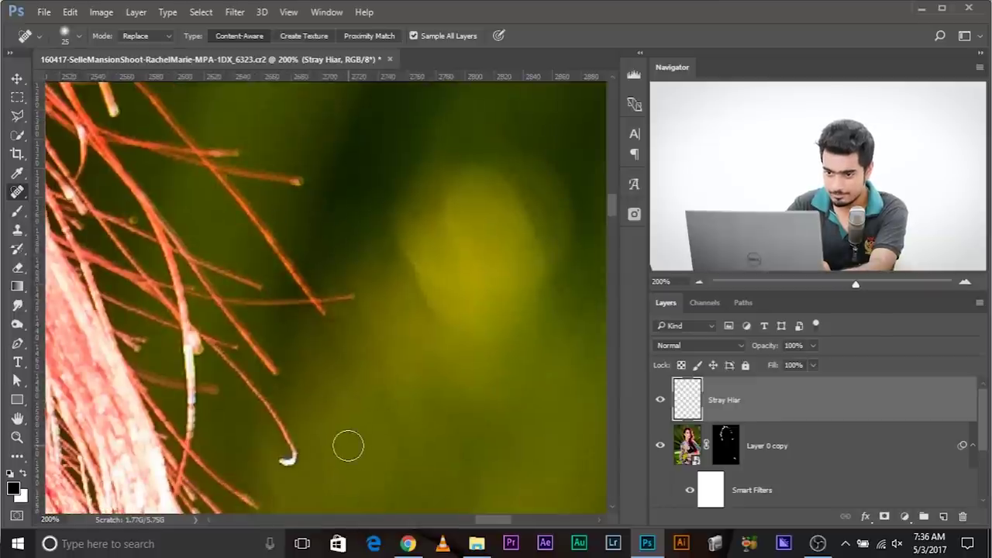
drag(407, 359, 402, 359)
drag(403, 452, 393, 437)
drag(469, 278, 536, 393)
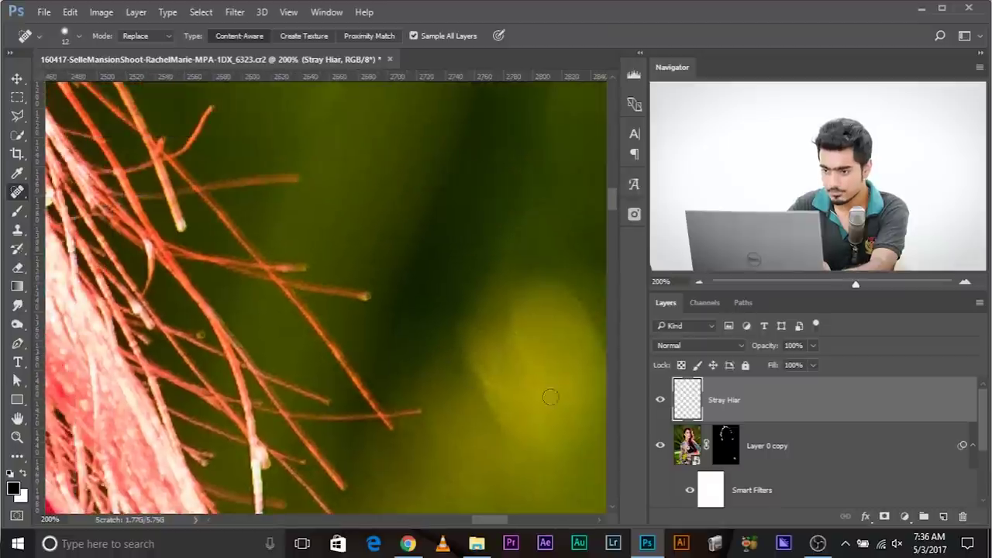
Isolate the Stray Hiar layer to inspect its healing strokes on their own
alt+click(659, 400)
scroll(290, 312, down, 5)
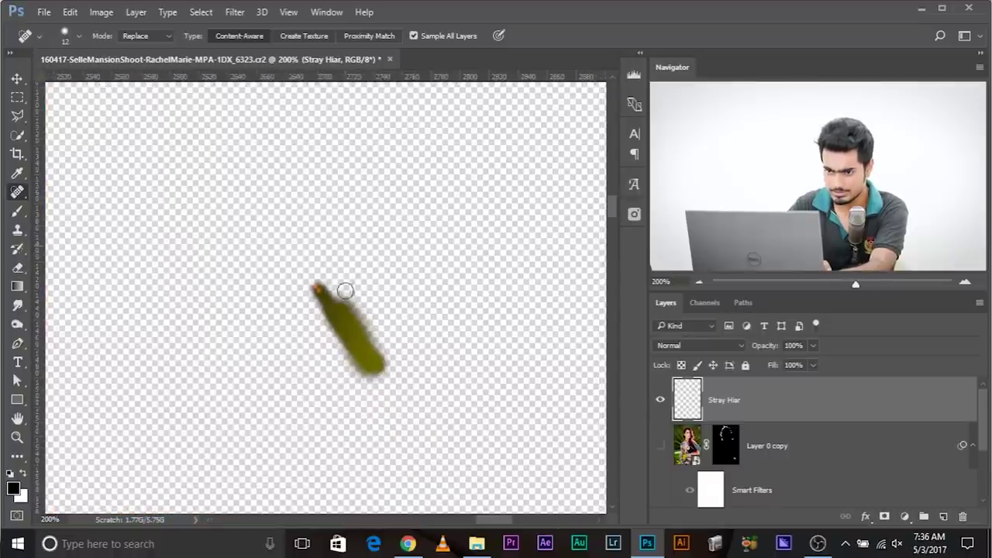
Show the underlying layers again together with the Stray Hiar layer
click(659, 402)
click(659, 401)
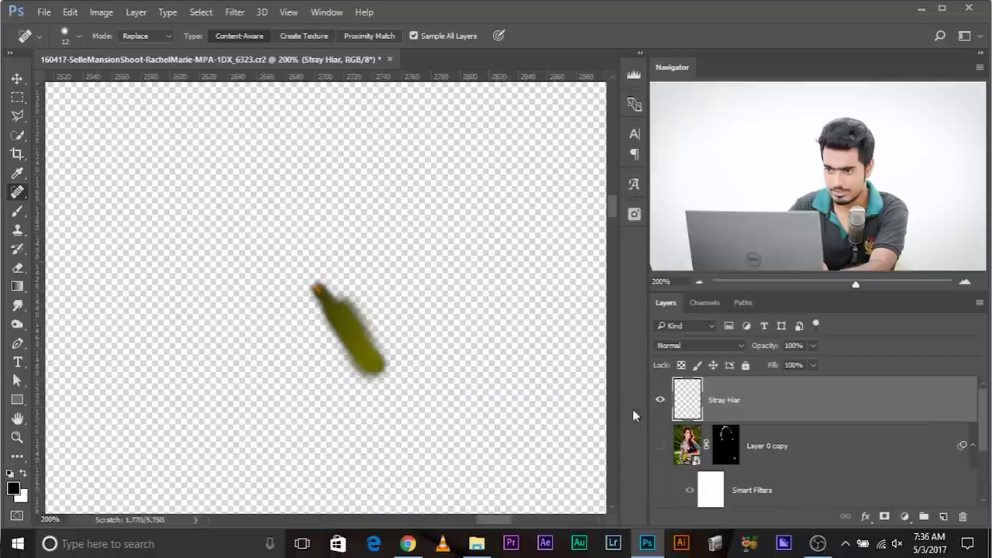
scroll(661, 451, down, 3)
scroll(656, 462, up, 3)
click(660, 448)
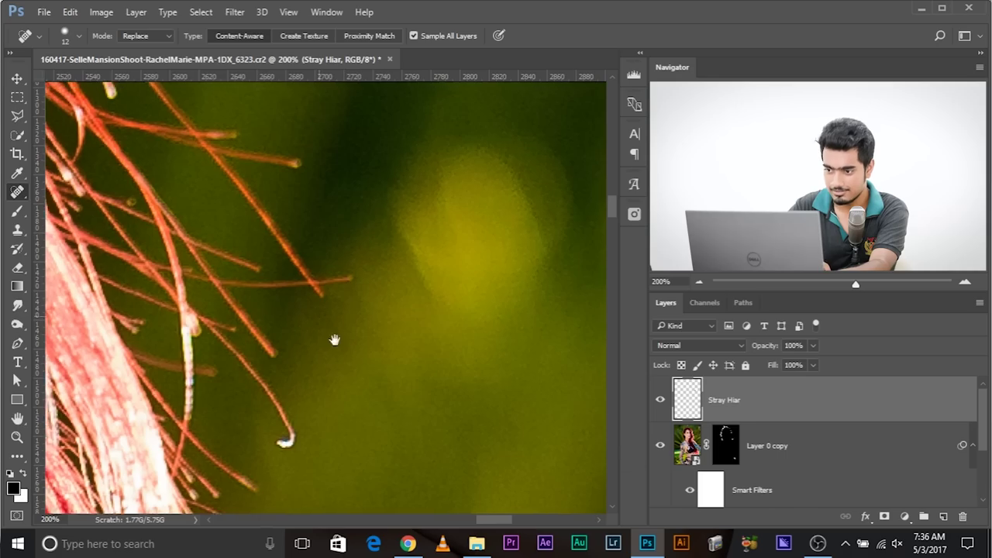
Examine the hair outline from the long strands beside the face up to the crown and back for remaining strays
drag(318, 316, 403, 407)
drag(365, 312, 442, 465)
drag(290, 241, 465, 472)
drag(334, 279, 442, 481)
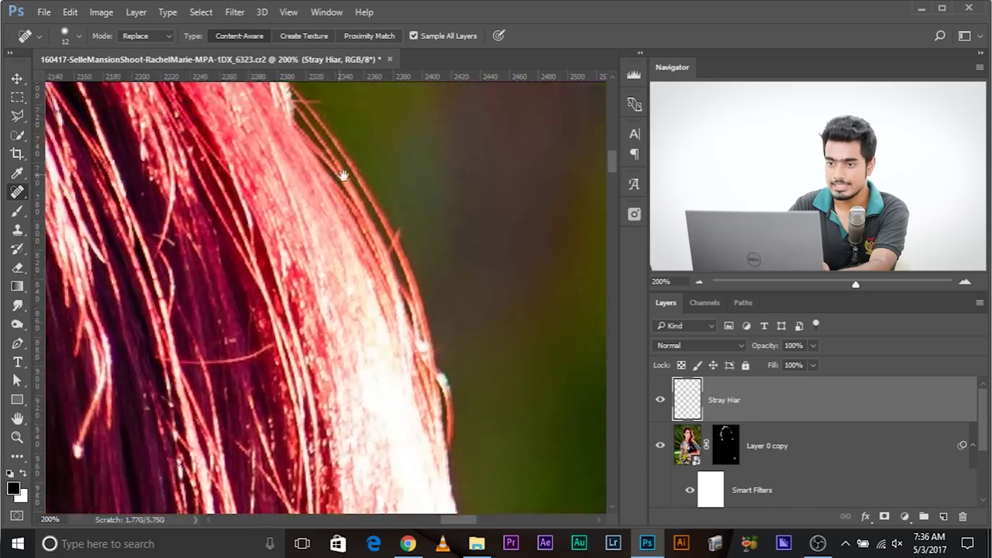
drag(329, 154, 527, 473)
drag(233, 228, 593, 323)
drag(194, 155, 558, 352)
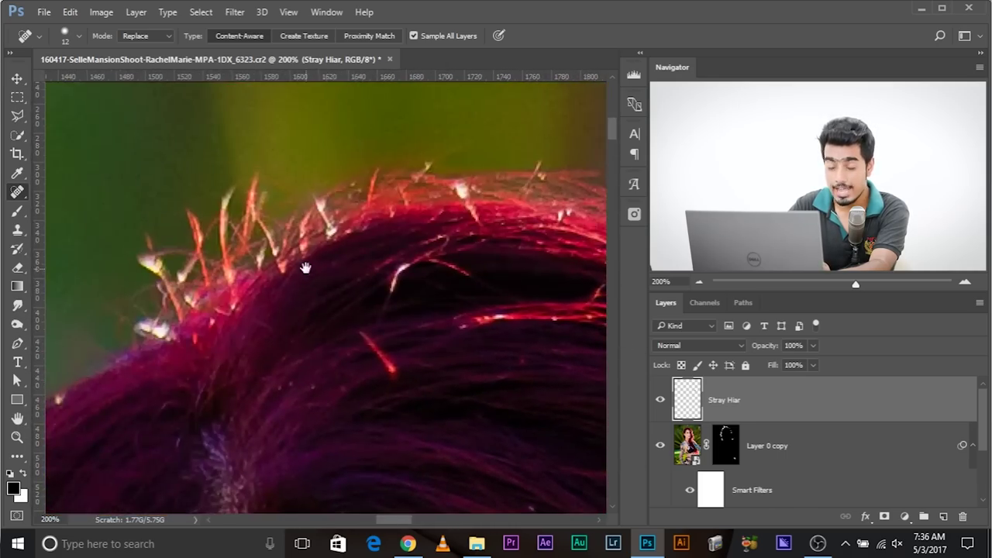
drag(305, 268, 339, 277)
drag(55, 492, 168, 410)
drag(391, 215, 105, 267)
scroll(475, 239, right, 5)
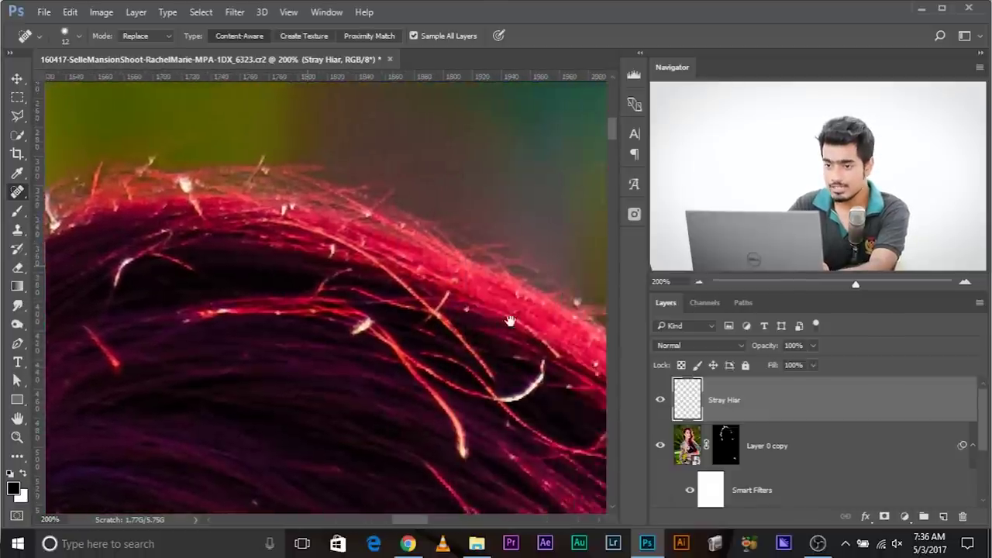
drag(480, 333, 361, 246)
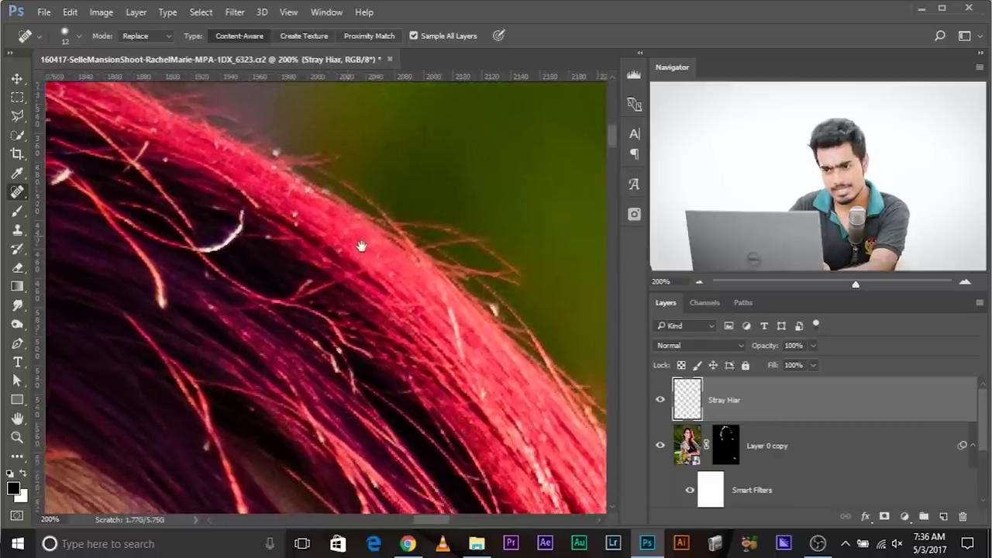
drag(464, 295, 301, 183)
drag(483, 337, 272, 89)
drag(399, 315, 280, 156)
drag(475, 371, 410, 206)
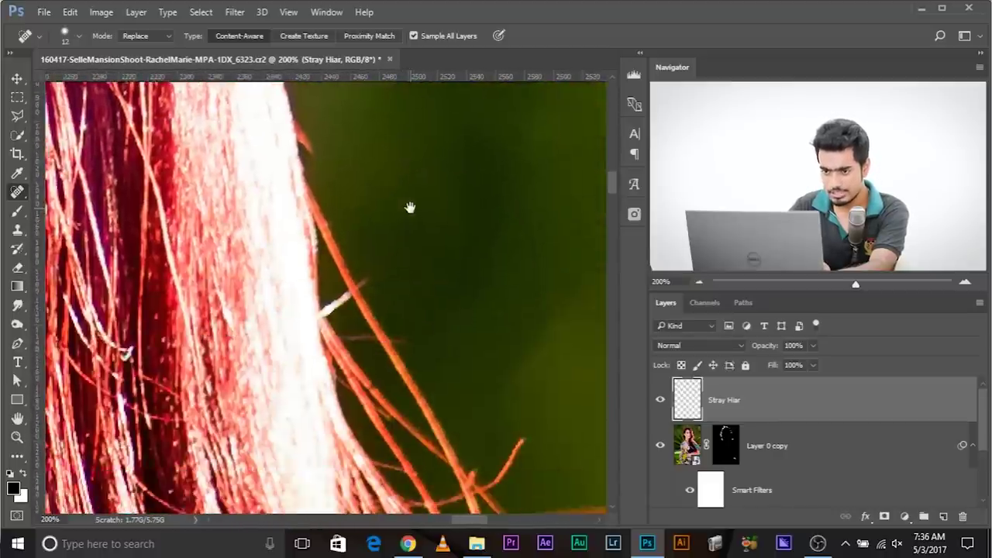
drag(369, 241, 447, 427)
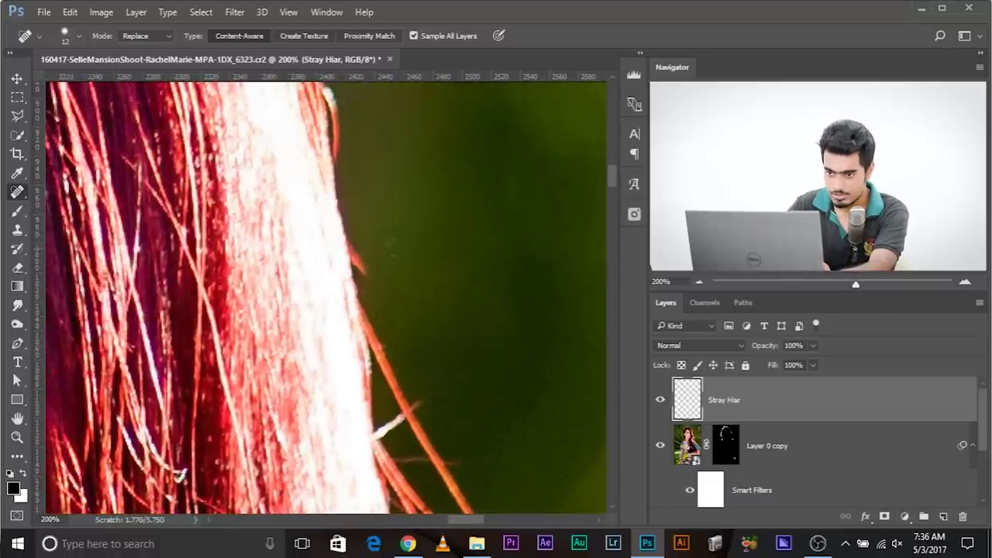
Heal the short stray strand jutting out of the lower hair tips into the background with an 11 px brush
mouse_move(374, 275)
alt+mouse_down()
mouse_move(343, 239)
mouse_move(357, 211)
mouse_move(317, 116)
alt+mouse_up()
drag(434, 465, 380, 256)
drag(445, 450, 439, 308)
mouse_move(429, 348)
mouse_down()
mouse_move(477, 301)
mouse_move(460, 379)
mouse_up()
drag(436, 284, 436, 279)
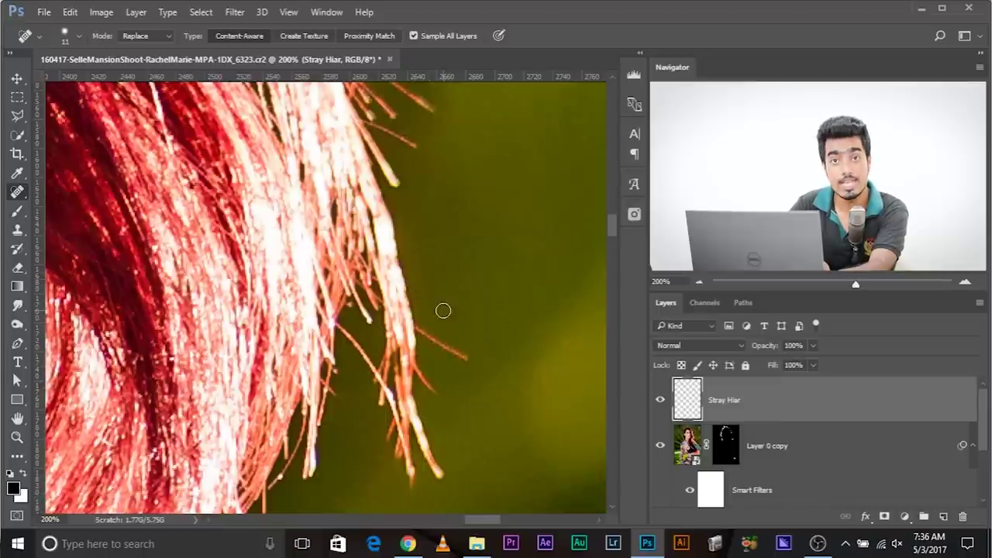
key(ctrl+plus)
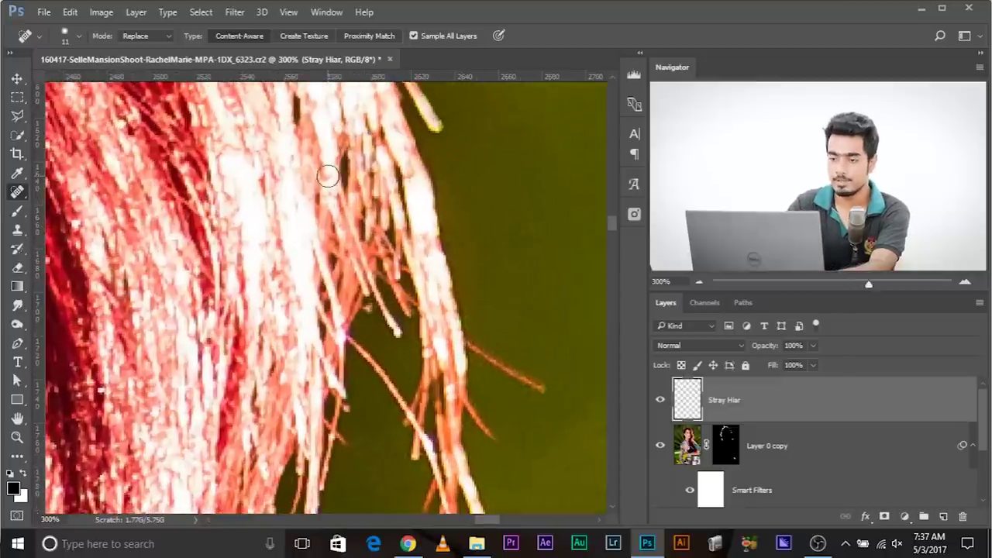
drag(392, 228, 345, 201)
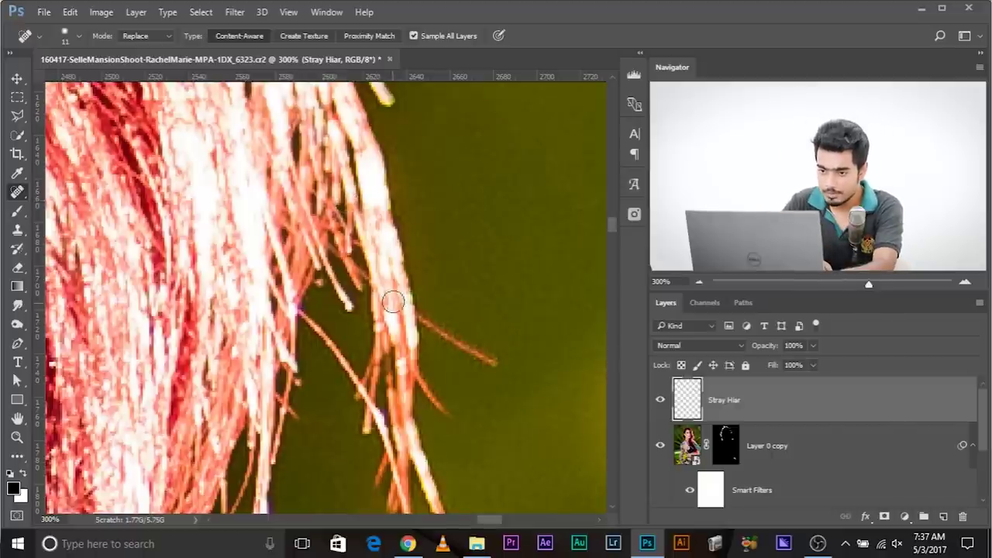
drag(497, 368, 410, 318)
key(space)
mouse_move(470, 438)
mouse_down()
mouse_move(457, 351)
mouse_move(386, 271)
mouse_up()
key(space)
drag(357, 339, 449, 386)
key(space)
drag(411, 354, 382, 213)
drag(364, 374, 434, 300)
Examine the loose, bright hairs beside the neck and shoulder strap, and the hair on the opposite side of the face
drag(155, 224, 581, 209)
drag(222, 288, 582, 248)
drag(155, 297, 300, 290)
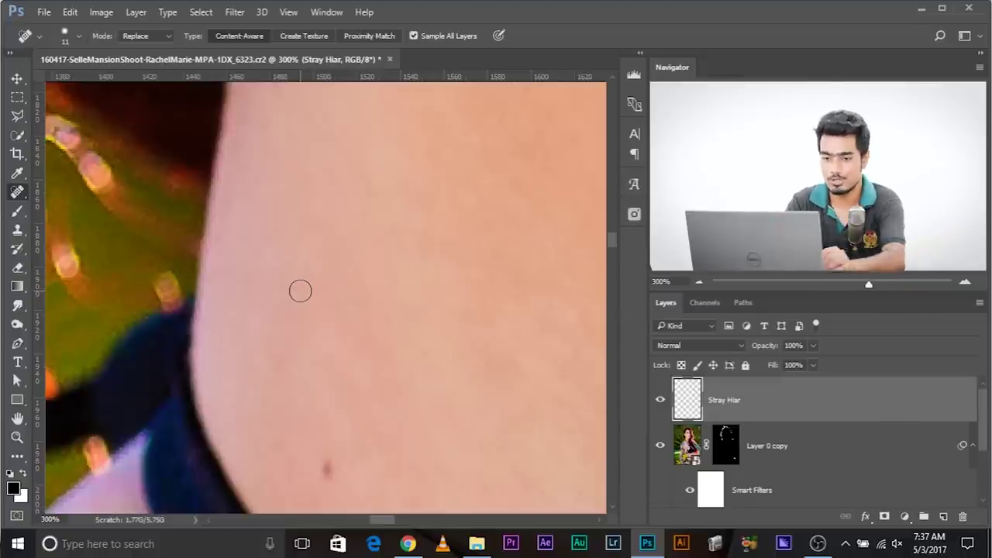
key(ctrl+minus)
key(ctrl+minus)
mouse_move(300, 290)
mouse_down()
mouse_move(390, 355)
mouse_move(406, 391)
mouse_up()
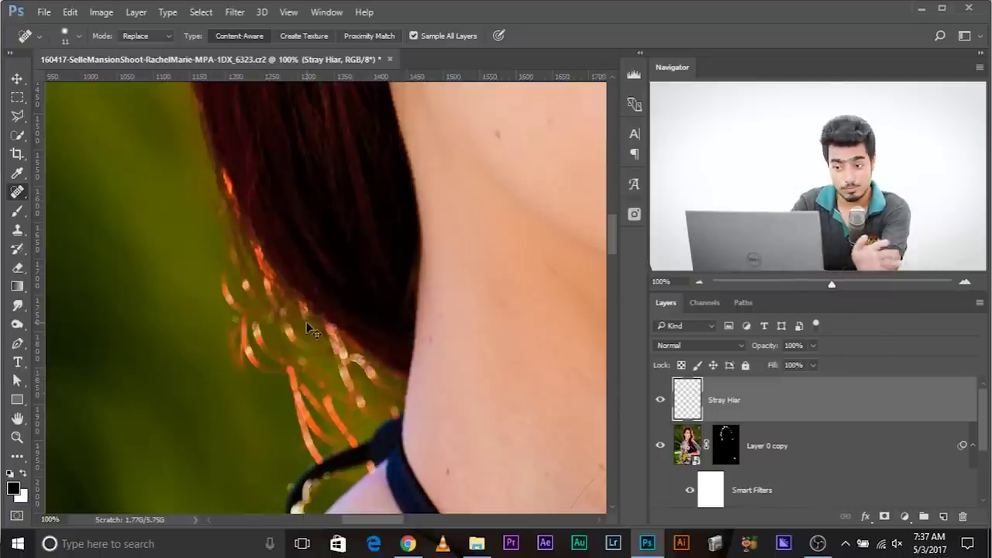
key(ctrl+minus)
key(ctrl+minus)
drag(456, 273, 208, 344)
drag(559, 282, 398, 333)
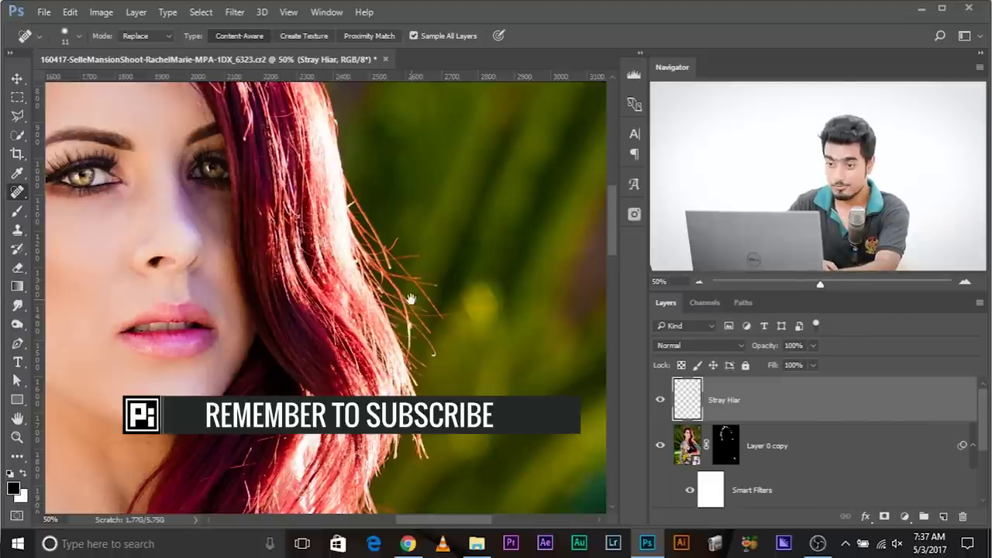
Set the healing brush size to 13 px at the flyaway hairs along the crown
drag(411, 299, 480, 465)
mouse_move(151, 257)
mouse_down()
mouse_move(259, 198)
mouse_move(294, 196)
mouse_up()
scroll(269, 195, up, 3)
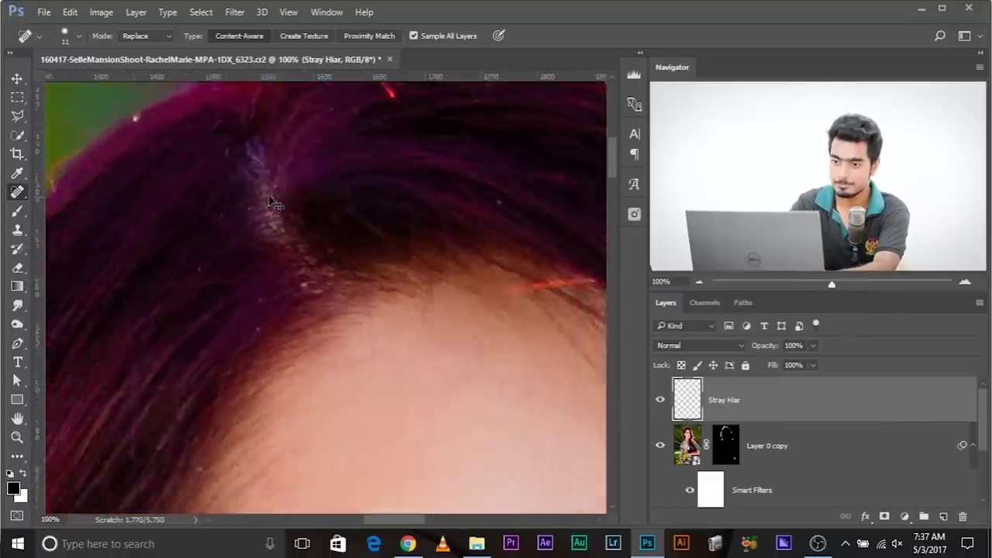
drag(465, 11, 504, 2)
click(941, 8)
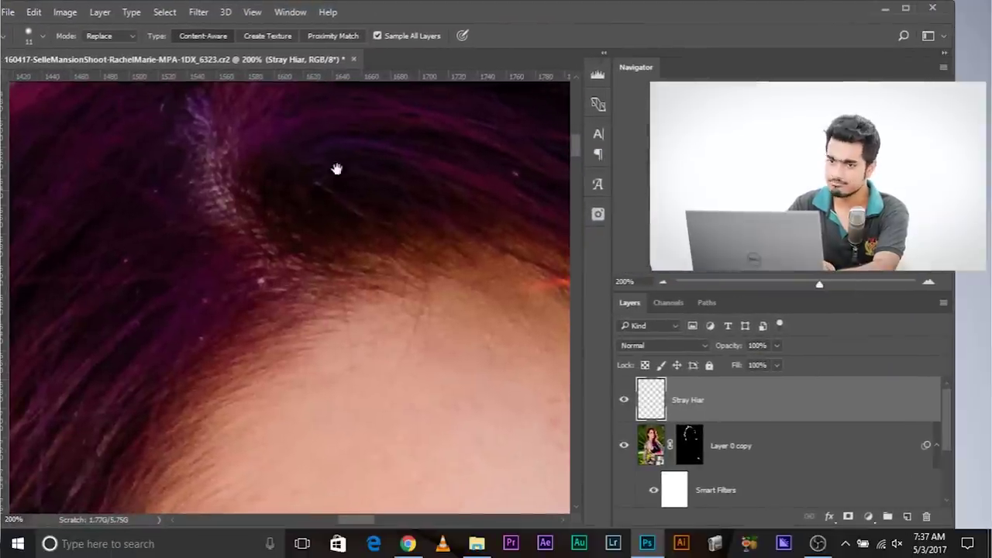
drag(326, 169, 511, 552)
drag(403, 388, 172, 284)
drag(313, 230, 255, 327)
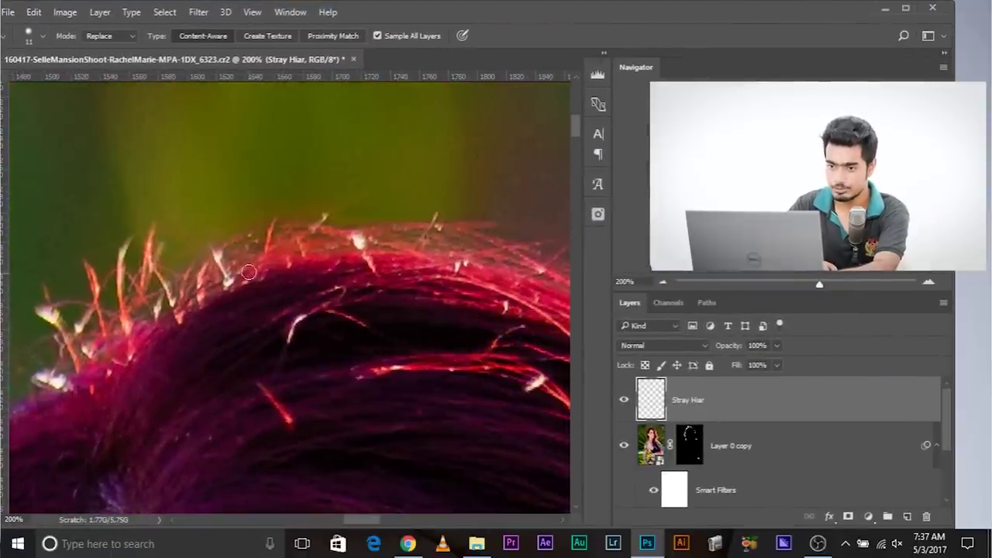
alt+right_click(273, 219)
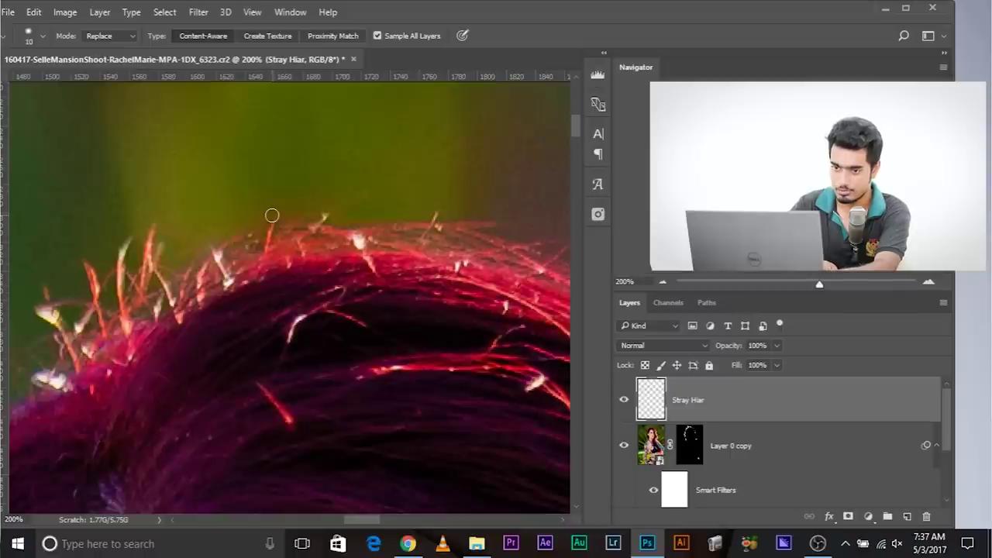
alt+right_click(255, 266)
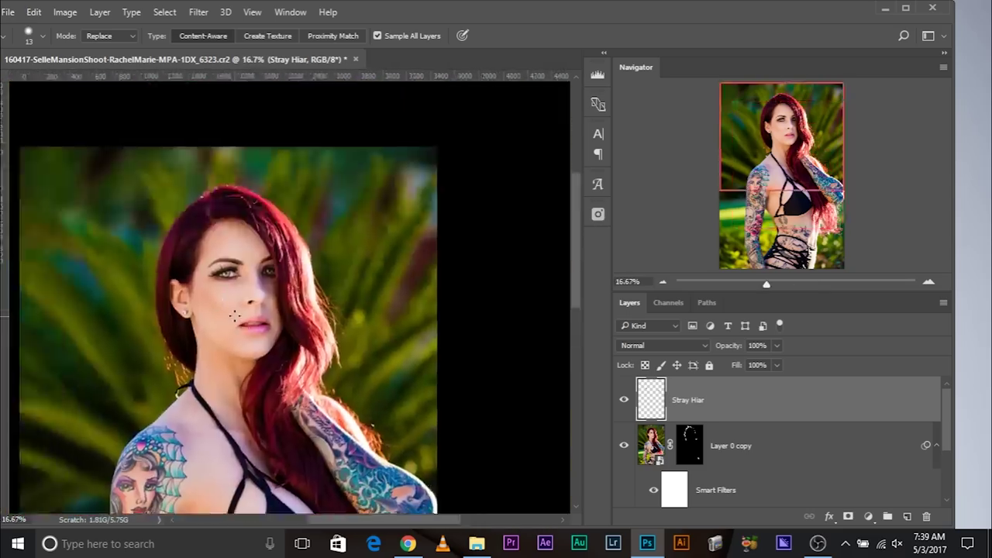
Hide and show the Stray Hiar layer to compare the portrait without and with the healing strokes
scroll(234, 315, up, 1)
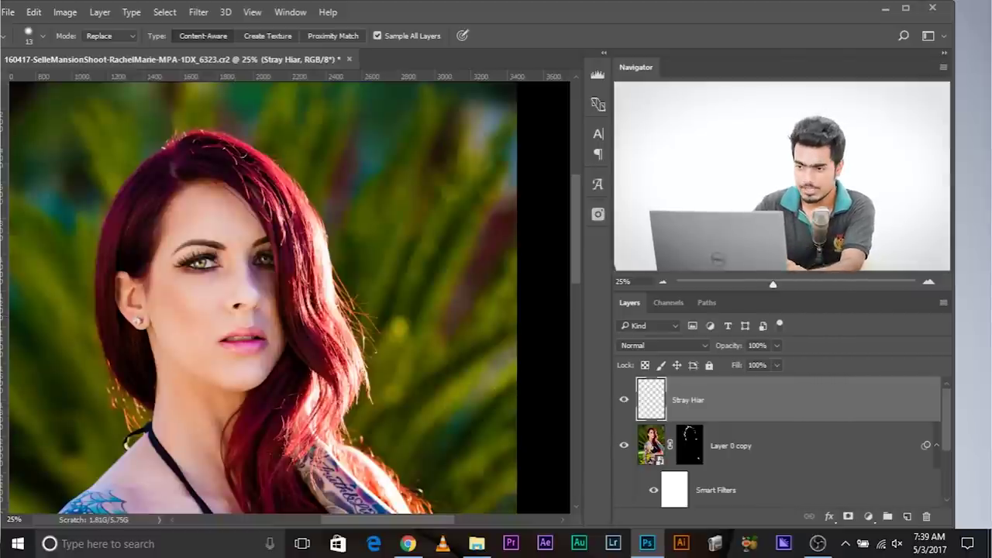
click(624, 400)
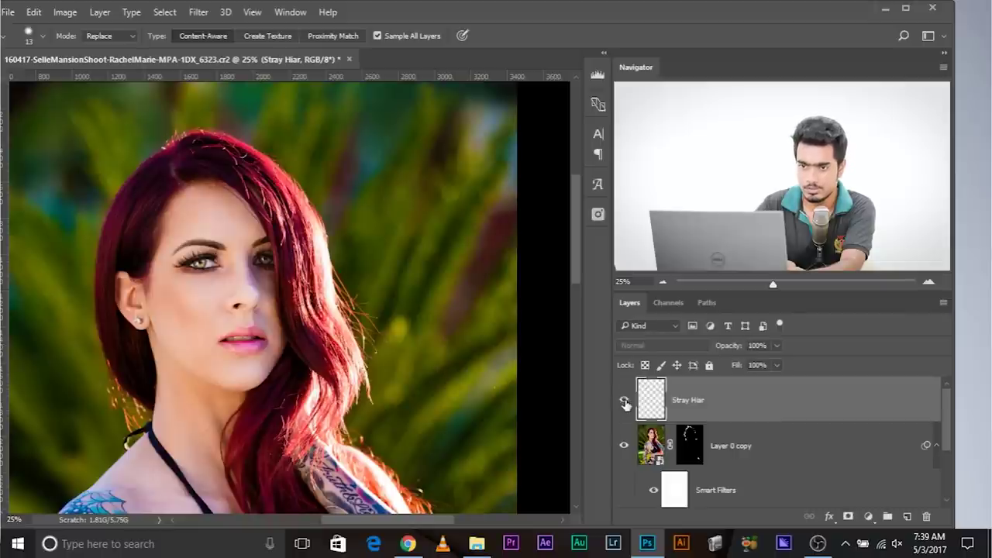
click(620, 397)
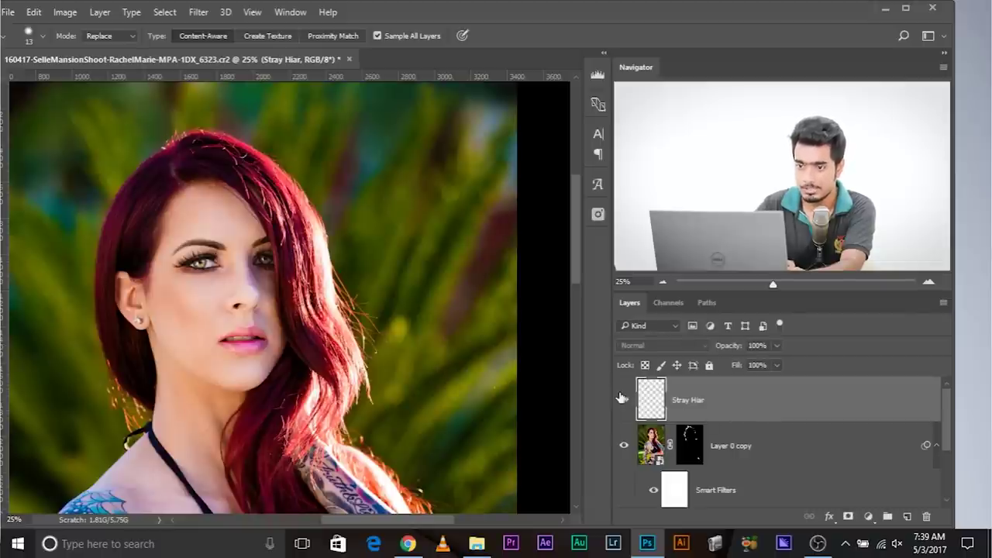
Examine the retouched hair outline along the long side, the crown and the parting at close range
key(ctrl+plus)
key(ctrl+plus)
key(ctrl+plus)
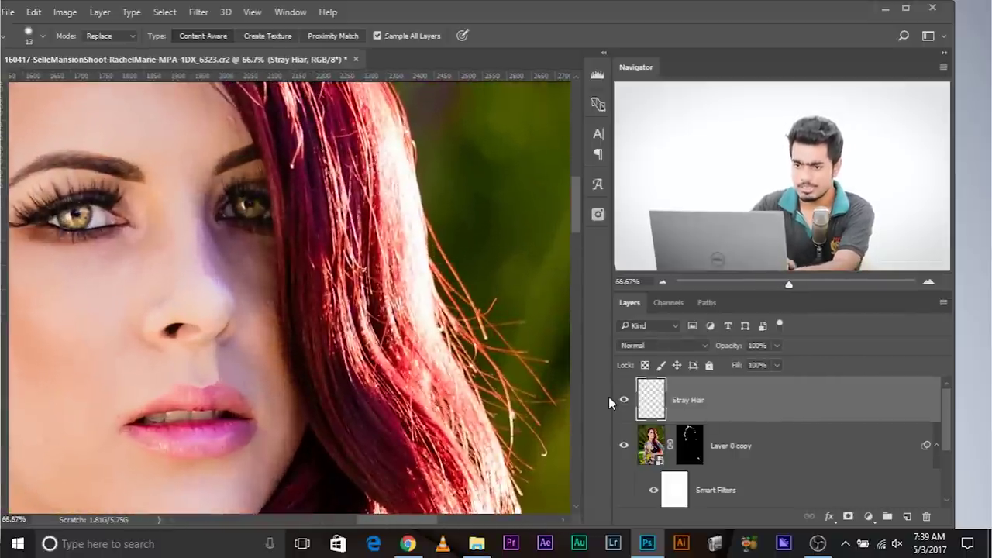
drag(429, 317, 392, 485)
key(ctrl+plus)
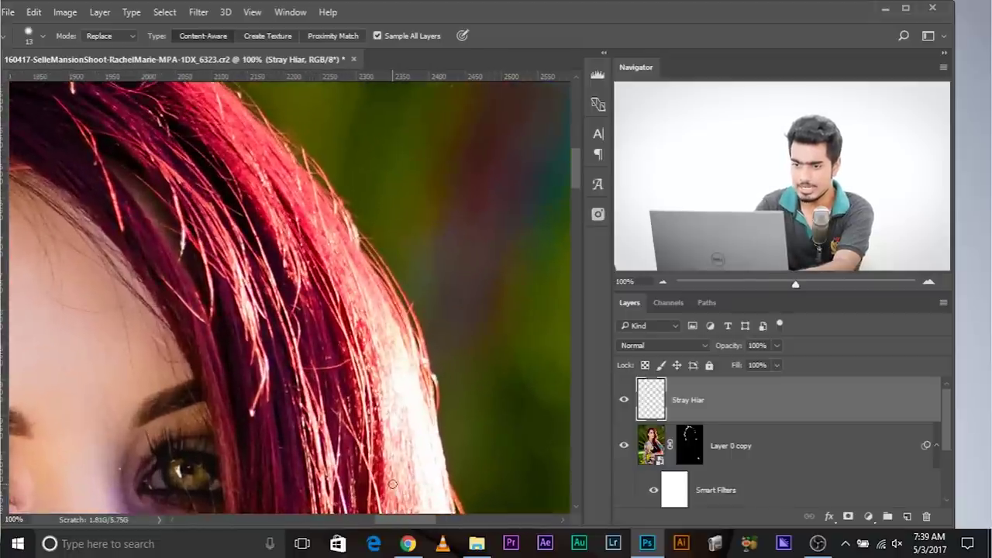
drag(331, 288, 335, 339)
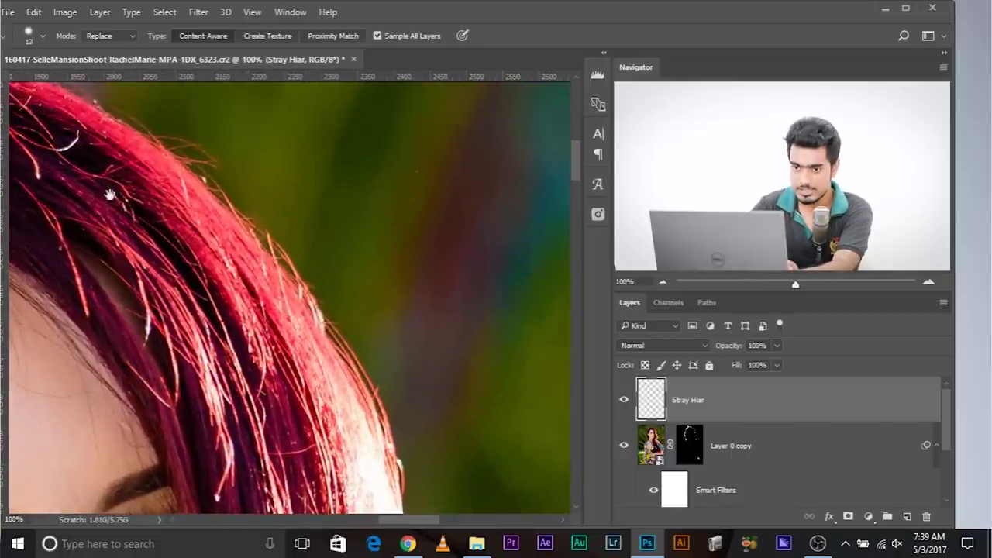
drag(111, 195, 184, 270)
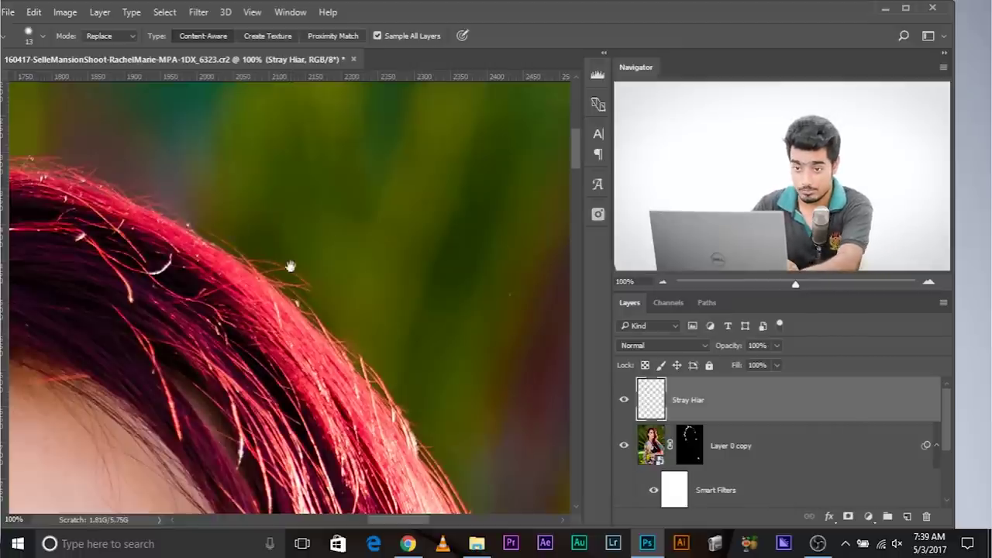
drag(222, 236, 577, 428)
drag(227, 485, 417, 248)
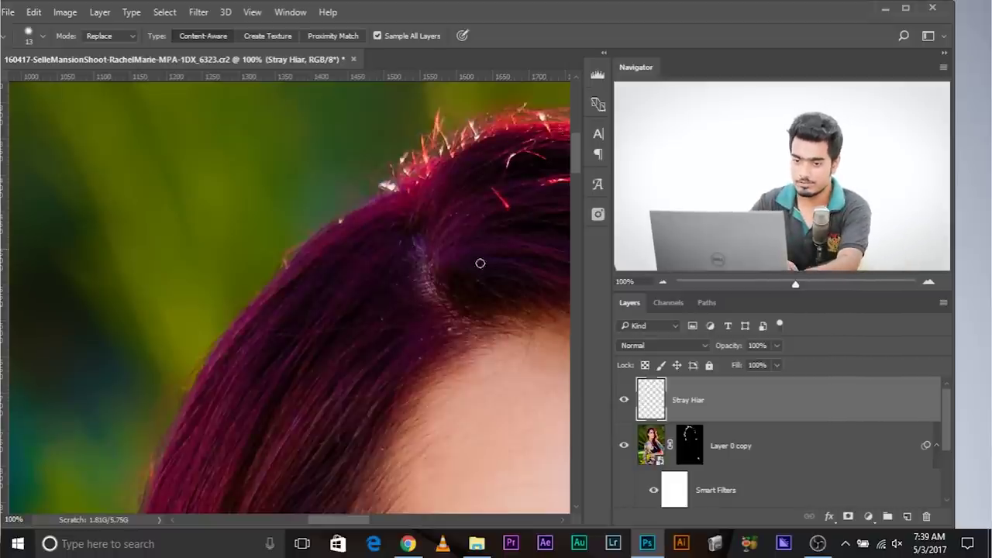
drag(450, 321, 93, 512)
drag(185, 140, 284, 361)
drag(305, 99, 395, 265)
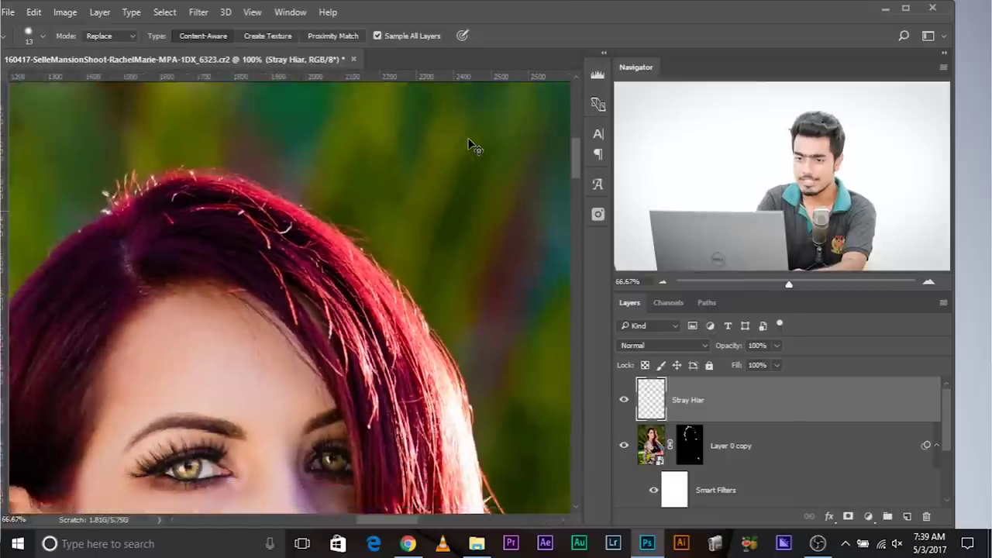
Create a new layer above Stray Hiar and stamp all visible layers into it
key(ctrl+minus)
key(ctrl+minus)
key(ctrl+minus)
key(ctrl+minus)
key(ctrl+minus)
key(ctrl+minus)
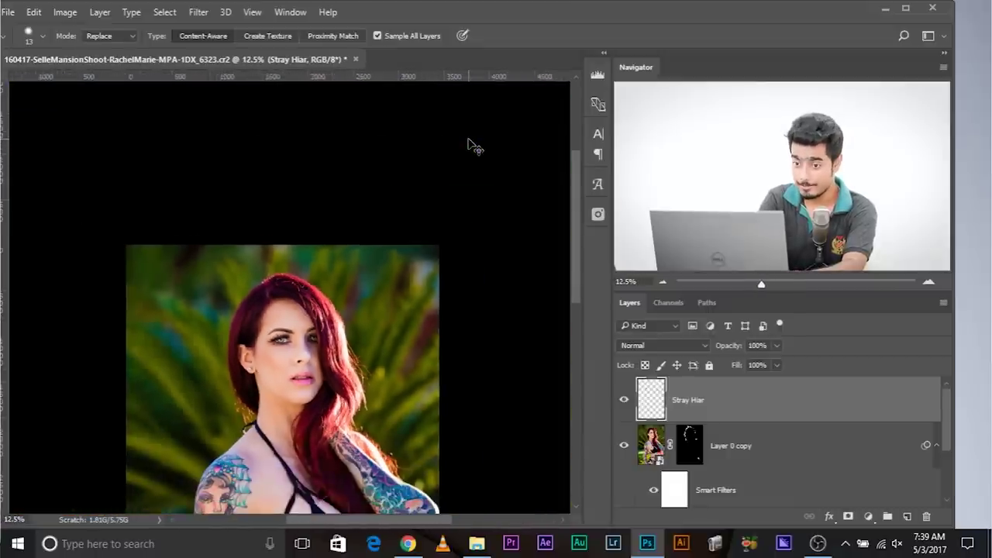
key(ctrl+plus)
key(ctrl+plus)
scroll(469, 148, down, 3)
drag(470, 153, 445, 164)
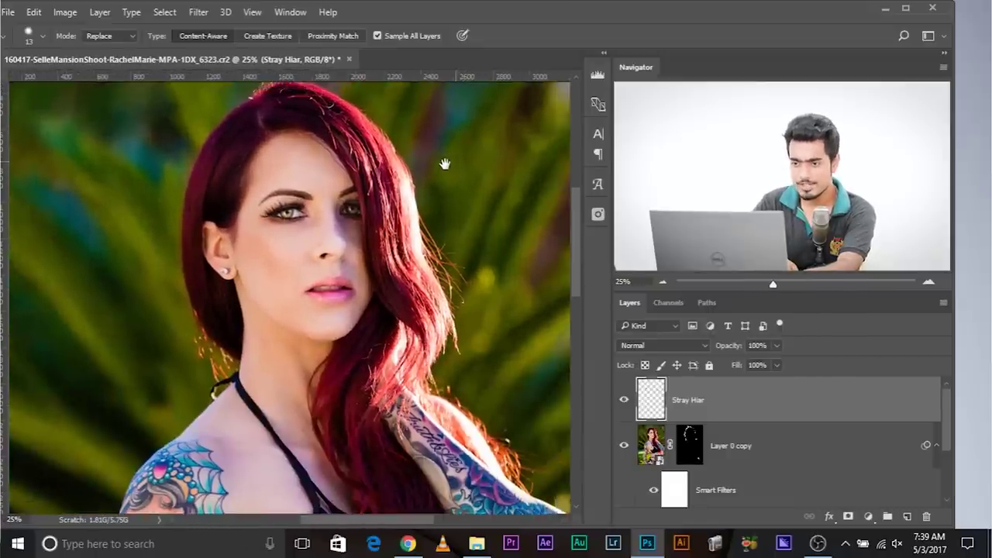
click(906, 517)
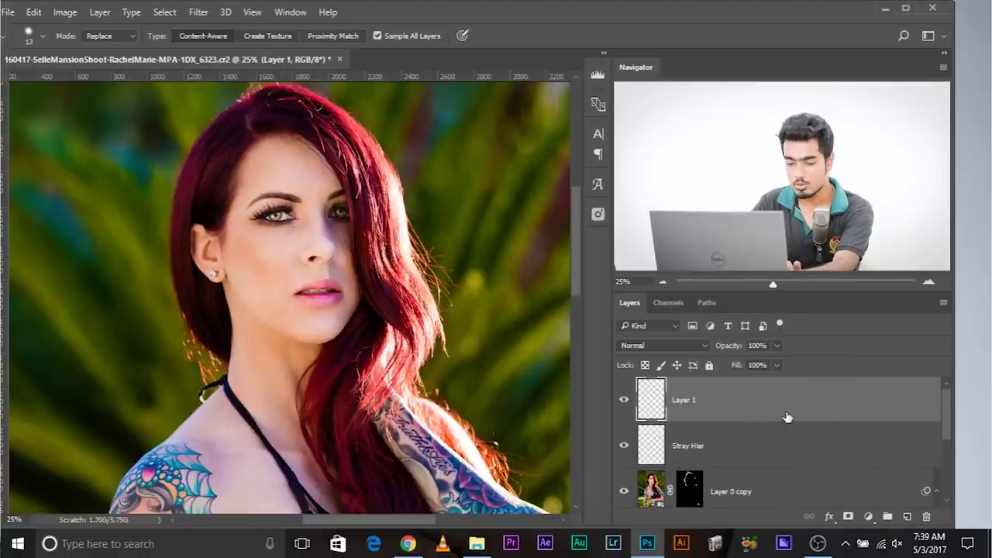
key(ctrl+shift+alt+e)
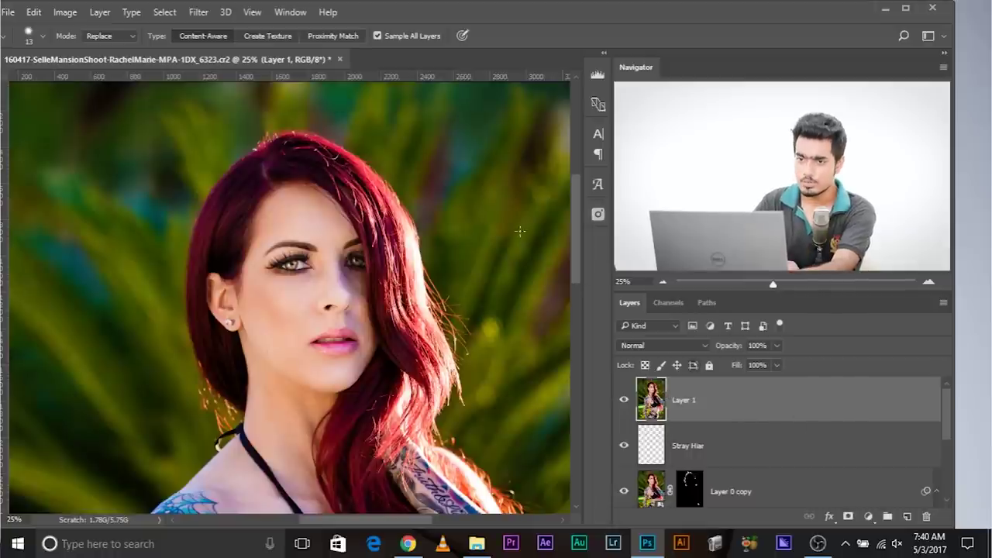
Convert the stamped layer for smart filters and accept its conversion into a smart object
click(199, 12)
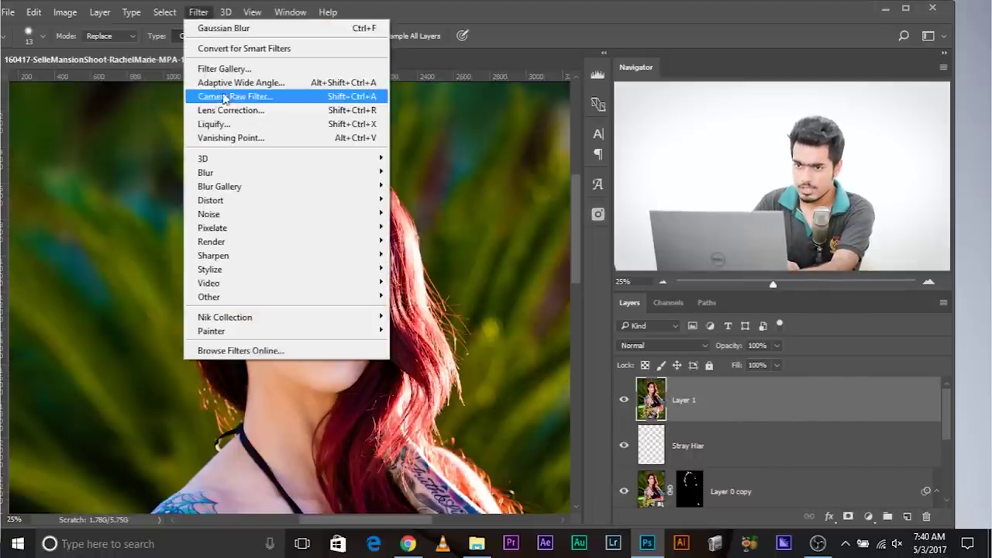
click(233, 48)
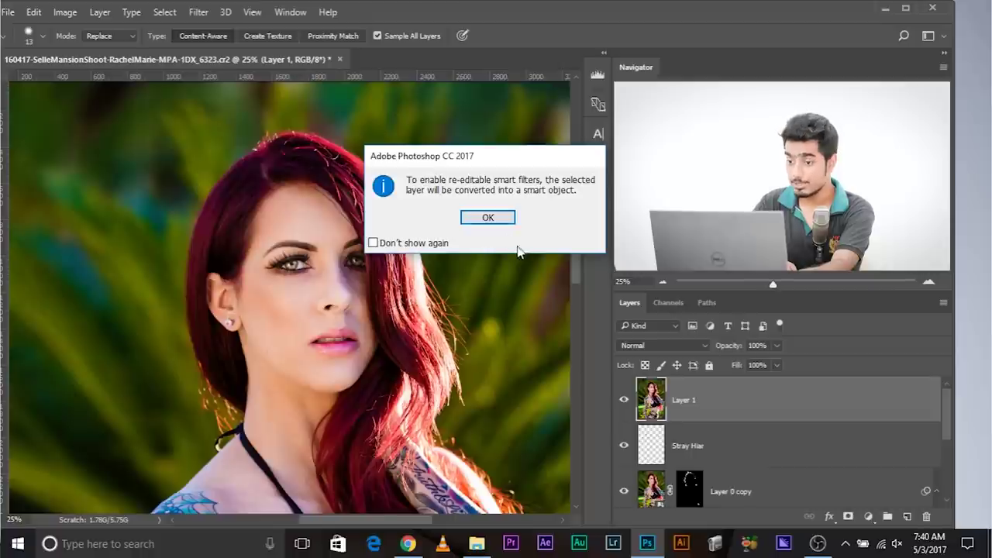
click(496, 218)
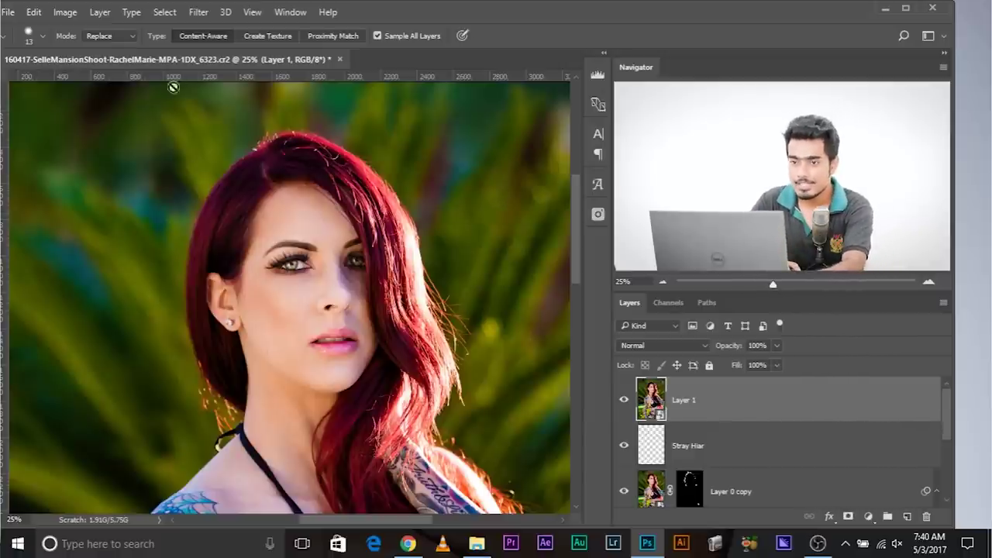
Open the Liquify filter on the stamped smart object and frame the subject's head
click(199, 13)
click(233, 121)
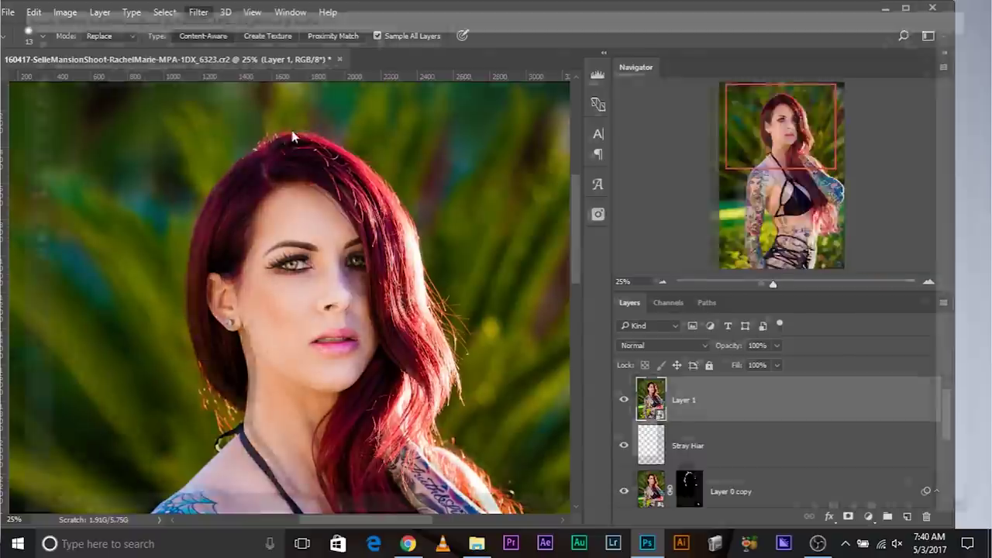
key(ctrl+equal)
key(ctrl+equal)
key(ctrl+equal)
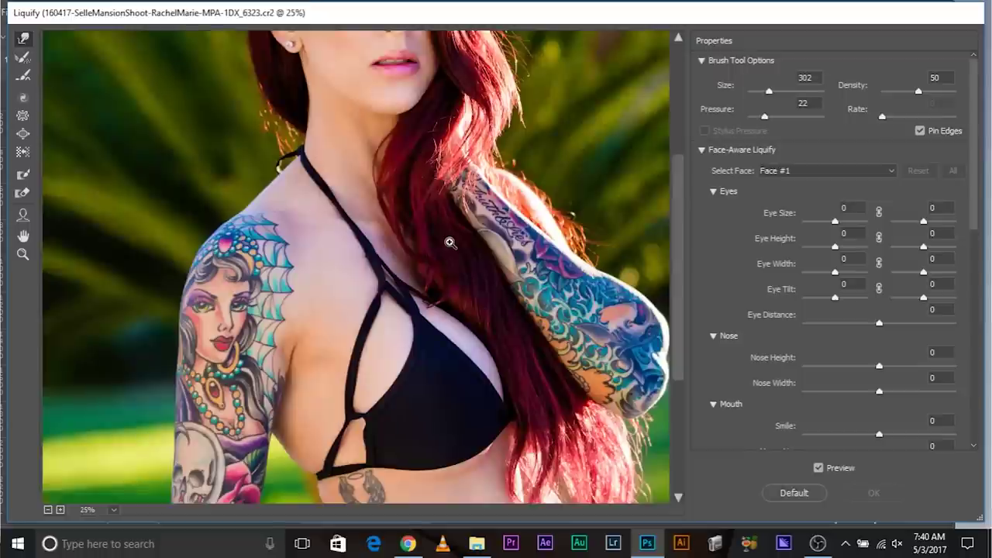
drag(431, 205, 447, 396)
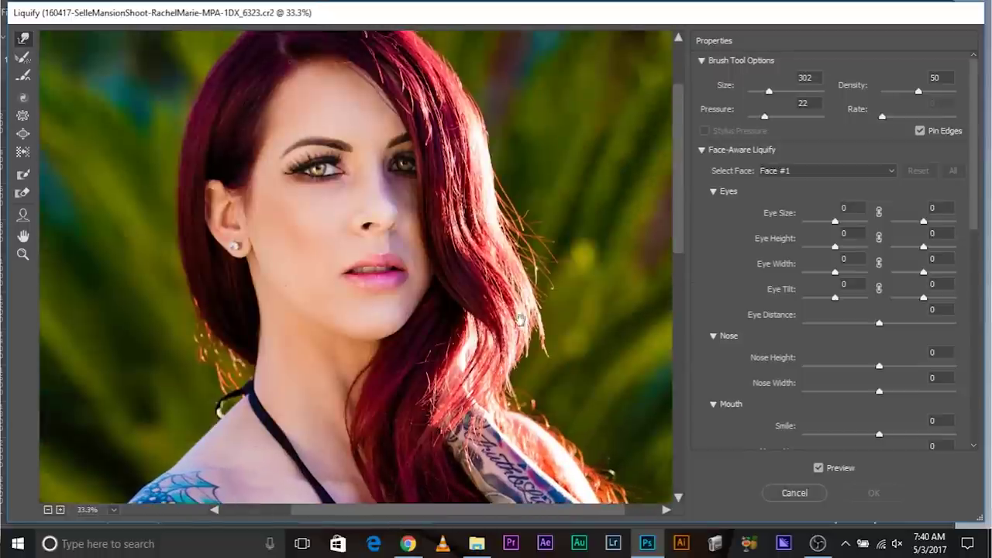
mouse_move(376, 296)
mouse_down()
mouse_move(362, 342)
mouse_move(359, 325)
mouse_up()
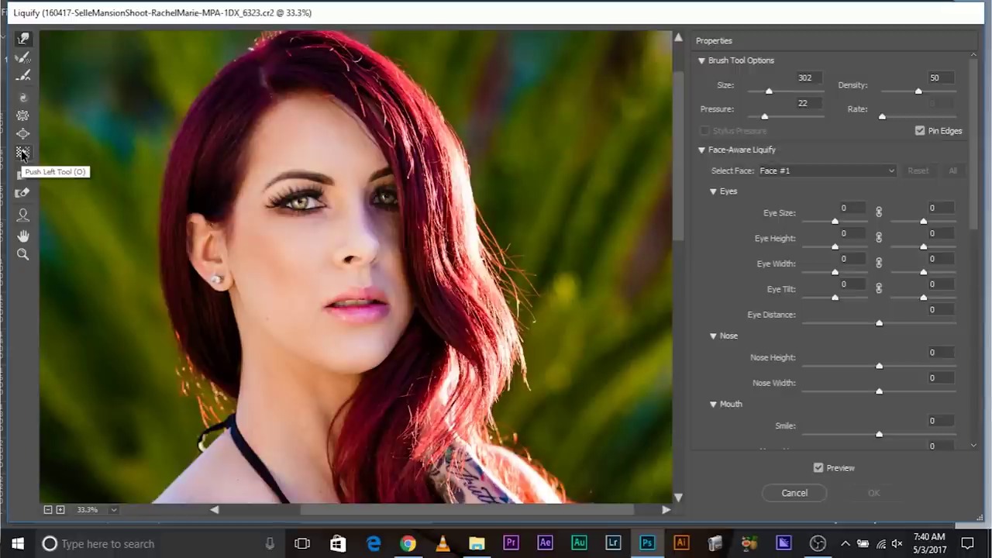
Freeze the hair from the crown down past the ear to the neck and shoulder using the Freeze Mask tool at brush size 132
click(23, 174)
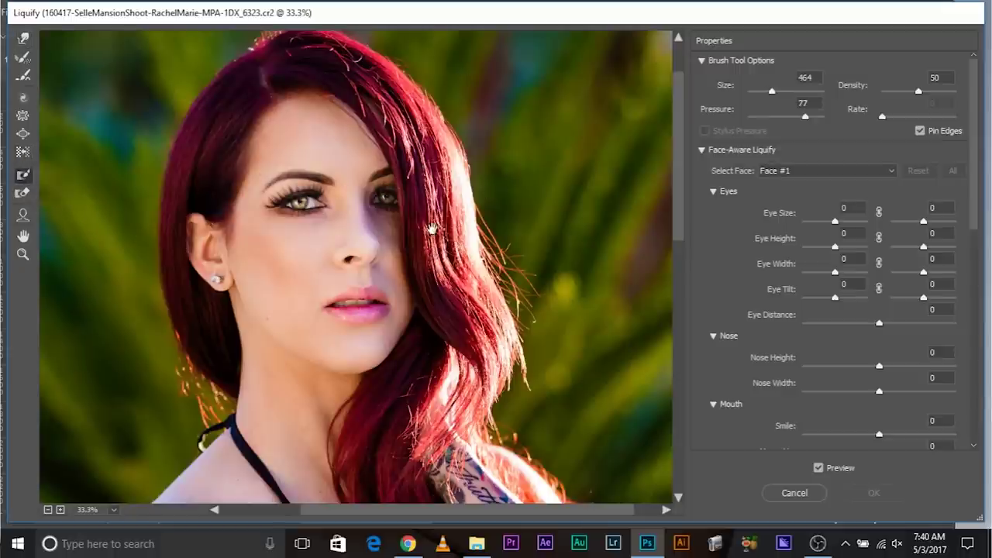
drag(431, 228, 395, 279)
key(ctrl+plus)
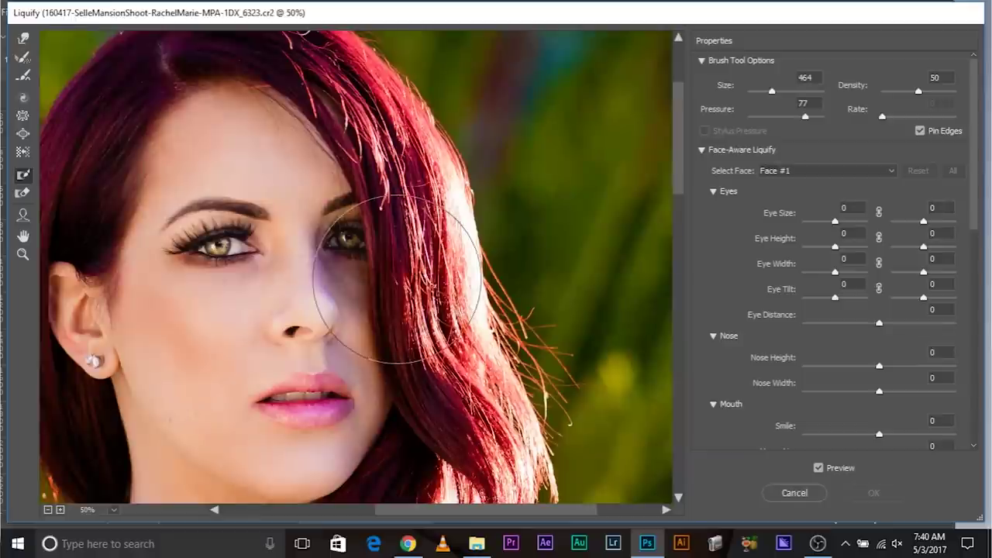
mouse_move(365, 251)
mouse_down()
mouse_move(434, 284)
mouse_move(421, 358)
mouse_move(362, 259)
mouse_move(322, 239)
mouse_up()
alt+right_click(420, 299)
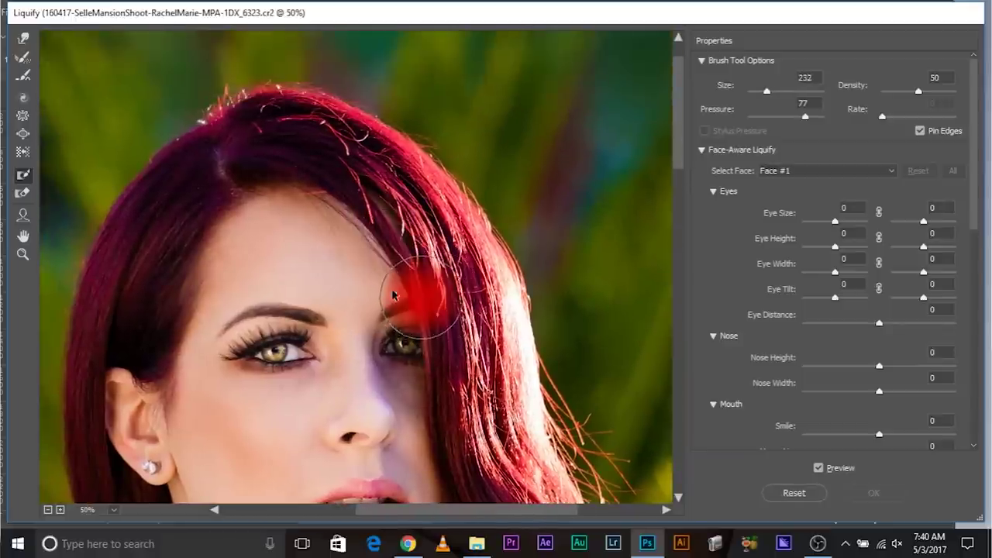
mouse_move(260, 133)
mouse_down()
mouse_move(348, 160)
mouse_move(418, 200)
mouse_move(339, 144)
mouse_move(261, 132)
mouse_move(187, 170)
mouse_move(129, 238)
mouse_up()
key(space)
mouse_move(159, 273)
mouse_down()
mouse_move(320, 129)
mouse_move(256, 168)
mouse_move(253, 273)
mouse_move(275, 389)
mouse_move(335, 474)
mouse_move(375, 508)
mouse_up()
key(space)
drag(399, 386, 454, 237)
drag(414, 154, 415, 194)
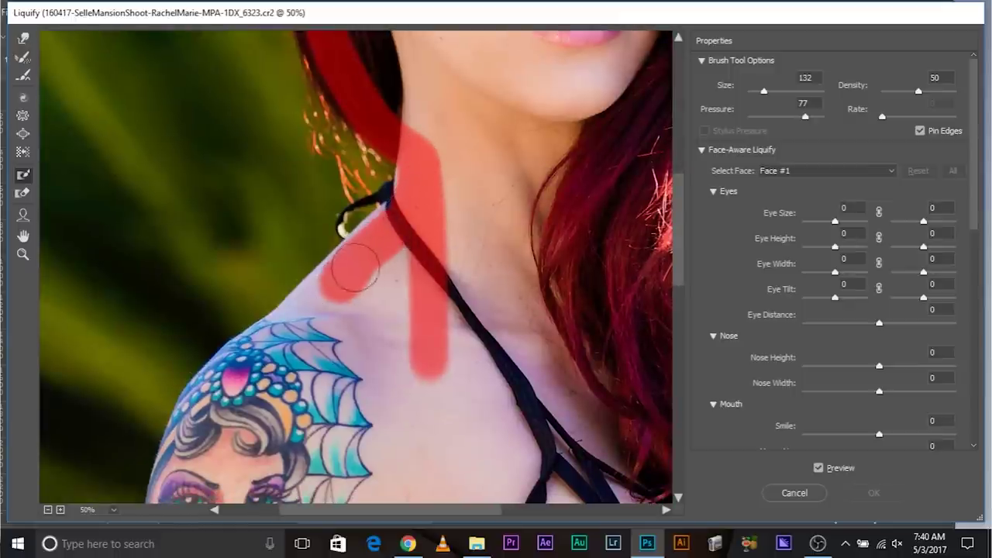
scroll(465, 272, up, 5)
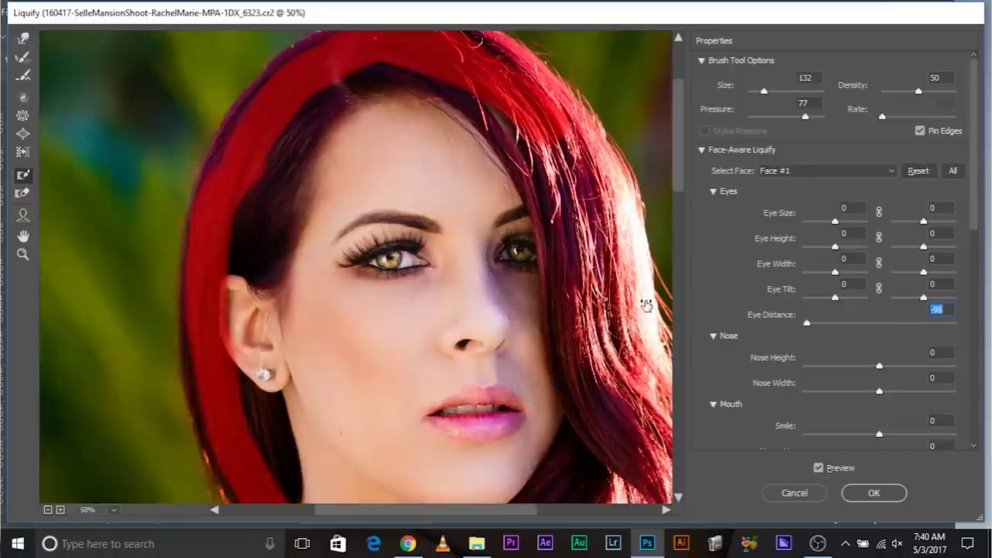
Freeze the long side hair down to the tattooed shoulder, and thaw the mask spilled onto the background with brush size 68
drag(375, 215, 266, 237)
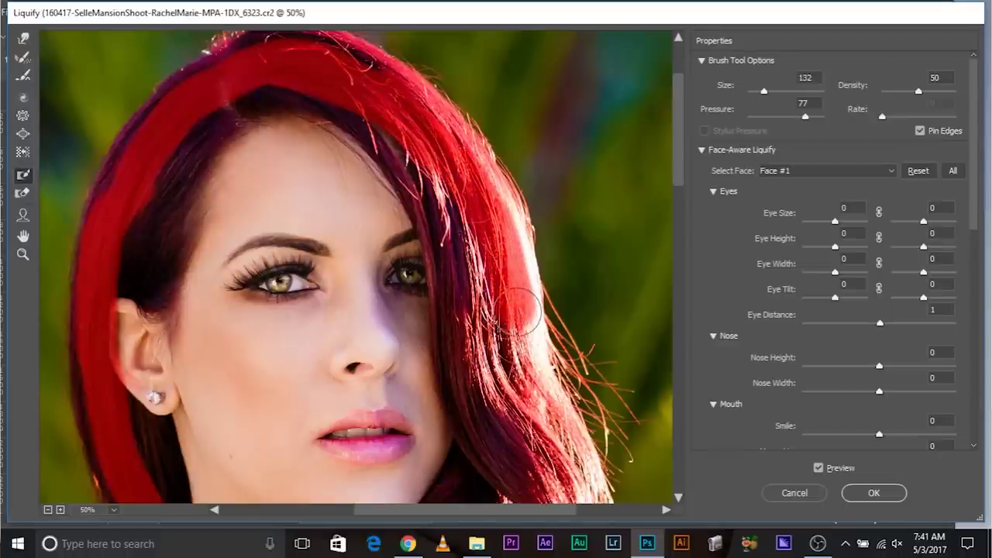
drag(519, 310, 454, 144)
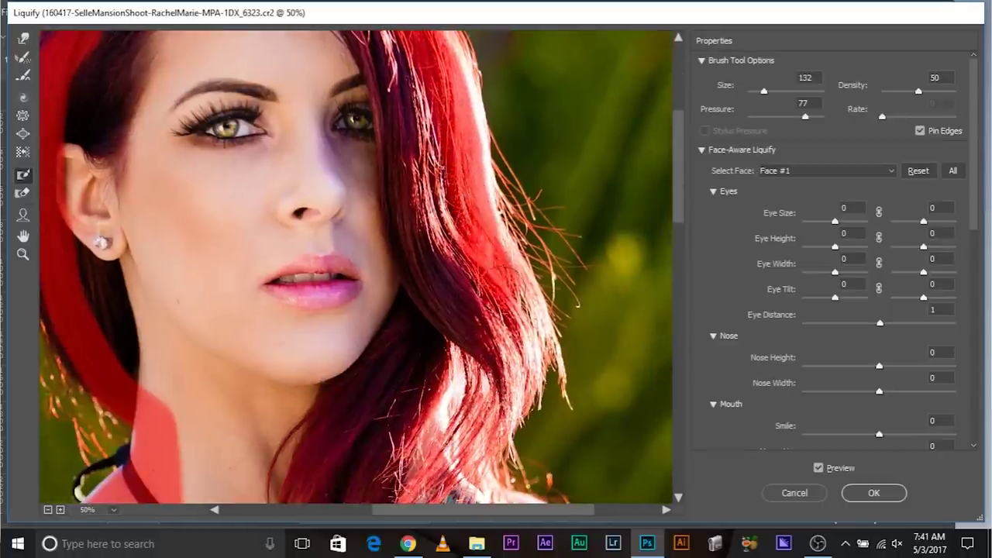
drag(524, 345, 521, 221)
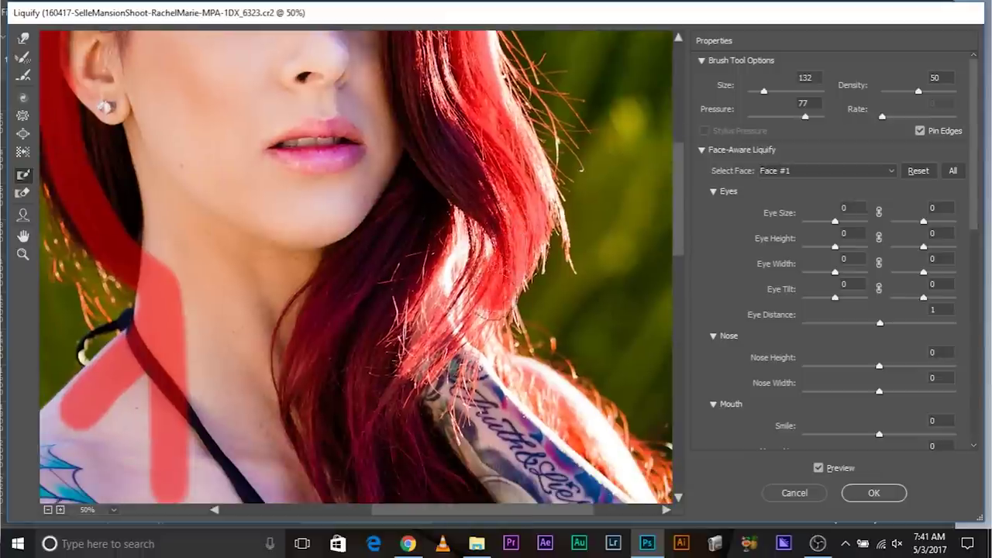
drag(485, 341, 482, 382)
mouse_move(543, 360)
mouse_down()
mouse_move(450, 40)
mouse_move(501, 390)
mouse_up()
drag(414, 105, 529, 271)
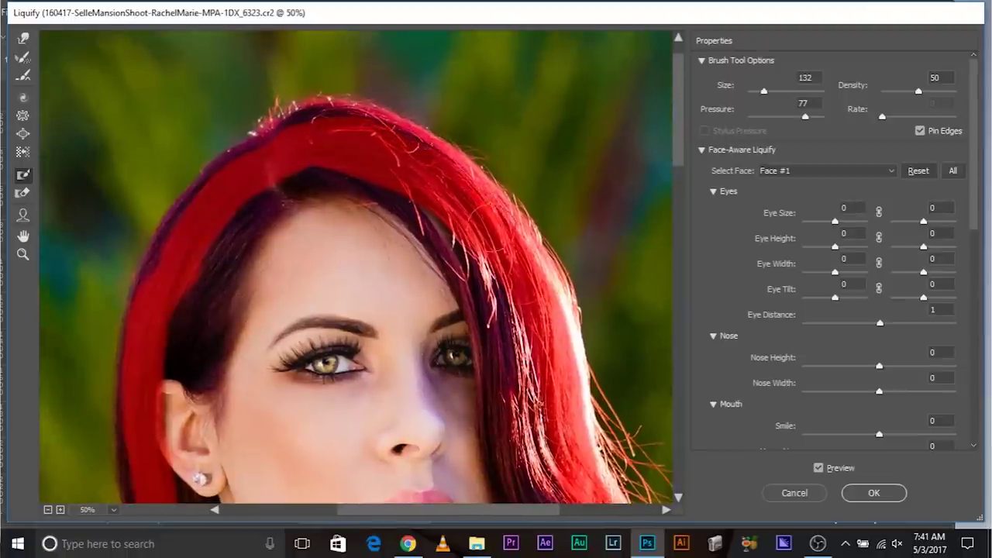
drag(536, 304, 432, 144)
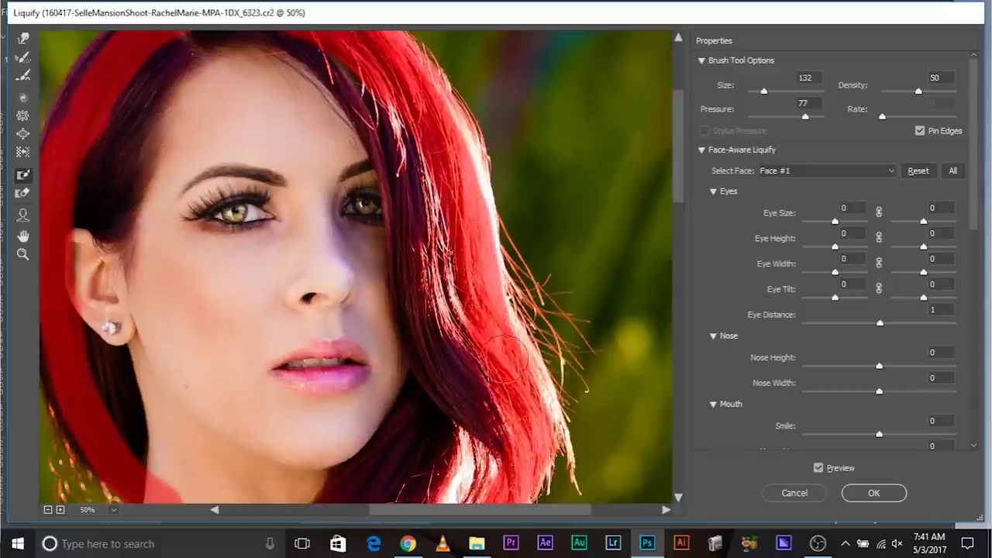
mouse_move(153, 211)
mouse_down()
mouse_move(168, 22)
mouse_move(104, 1)
mouse_up()
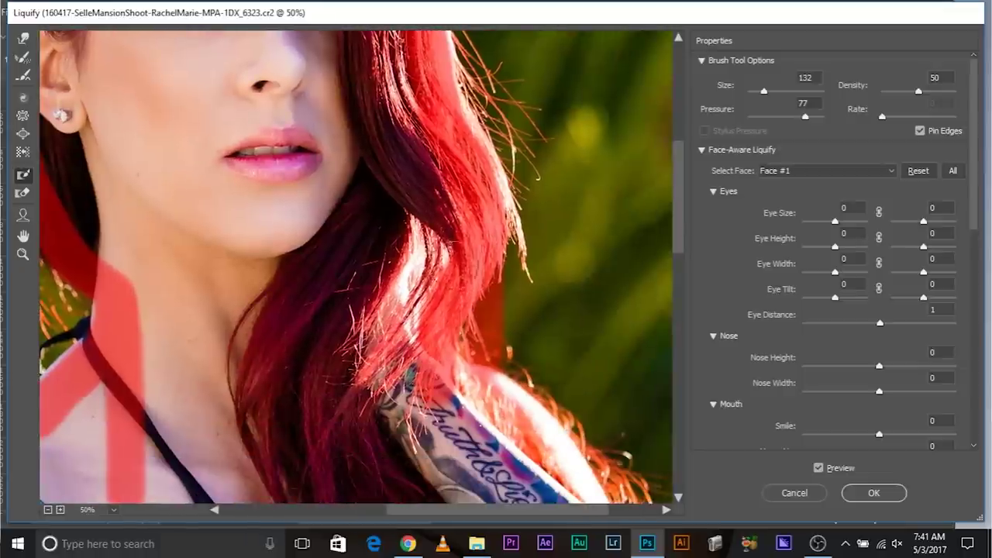
click(19, 195)
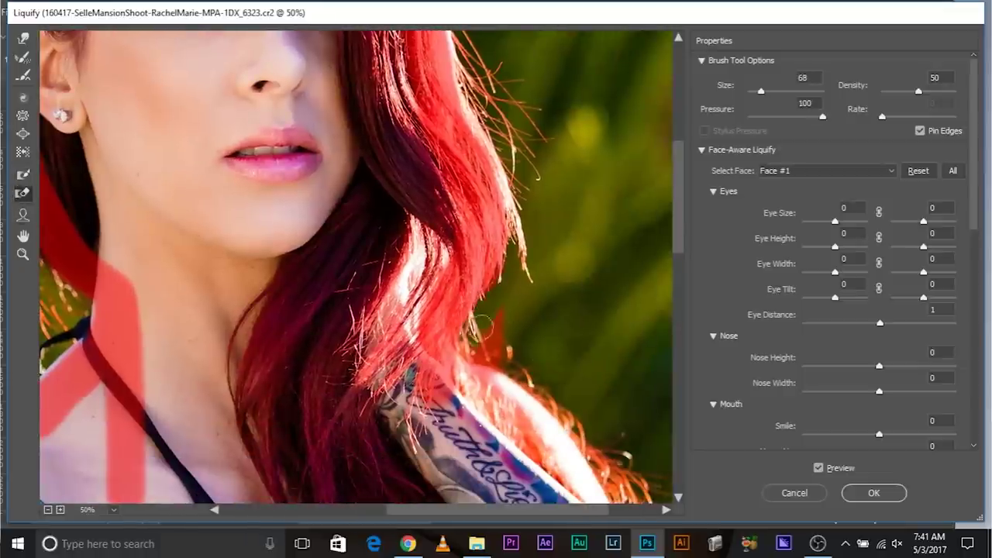
drag(411, 182, 514, 350)
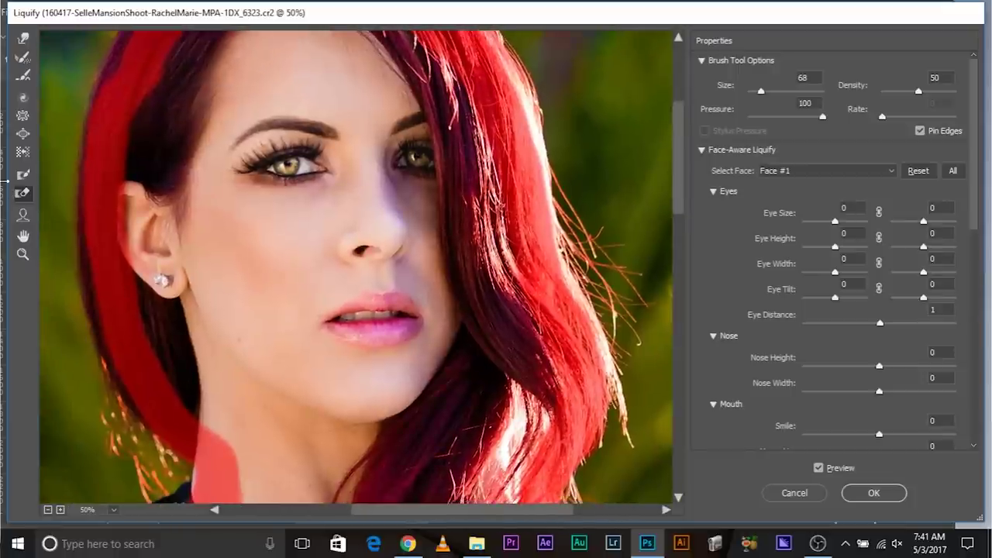
Freeze the remaining inner hair, forehead, ear and cheek edge using the Freeze Mask tool enlarged to brush size 228
click(21, 175)
drag(306, 175, 316, 340)
alt+right_click(359, 218)
drag(300, 159, 410, 195)
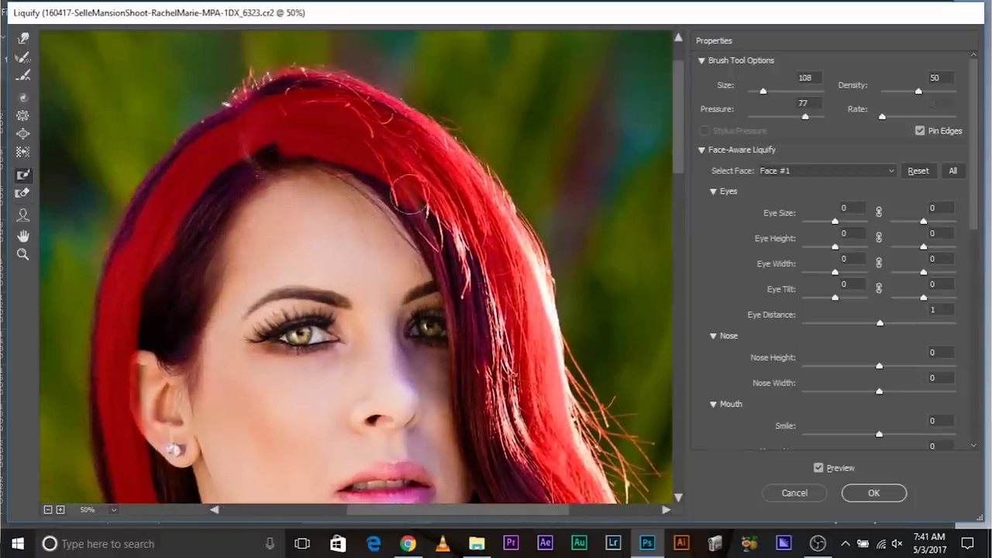
key(bracketright)
key(bracketright)
key(bracketright)
key(bracketright)
key(bracketright)
mouse_move(321, 200)
mouse_down()
mouse_move(263, 184)
mouse_move(281, 162)
mouse_move(201, 226)
mouse_move(180, 309)
mouse_move(366, 194)
mouse_move(350, 173)
mouse_move(446, 288)
mouse_move(465, 340)
mouse_move(326, 34)
mouse_move(354, 148)
mouse_up()
drag(159, 181, 341, 146)
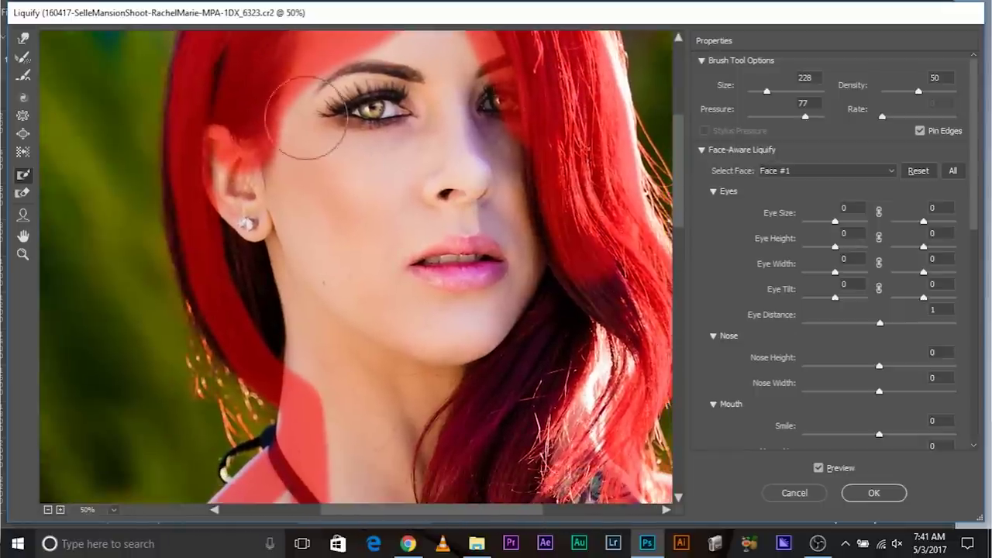
scroll(240, 155, up, 1)
mouse_move(240, 266)
mouse_down()
mouse_move(281, 399)
mouse_move(310, 211)
mouse_up()
drag(307, 118, 346, 397)
Push the flyaway strands along the long side in toward the hair using the Forward Warp tool at brush sizes 506 to 630
click(24, 39)
drag(290, 107, 209, 108)
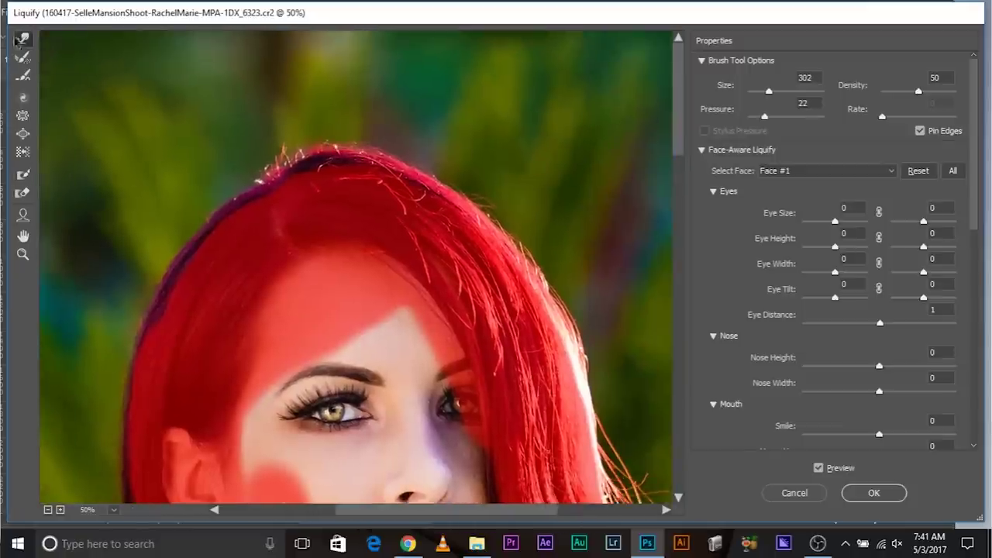
drag(454, 170, 306, 96)
drag(509, 361, 434, 154)
key(bracketright)
key(bracketright)
key(bracketright)
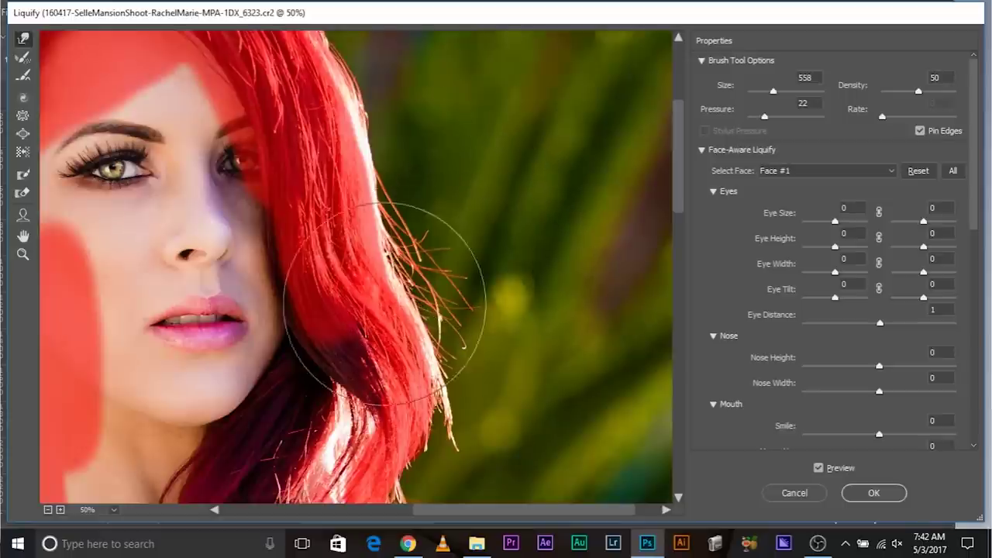
drag(419, 254, 448, 262)
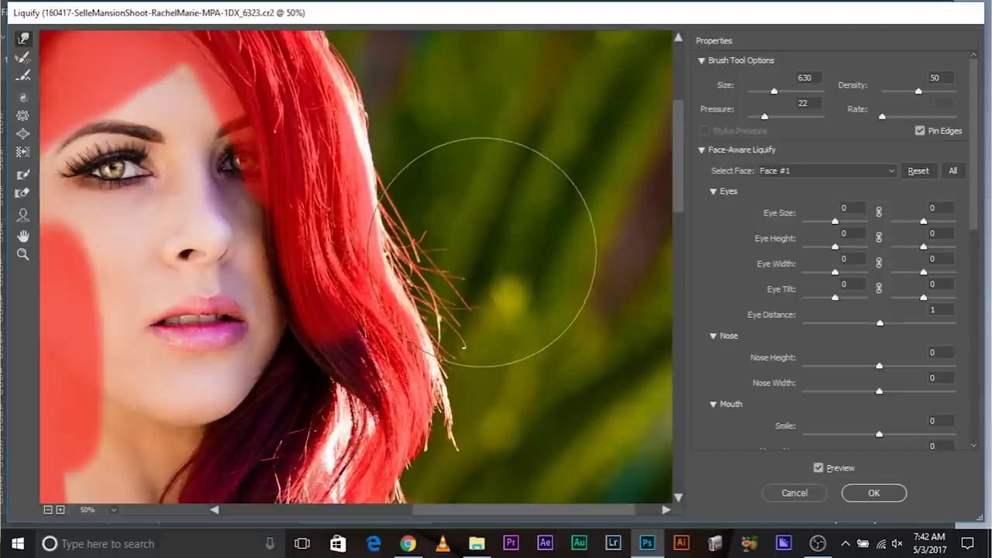
drag(496, 278, 464, 278)
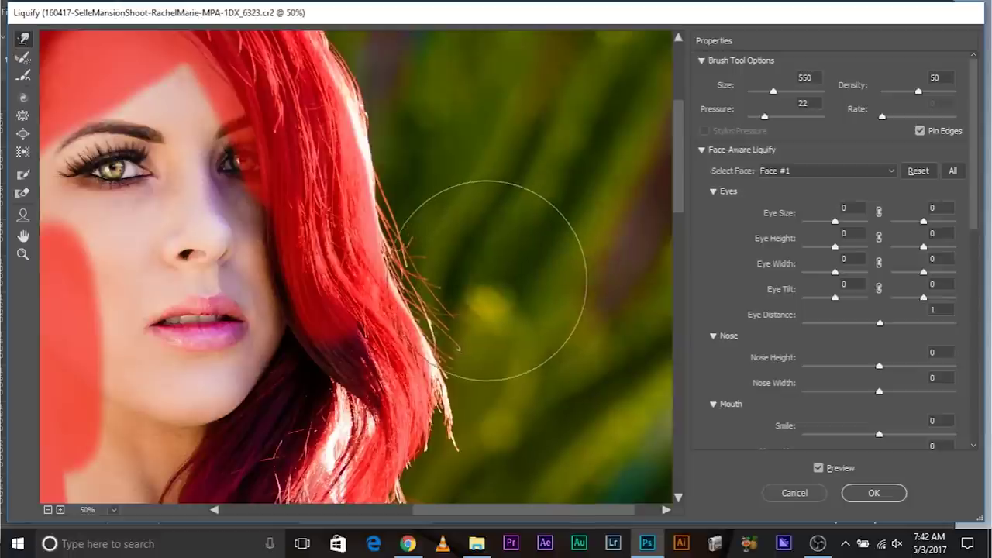
click(446, 192)
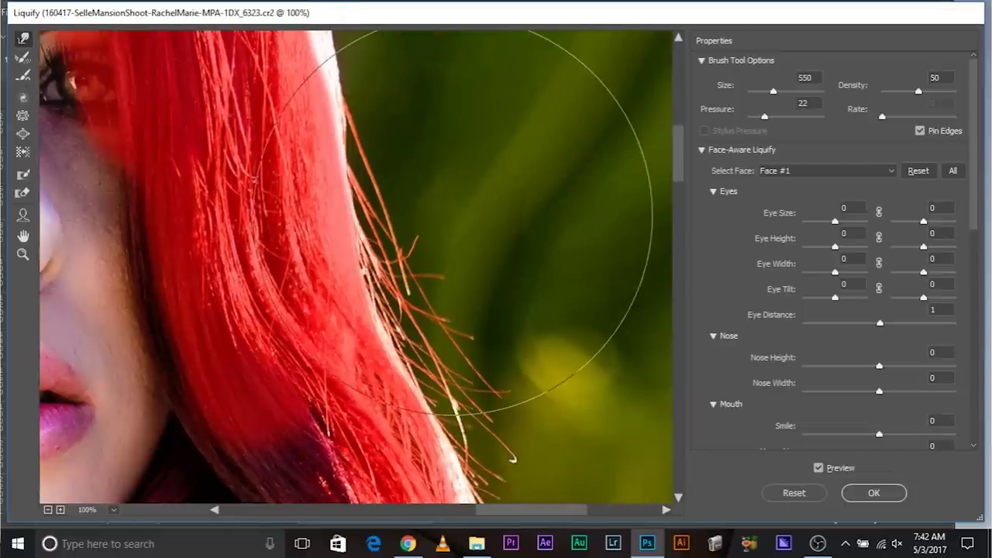
mouse_move(453, 216)
mouse_down()
mouse_move(425, 206)
mouse_move(423, 186)
mouse_move(429, 200)
mouse_up()
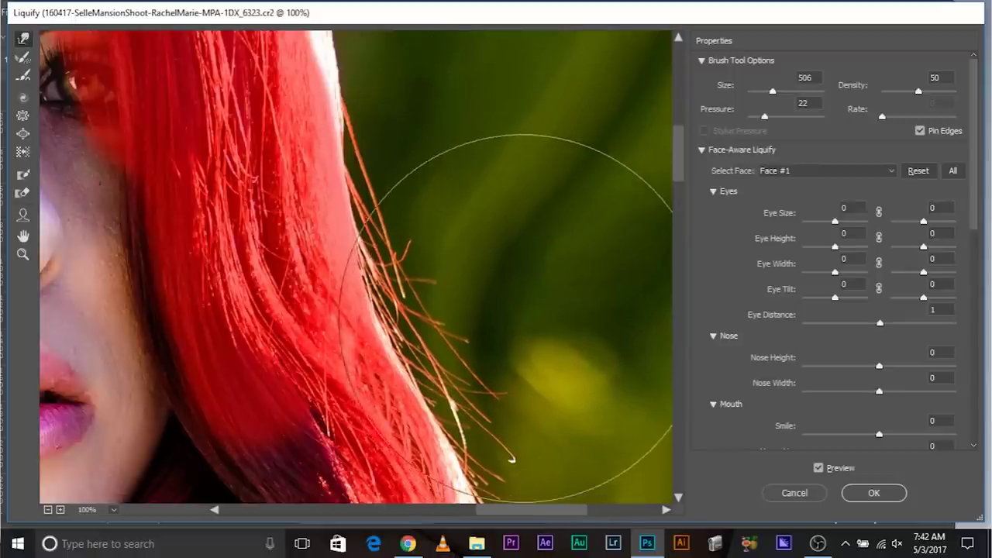
Tuck in the loose hairs along the upper outline of the long side with the Forward Warp brush reduced to 202 and 140
scroll(423, 222, down, 4)
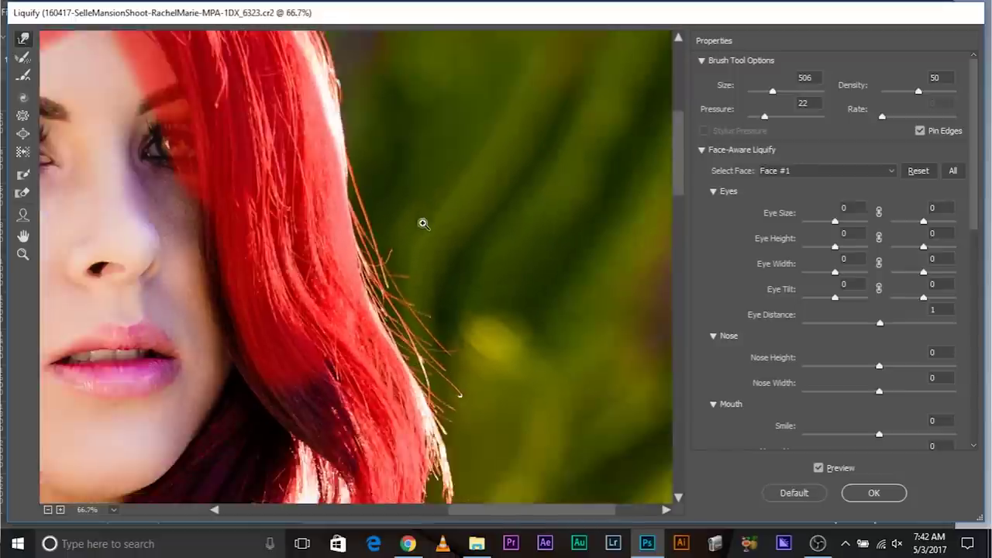
scroll(423, 223, down, 5)
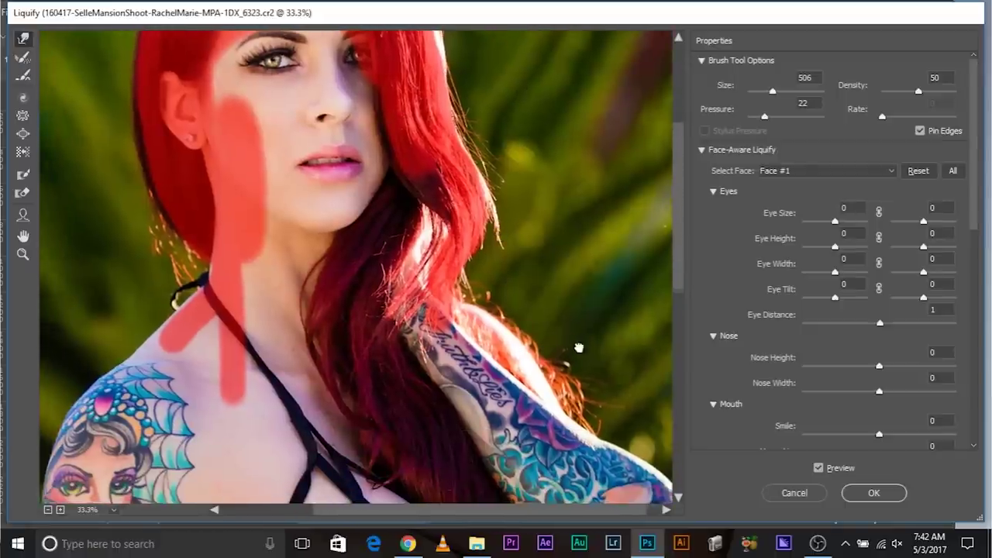
drag(345, 224, 464, 299)
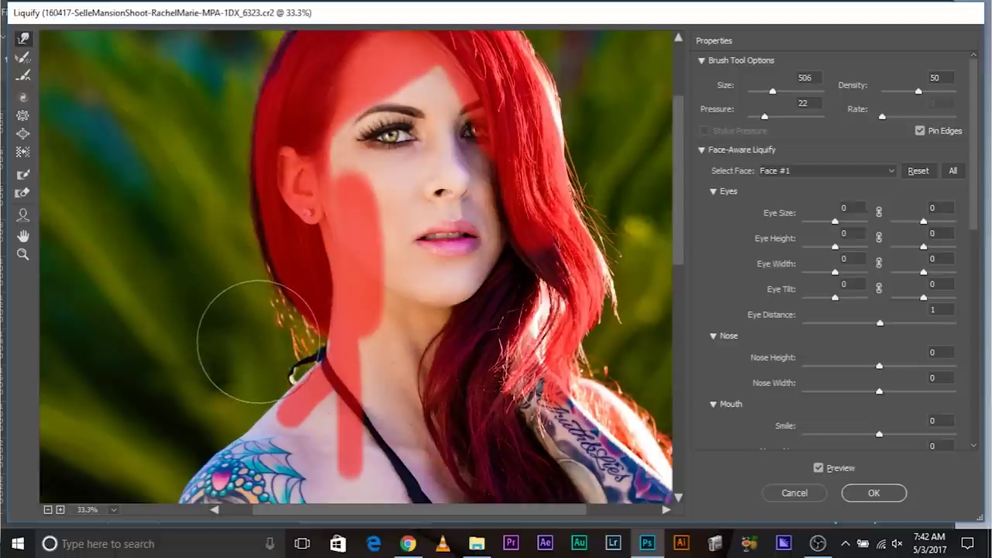
scroll(271, 381, up, 5)
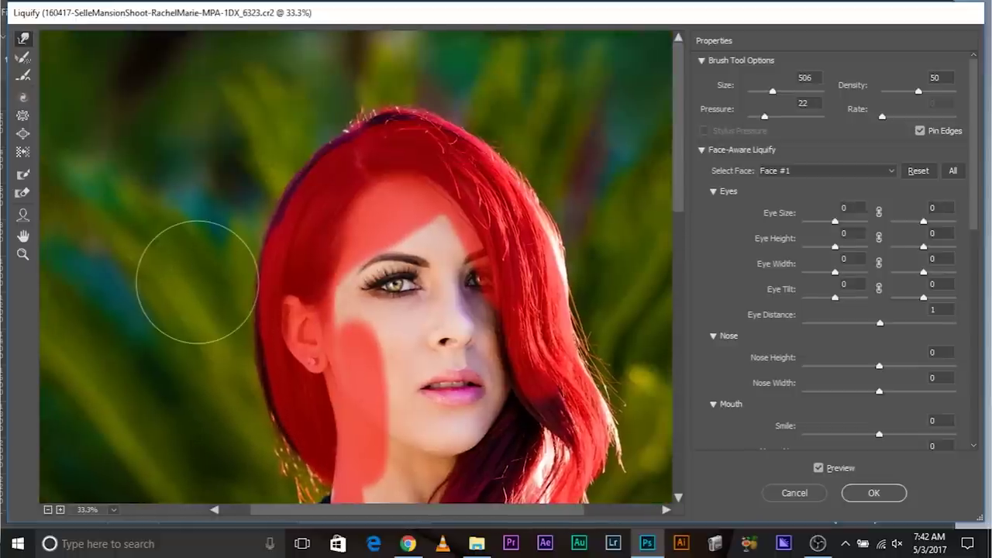
key(ctrl+plus)
key(ctrl+plus)
drag(373, 236, 32, 389)
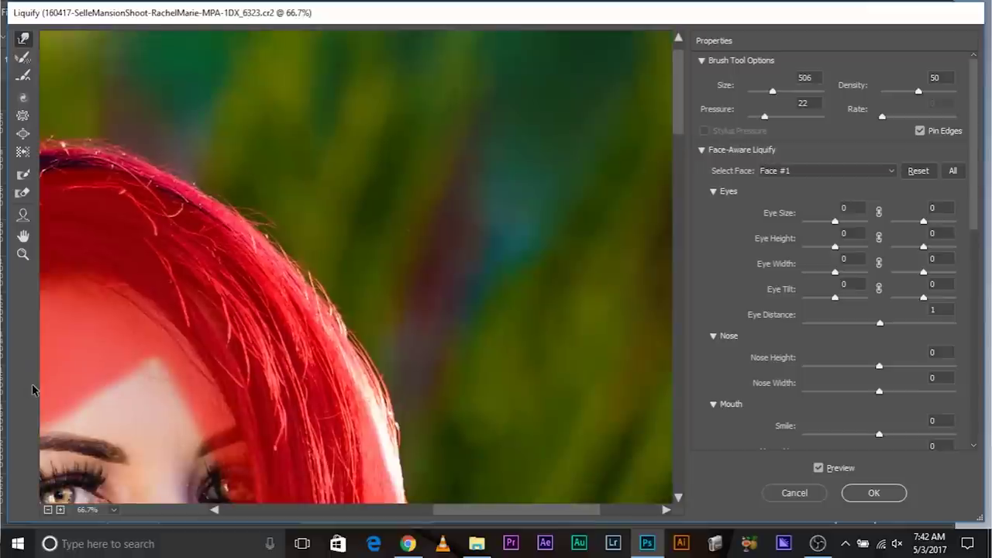
key(ctrl+plus)
mouse_move(382, 306)
mouse_down()
mouse_move(429, 248)
mouse_move(436, 203)
mouse_up()
mouse_move(459, 298)
mouse_down()
mouse_move(296, 276)
mouse_move(442, 280)
mouse_up()
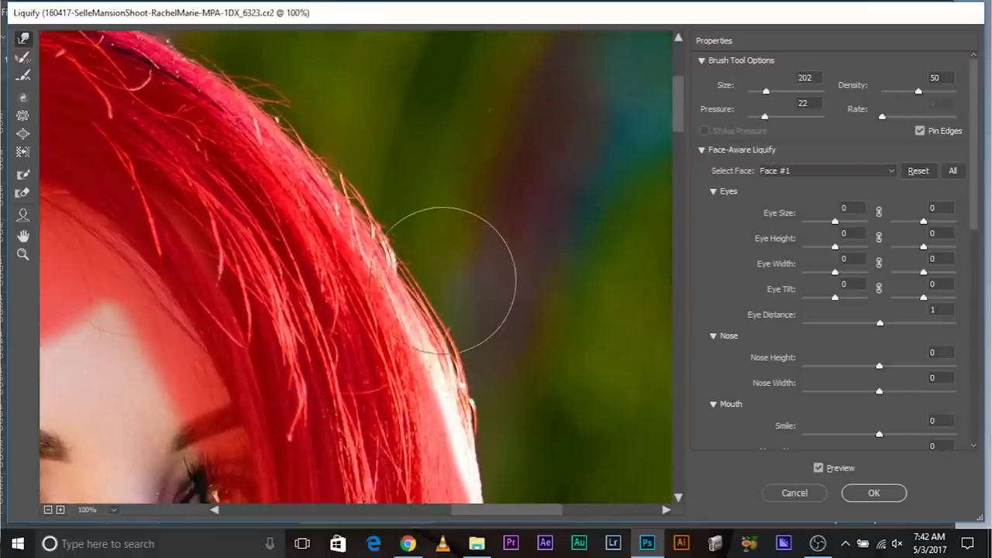
mouse_move(488, 350)
mouse_down()
mouse_move(479, 380)
mouse_move(462, 380)
mouse_up()
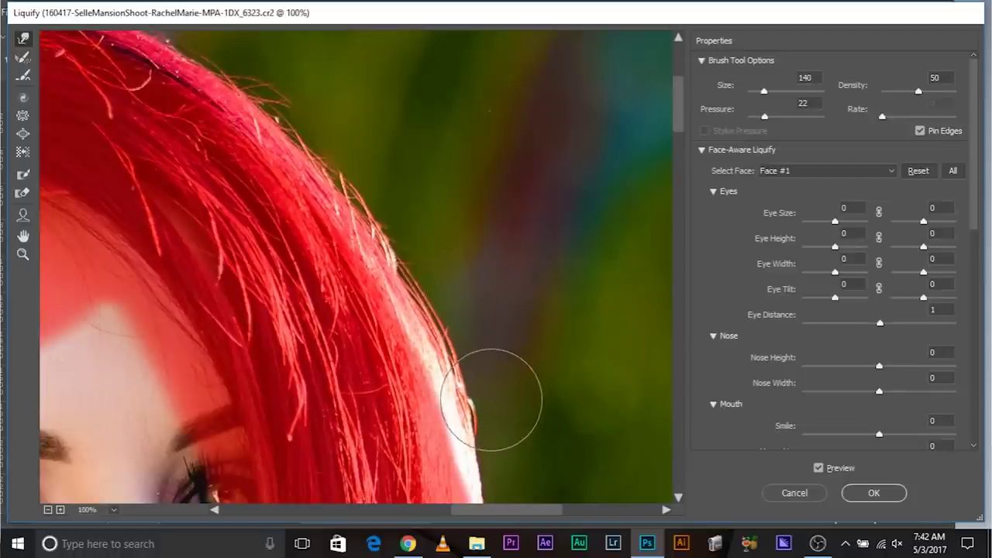
Tuck in the flyaway hairs over the crown and upper outline with the Forward Warp brush at sizes 140 and 96
drag(375, 184, 438, 252)
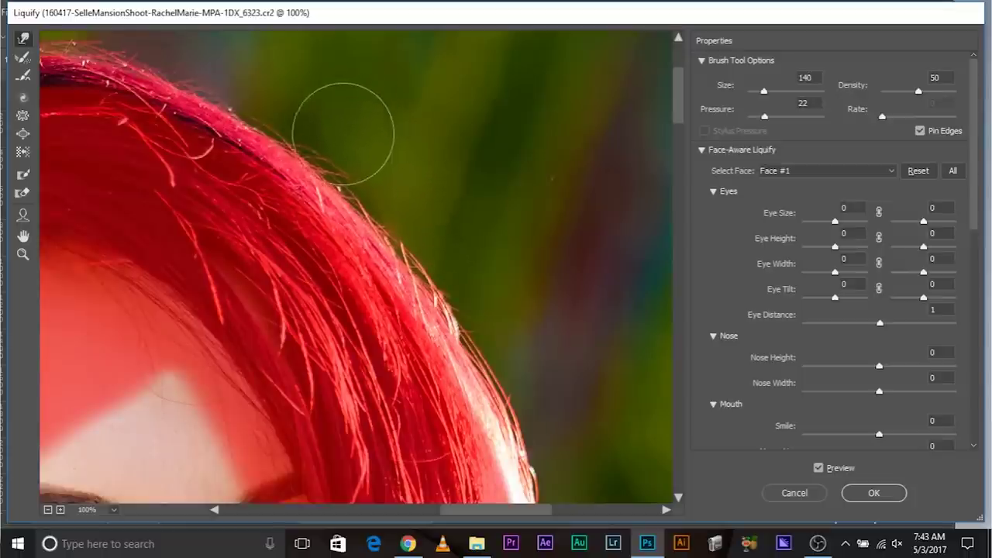
drag(302, 86, 468, 200)
drag(293, 122, 329, 134)
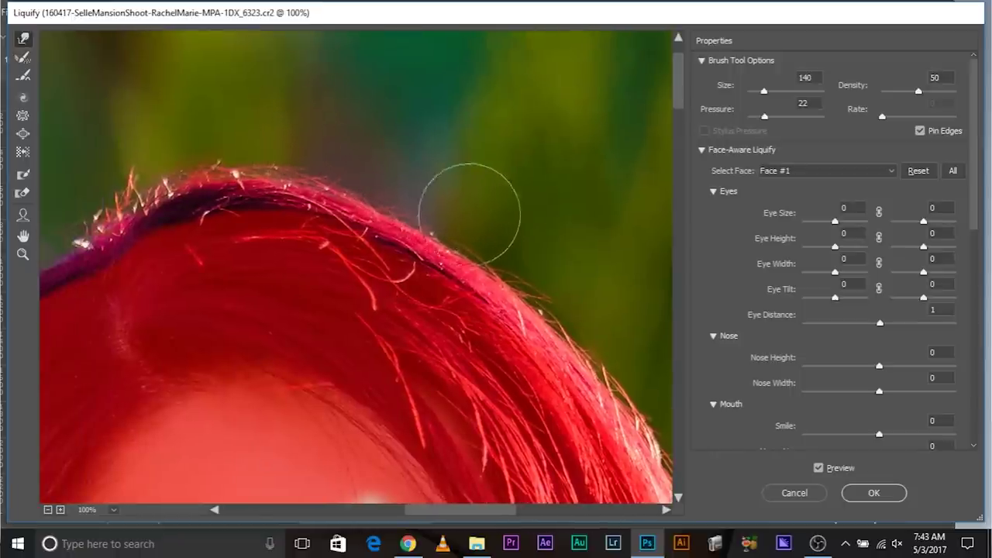
scroll(372, 250, left, 3)
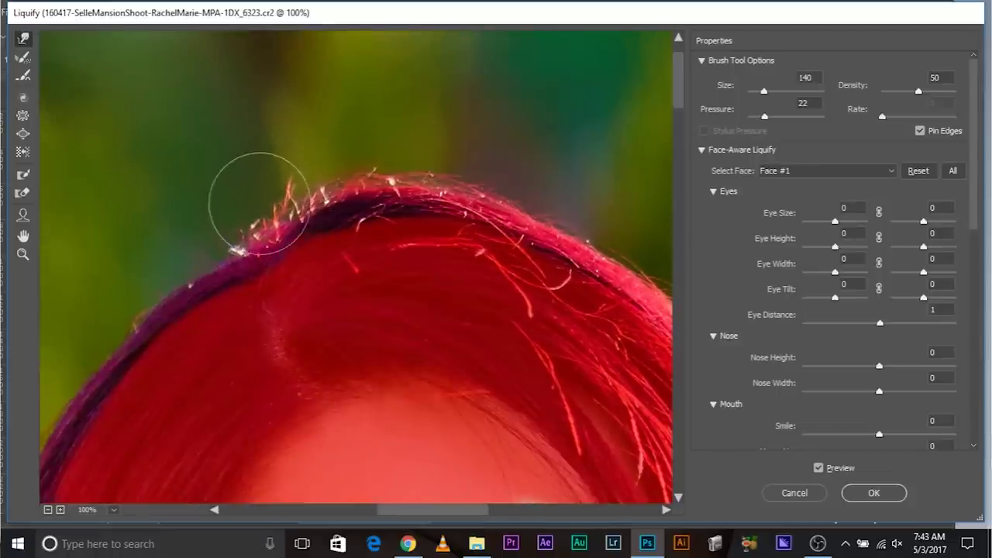
mouse_move(262, 176)
mouse_down()
mouse_move(279, 188)
mouse_move(308, 183)
mouse_up()
alt+right_click(284, 175)
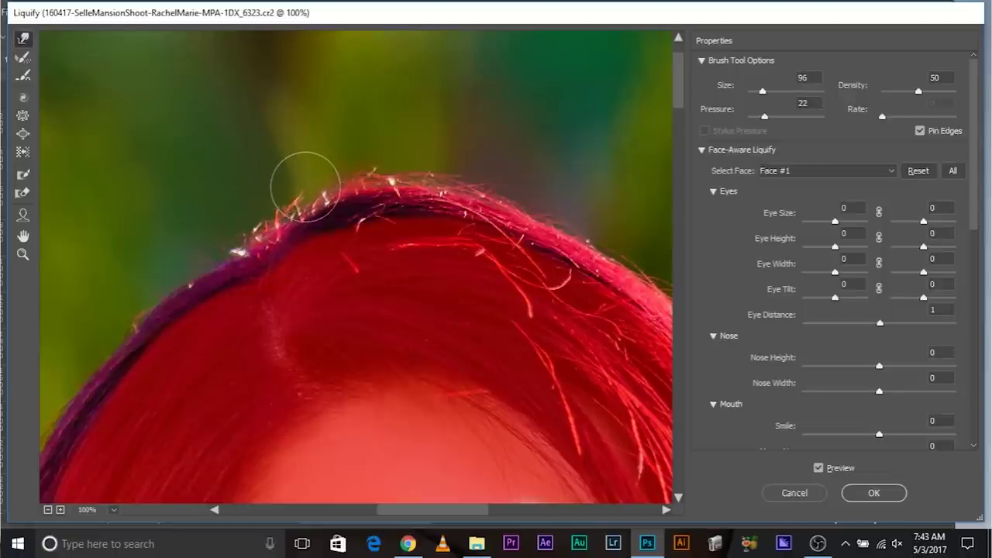
Push in the loose hairs along the tucked side, past the ear to the neck strap, with Forward Warp brush sizes 96 and 166
drag(301, 241, 502, 64)
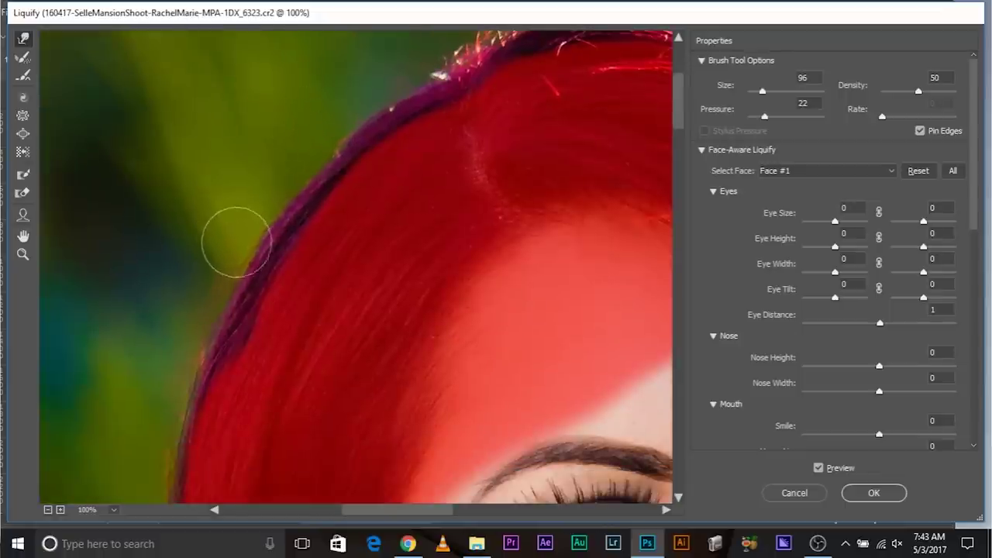
drag(244, 292, 303, 98)
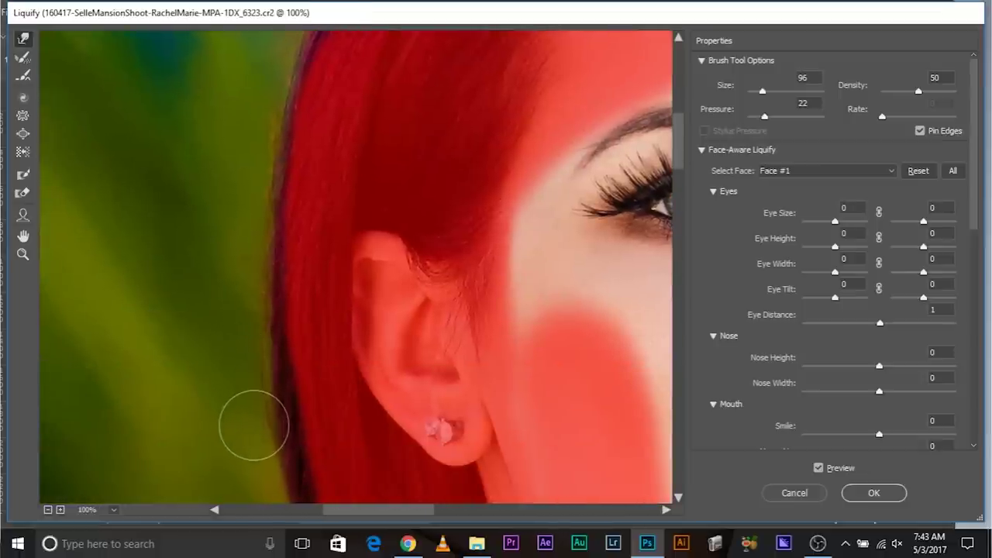
mouse_move(286, 395)
mouse_down()
mouse_move(262, 299)
mouse_move(233, 355)
mouse_move(220, 289)
mouse_move(289, 309)
mouse_up()
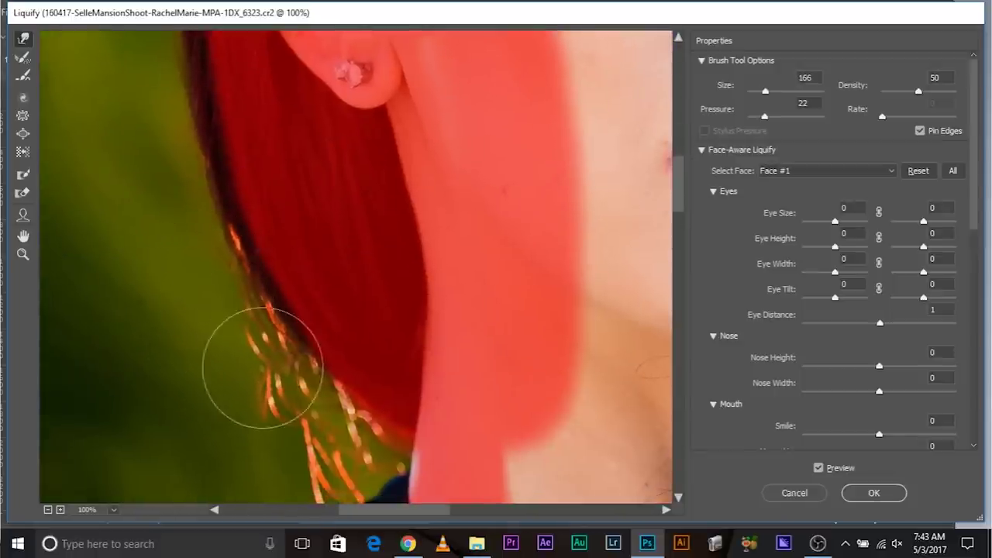
drag(271, 489, 251, 390)
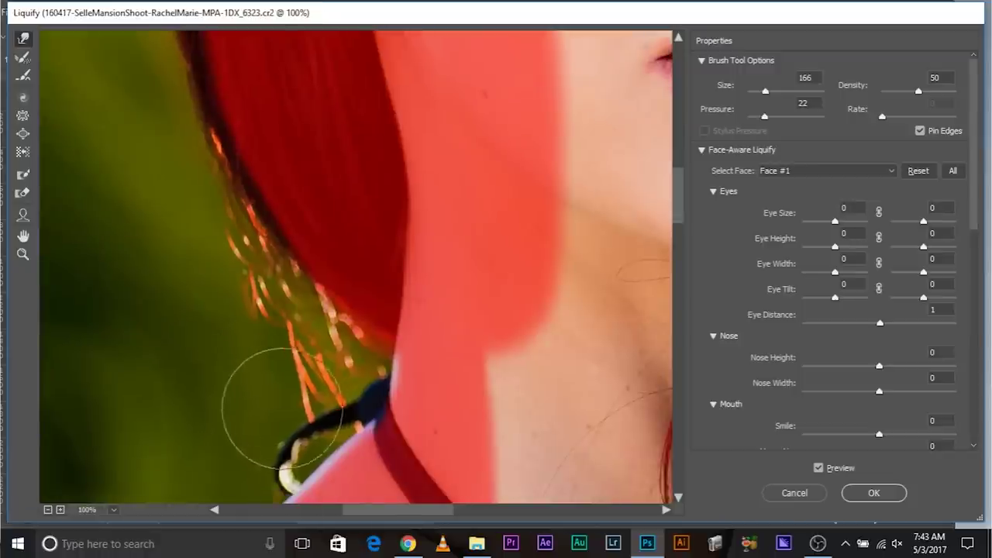
drag(210, 303, 127, 370)
Bend the loose strand tip on the outer curl of the long side inward with the Forward Warp brush reduced from 166 to 102
key(ctrl+minus)
key(ctrl+minus)
key(ctrl+minus)
key(ctrl+minus)
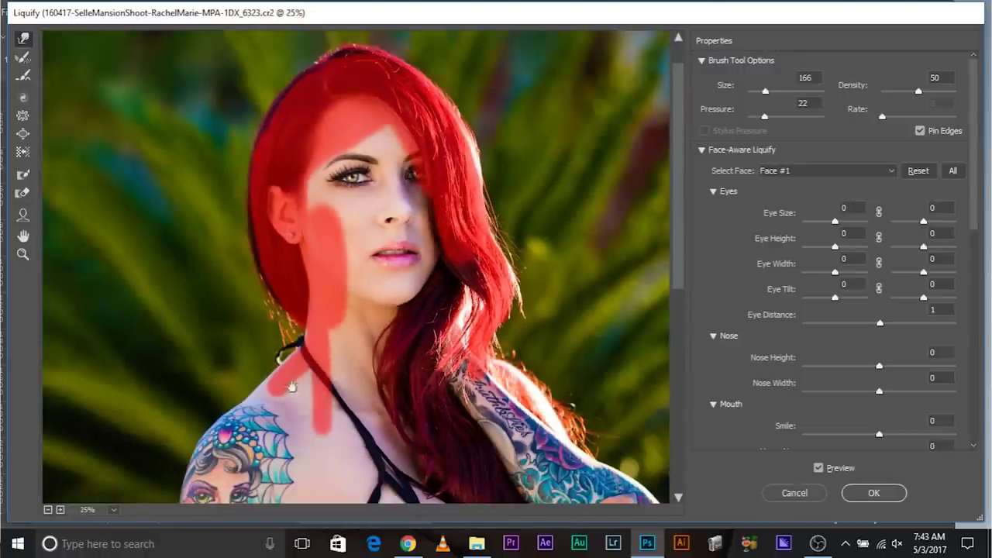
drag(435, 335, 418, 354)
key(ctrl+plus)
key(ctrl+plus)
key(ctrl+plus)
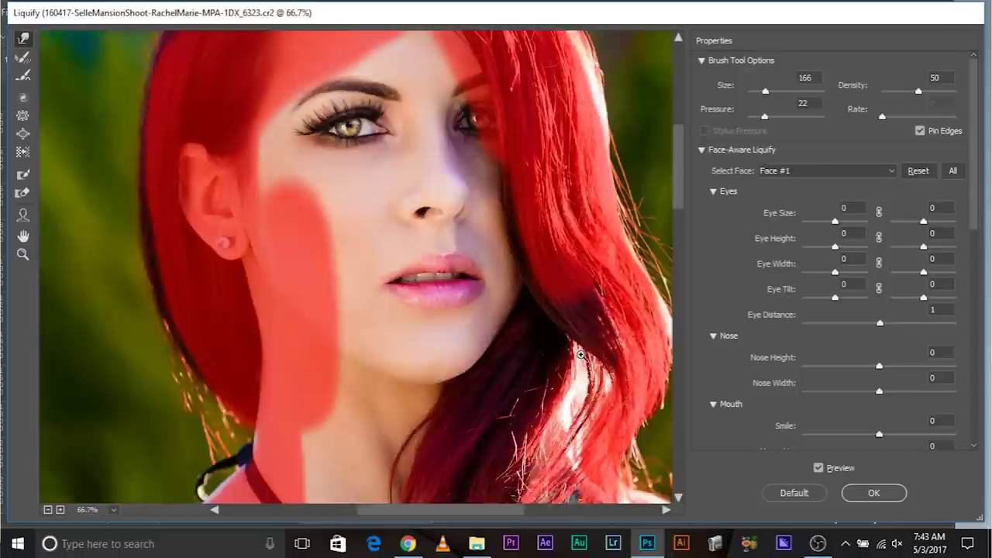
drag(565, 390, 221, 336)
ctrl+click(221, 335)
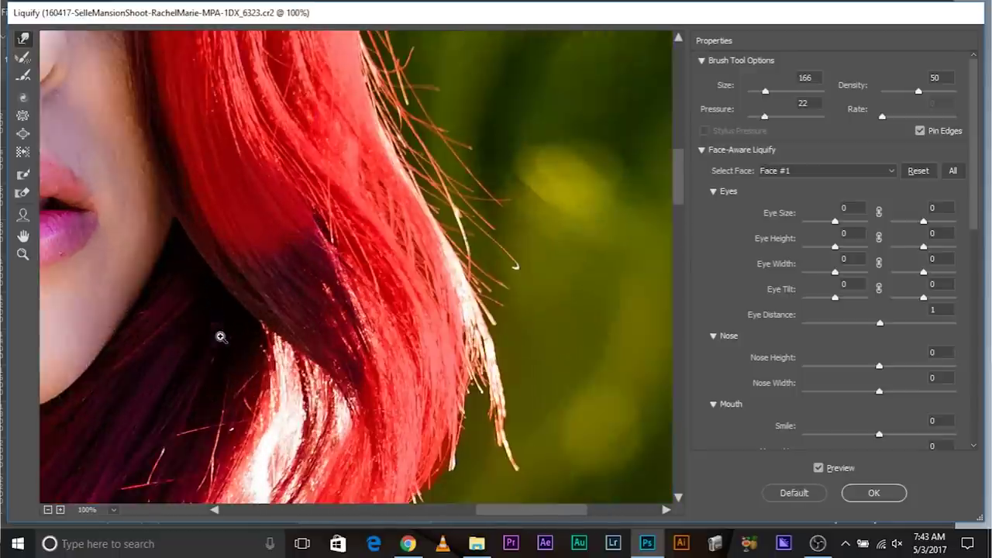
drag(424, 340, 380, 219)
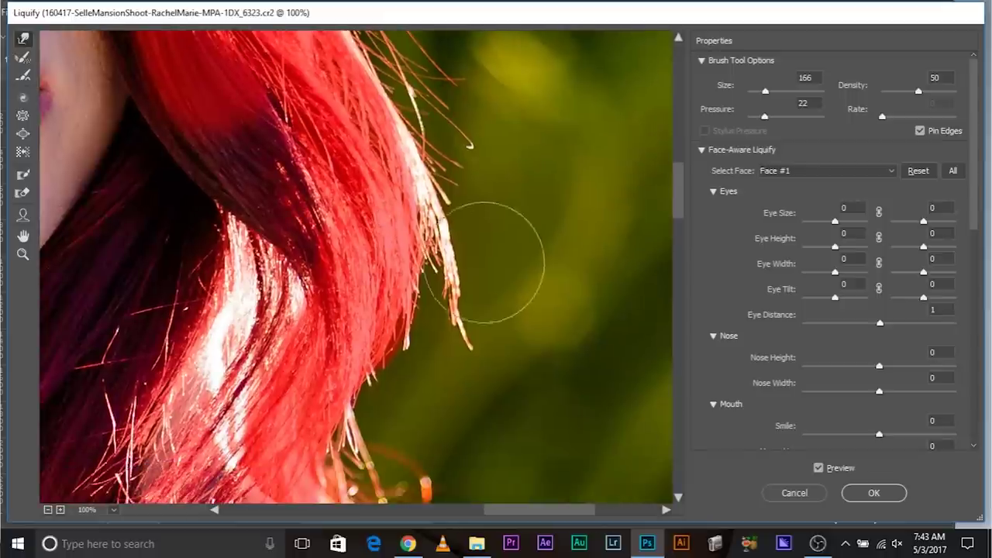
mouse_move(494, 346)
mouse_down()
mouse_move(471, 349)
mouse_move(472, 341)
mouse_move(562, 342)
mouse_move(457, 361)
mouse_move(419, 351)
mouse_move(457, 329)
mouse_move(476, 341)
mouse_move(454, 354)
mouse_move(428, 332)
mouse_move(309, 322)
mouse_up()
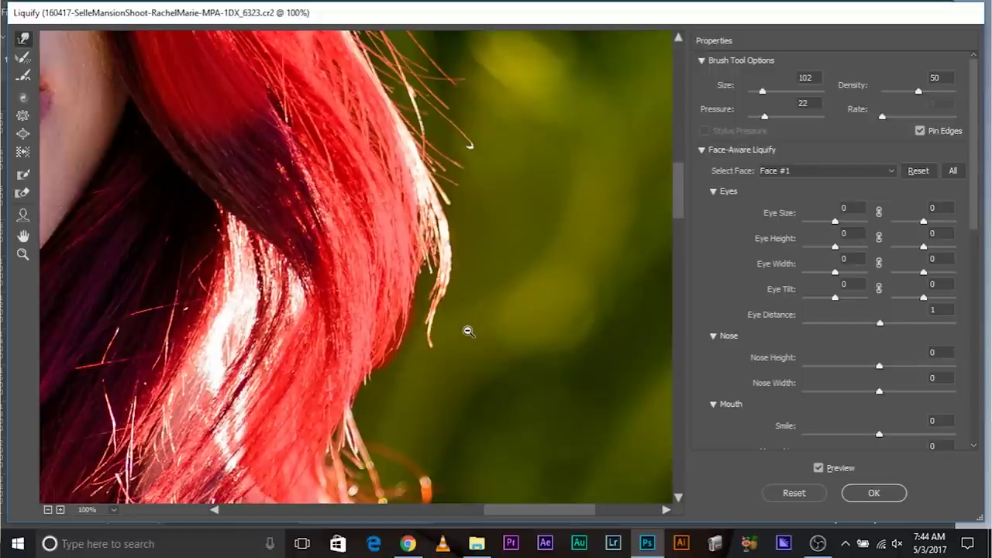
drag(434, 299, 445, 234)
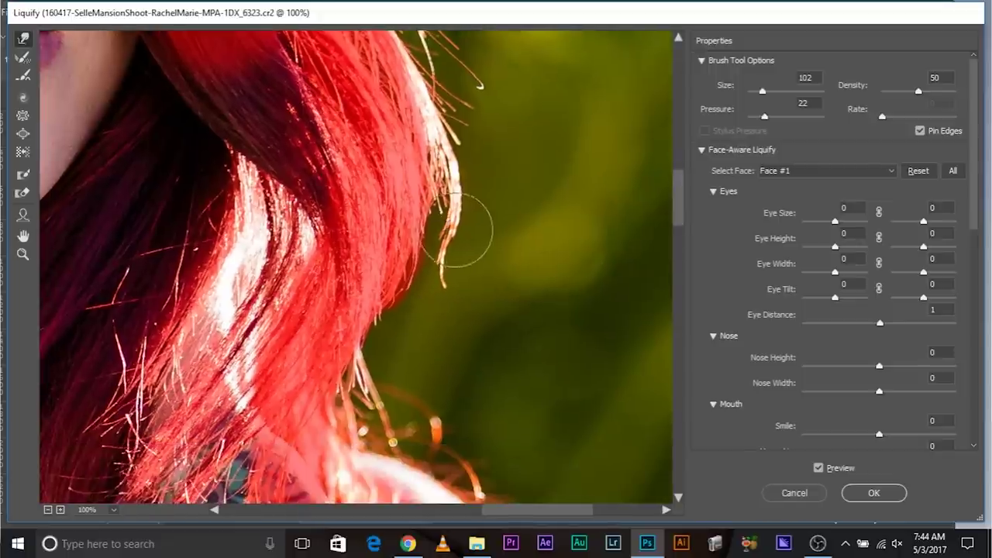
drag(378, 149, 447, 230)
Compare the whole portrait before and after warping using the Liquify preview, and apply the filter
scroll(448, 229, down, 6)
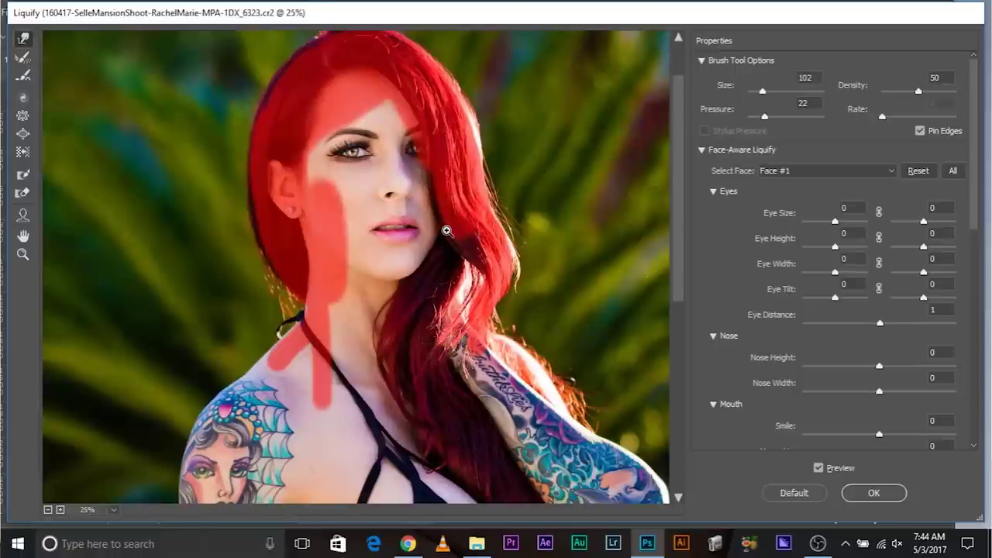
scroll(446, 230, up, 2)
scroll(403, 287, up, 3)
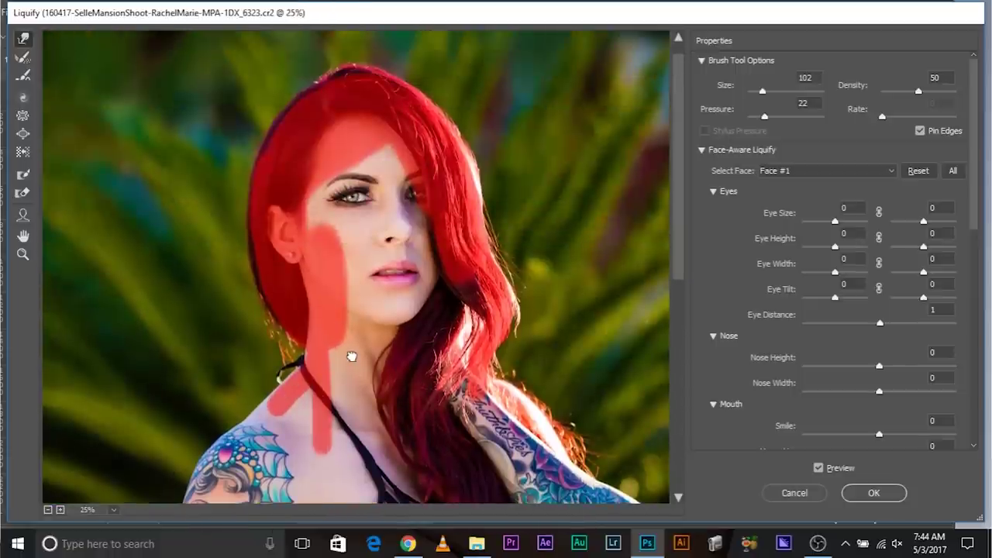
click(818, 468)
click(818, 468)
click(818, 467)
click(819, 467)
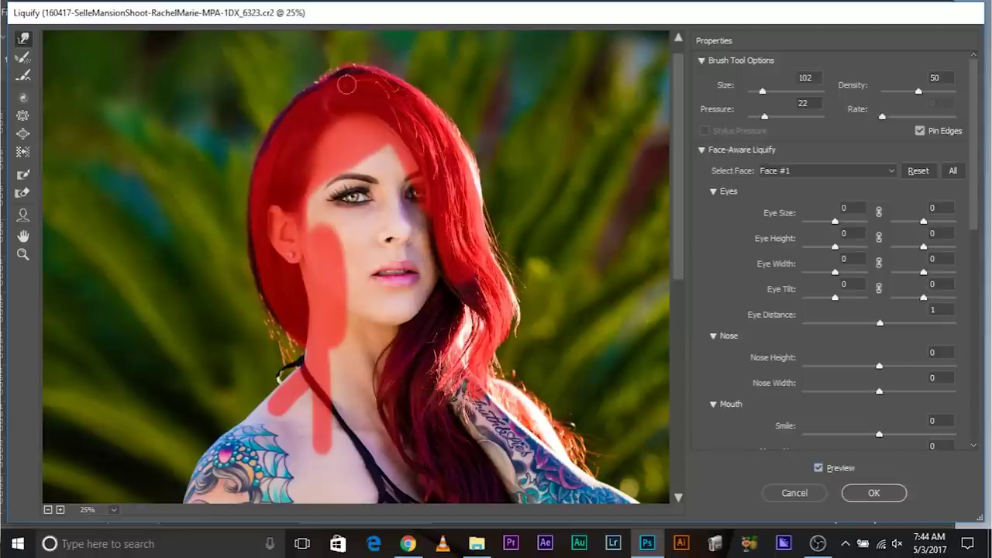
click(819, 468)
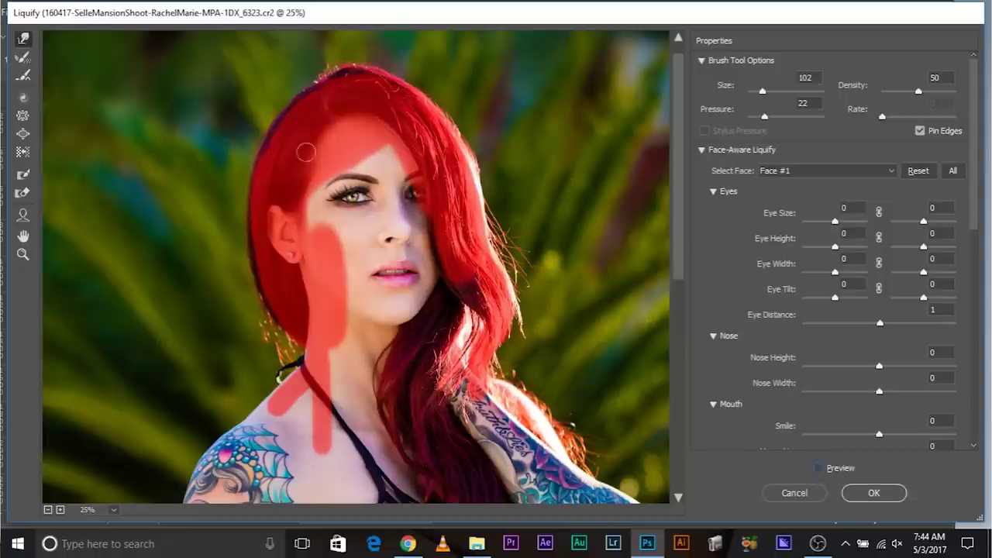
click(818, 469)
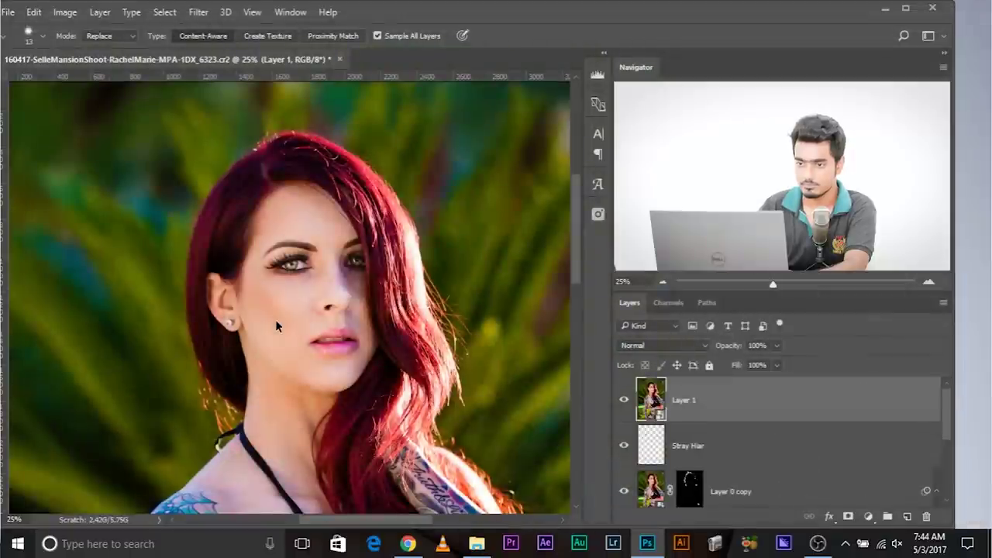
Toggle the visibility of Layer 1 to compare the hair outline with and without the Liquify result
drag(368, 341, 365, 321)
click(622, 400)
click(622, 400)
click(623, 399)
click(622, 400)
click(622, 400)
click(622, 400)
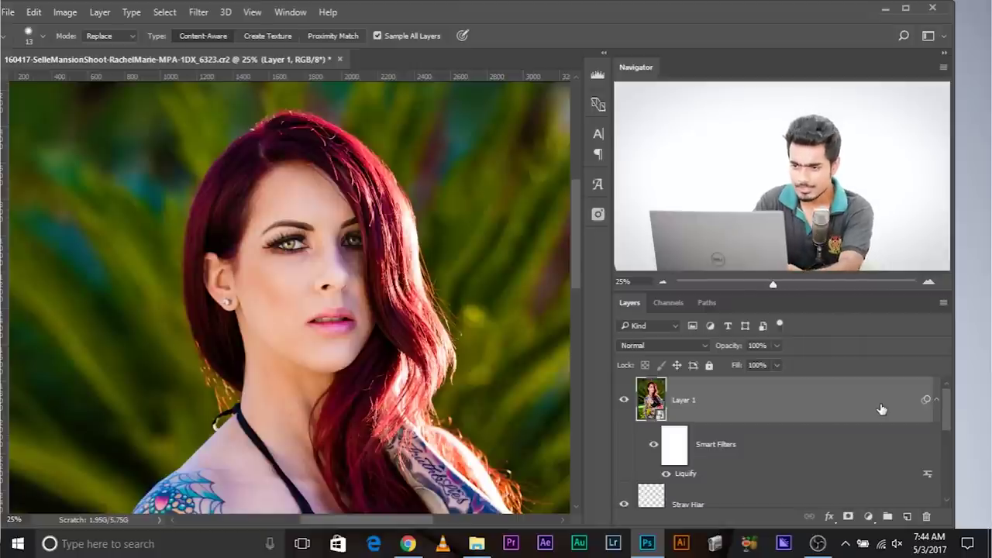
Add a new layer above Layer 1, stamp all visible content onto it, and maximize the program window
key(ctrl+plus)
key(ctrl+plus)
key(ctrl+plus)
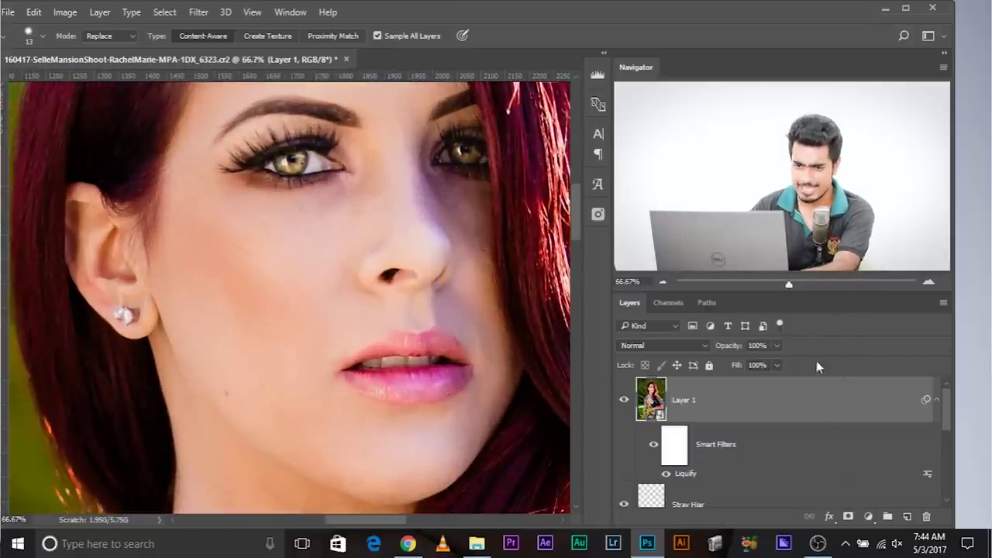
drag(378, 354, 493, 134)
drag(193, 319, 264, 323)
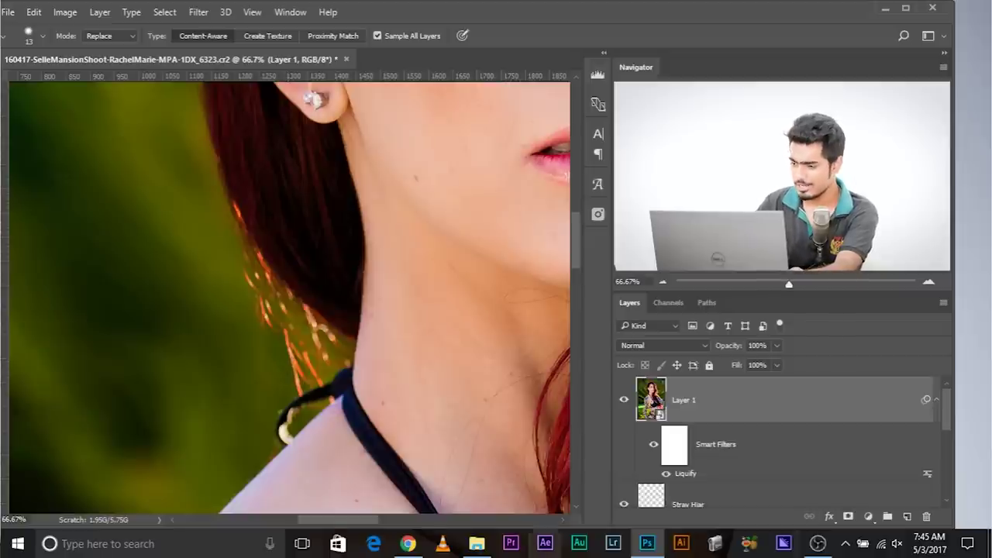
click(907, 517)
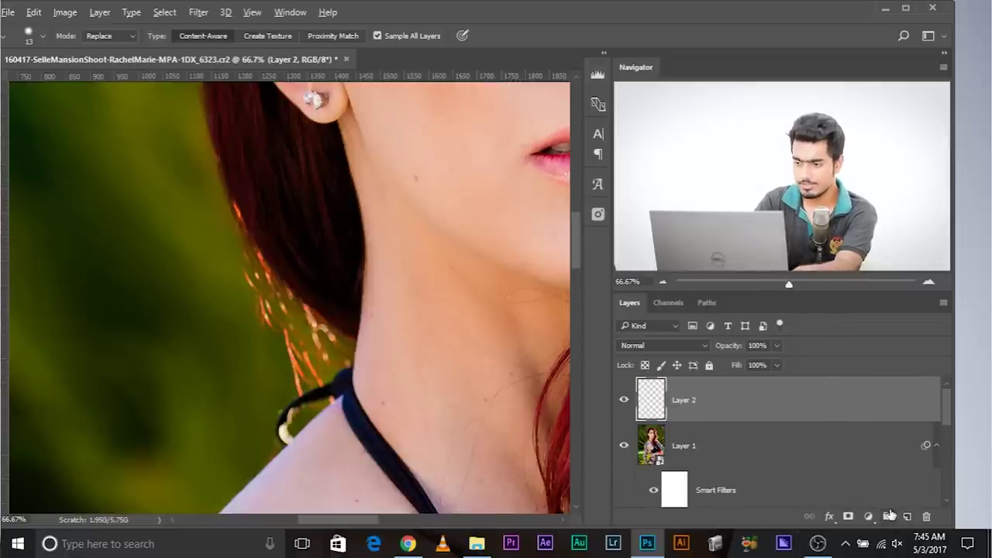
key(ctrl+shift+alt+e)
key(ctrl+plus)
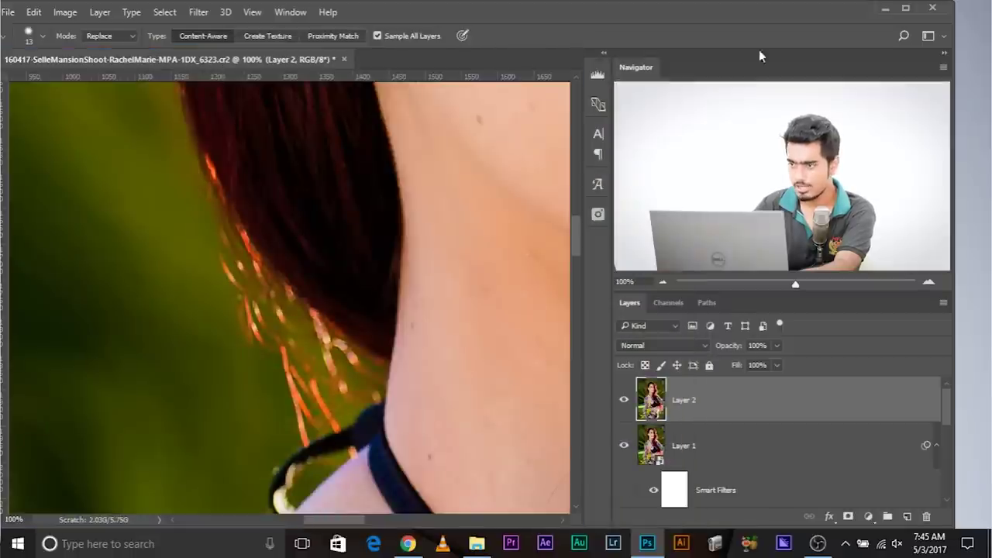
click(909, 8)
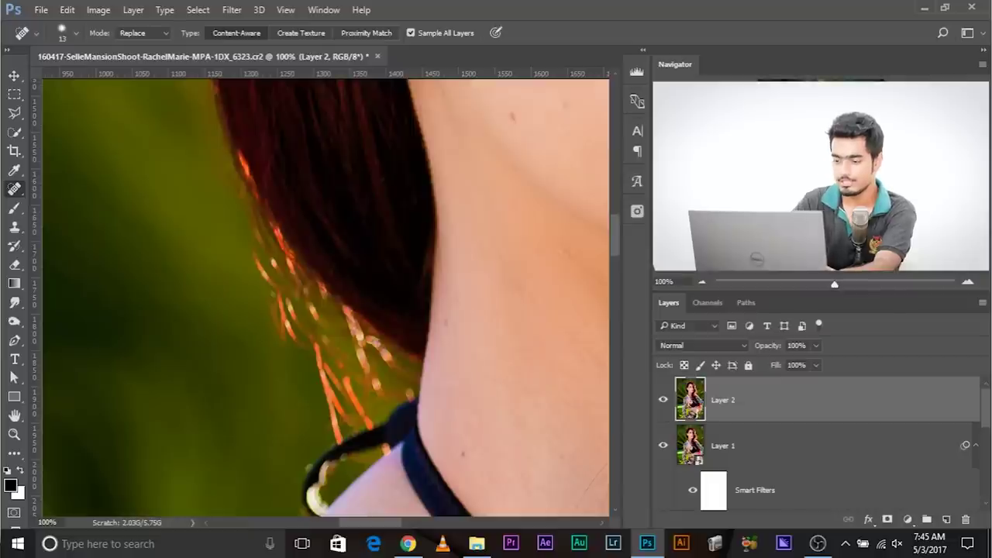
key(ctrl+plus)
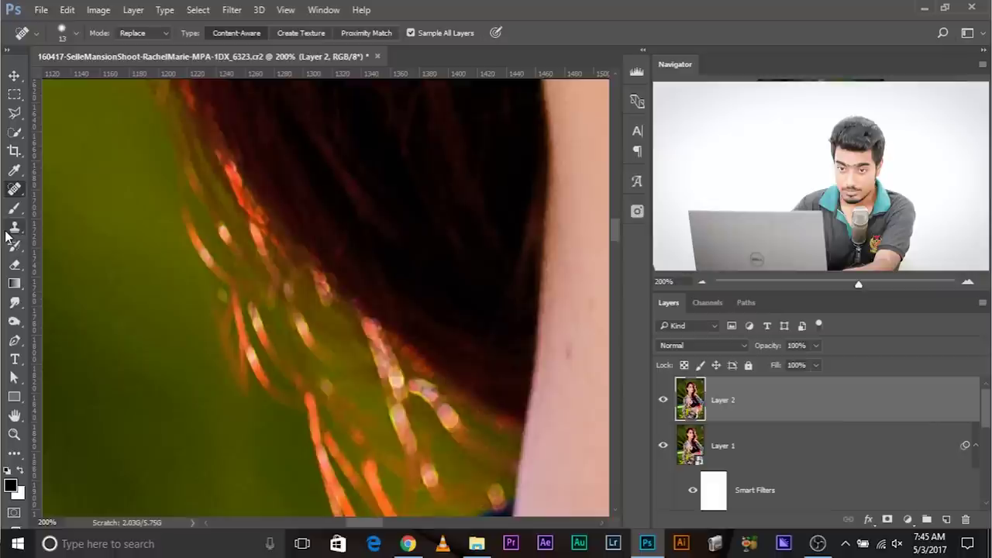
click(14, 227)
click(77, 226)
drag(222, 281, 311, 294)
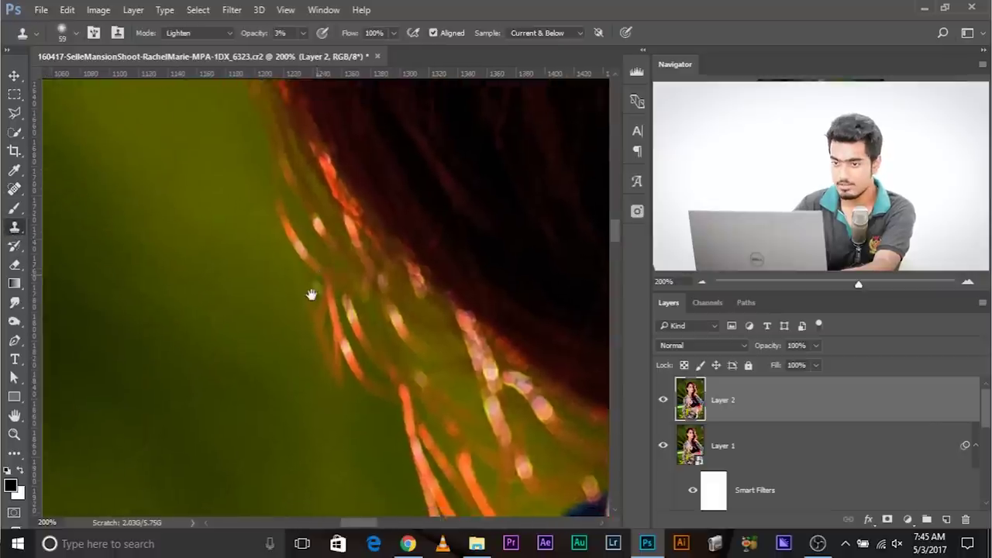
key(ctrl+minus)
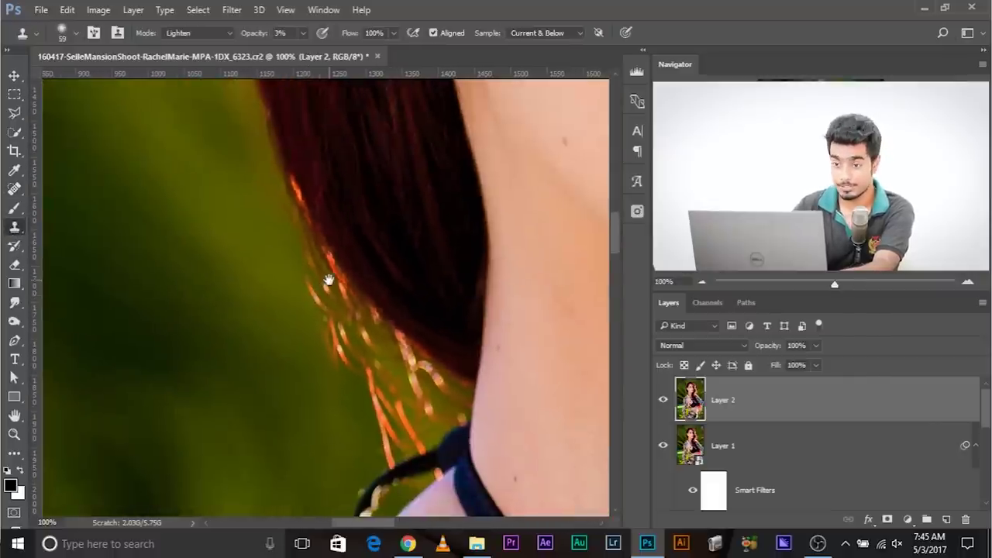
drag(329, 280, 340, 274)
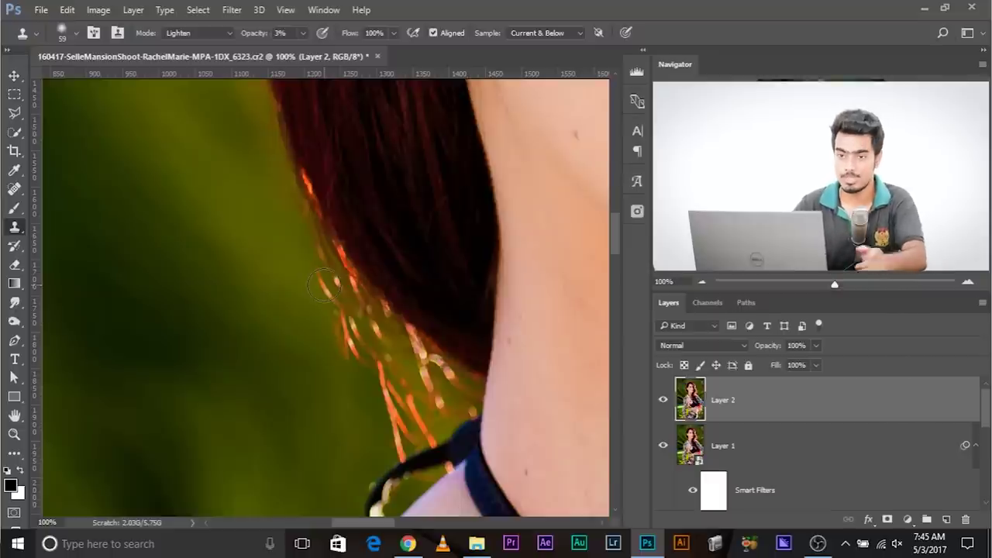
click(14, 228)
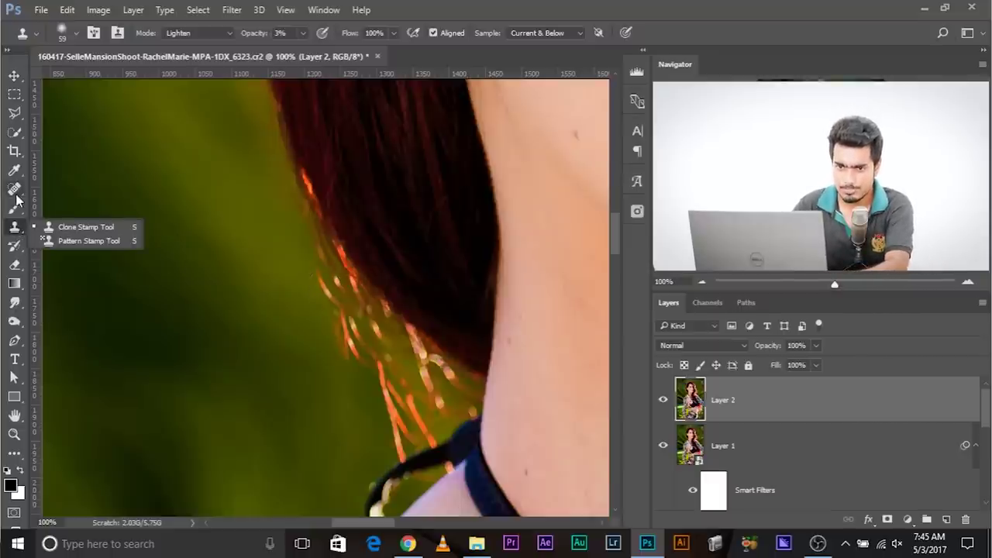
Try to patch the loose orange strands below the ear with clean green background using the Patch tool, and undo it
click(16, 194)
click(76, 217)
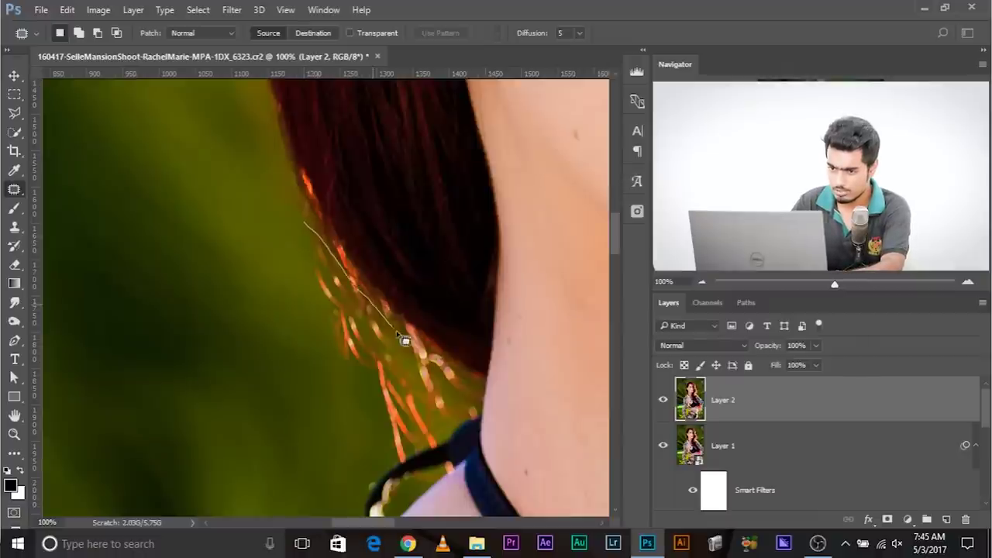
mouse_move(437, 416)
mouse_down()
mouse_move(266, 339)
mouse_move(291, 284)
mouse_up()
drag(301, 357, 129, 354)
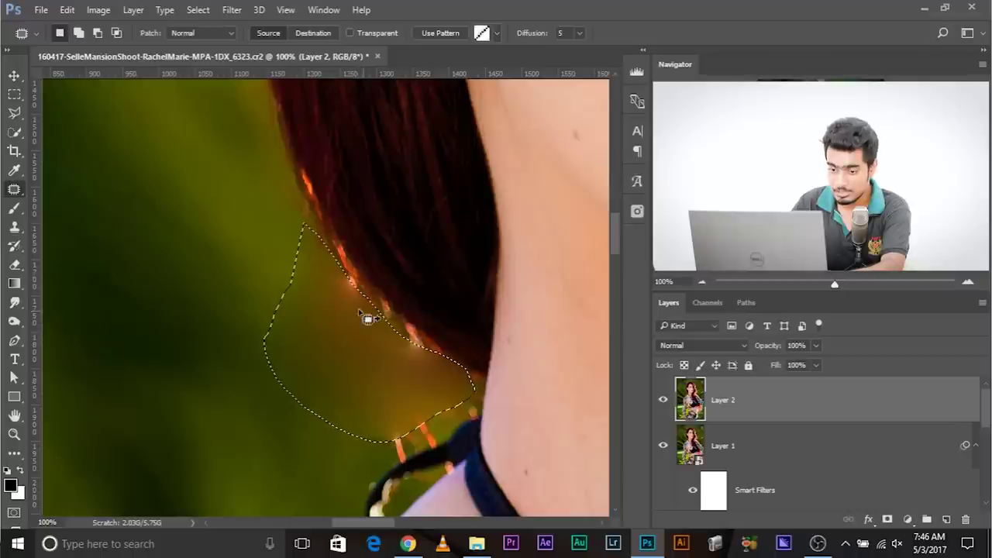
key(ctrl+d)
key(ctrl+alt+z)
key(ctrl+alt+z)
key(ctrl+d)
scroll(402, 375, down, 1)
scroll(402, 376, up, 1)
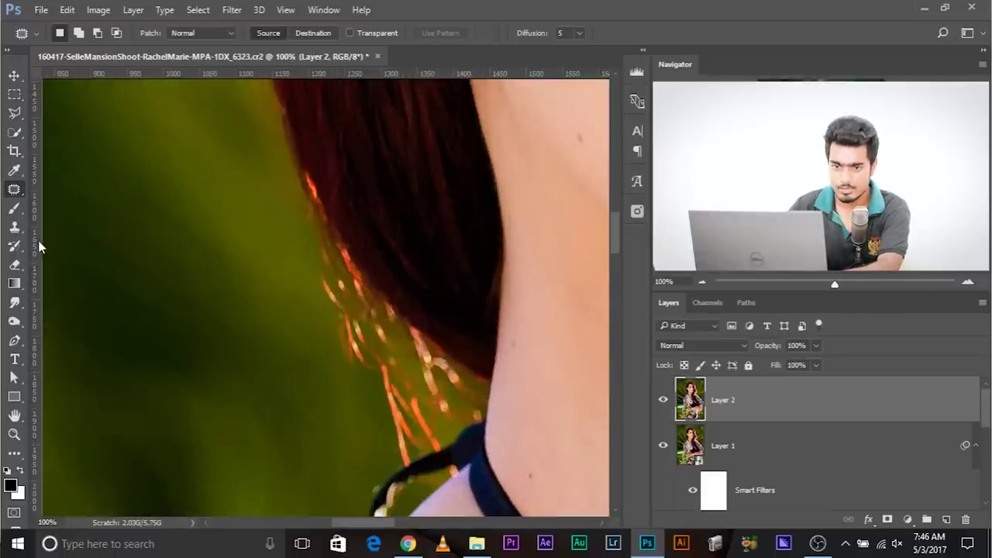
Set up the Clone Stamp tool with a soft 33 px brush in Normal mode at 100% opacity
click(14, 226)
drag(299, 289, 289, 291)
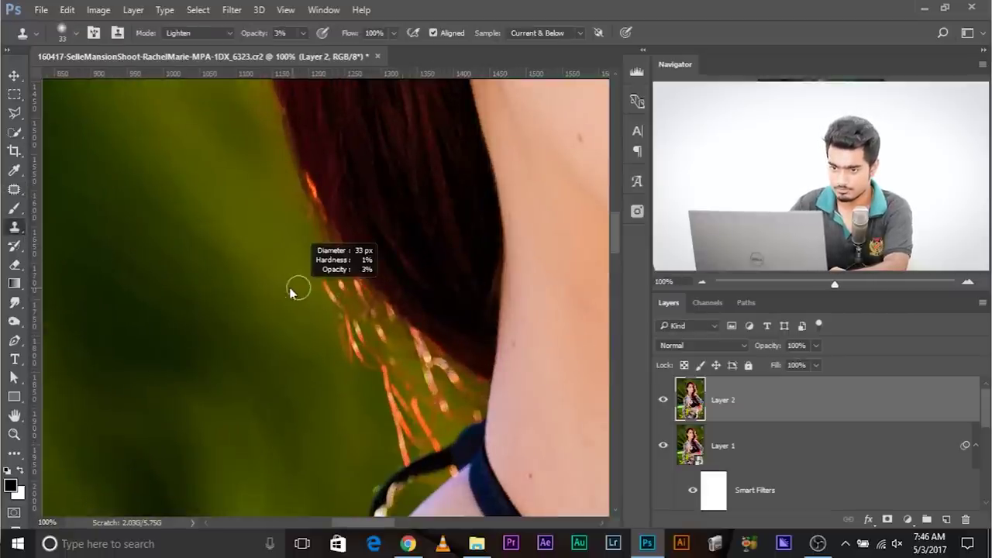
alt+click(291, 249)
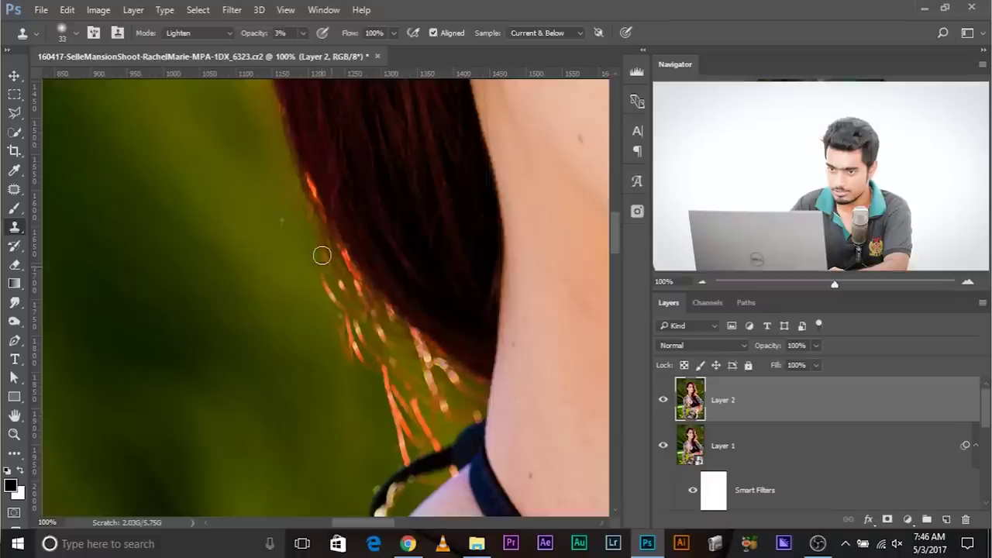
click(198, 32)
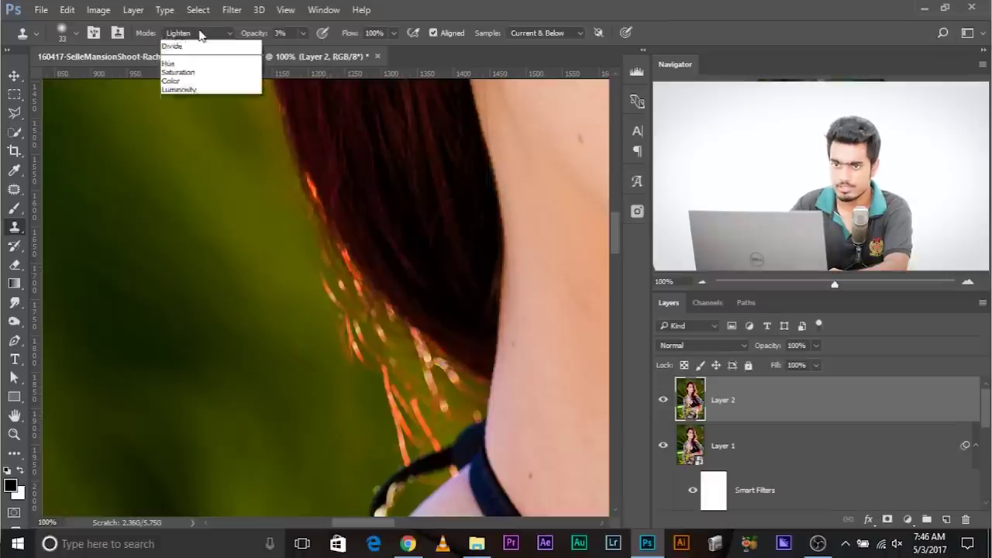
click(182, 43)
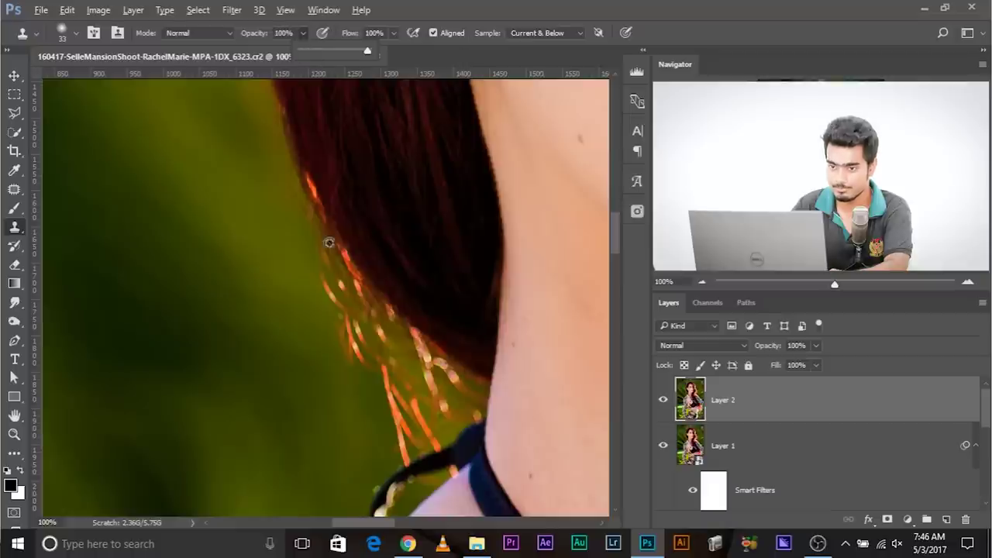
Clone clean green background into the gap between the hair's lower edge and the loose orange strands on Layer 2
alt+click(292, 266)
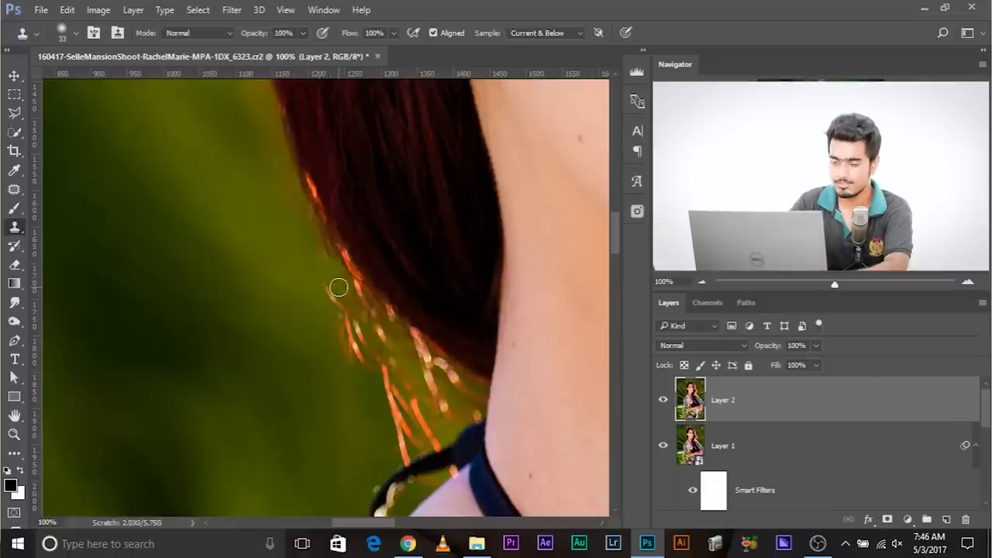
key(ctrl+plus)
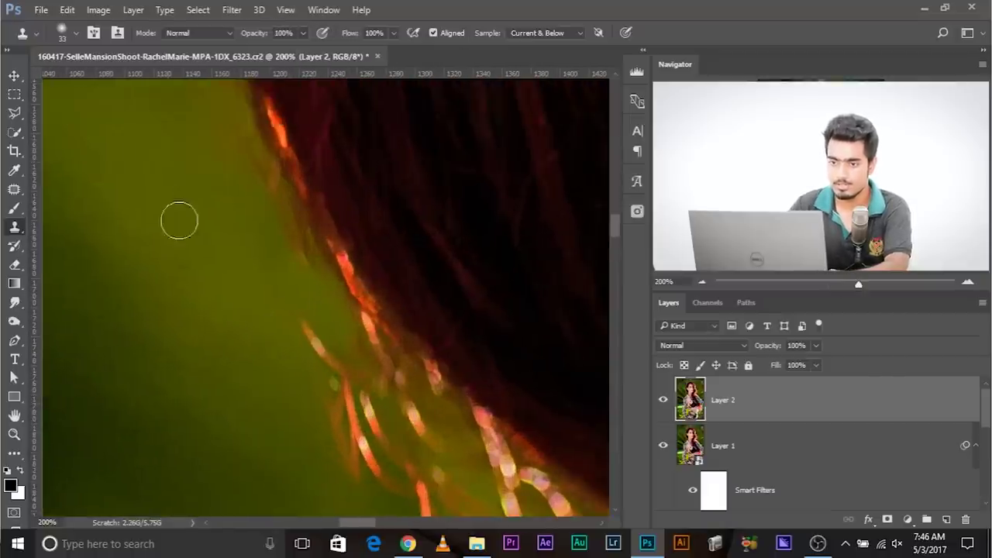
alt+click(226, 228)
drag(277, 277, 290, 279)
drag(245, 330, 160, 264)
alt+click(155, 161)
mouse_move(261, 293)
mouse_down()
mouse_move(276, 286)
mouse_move(295, 328)
mouse_move(367, 389)
mouse_up()
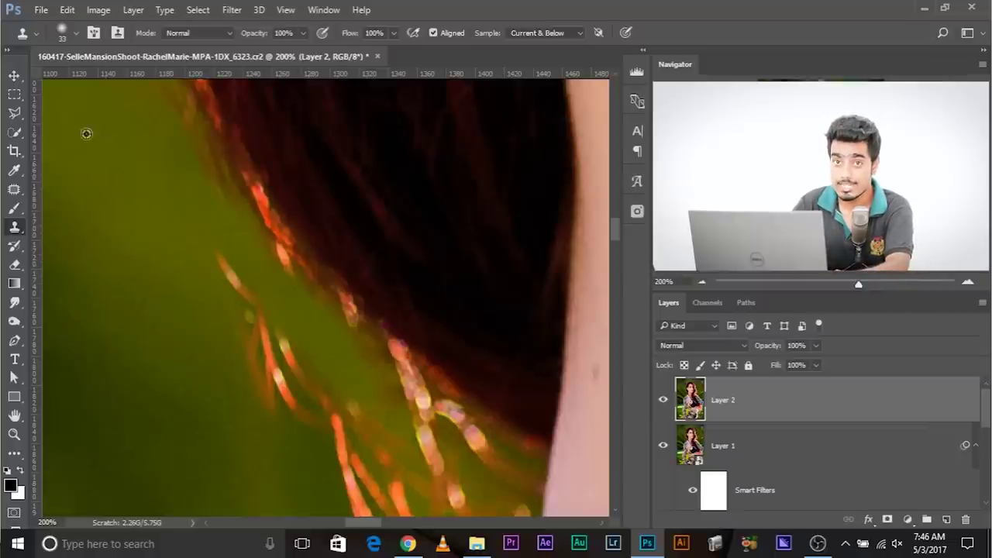
Extend the cloned green background along the underside of the hair down to the neck, covering the strands that cross it
alt+click(96, 137)
mouse_move(402, 411)
mouse_down()
mouse_move(422, 434)
mouse_move(375, 389)
mouse_move(386, 418)
mouse_move(448, 489)
mouse_up()
alt+click(245, 317)
drag(419, 437, 360, 341)
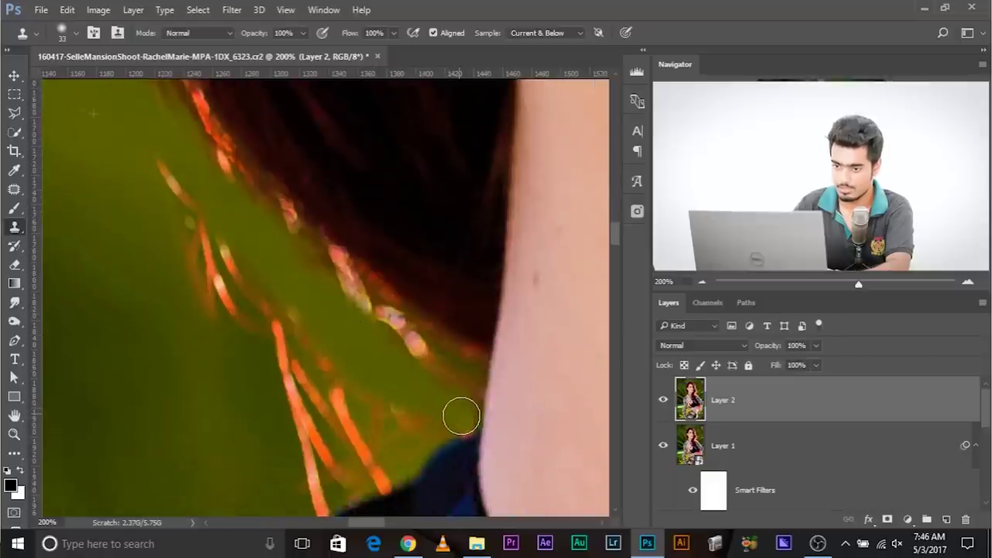
Clone green background along the upper edge of the dark strap to cut off the strand ends touching it
drag(389, 378, 402, 334)
drag(325, 392, 358, 342)
alt+click(273, 383)
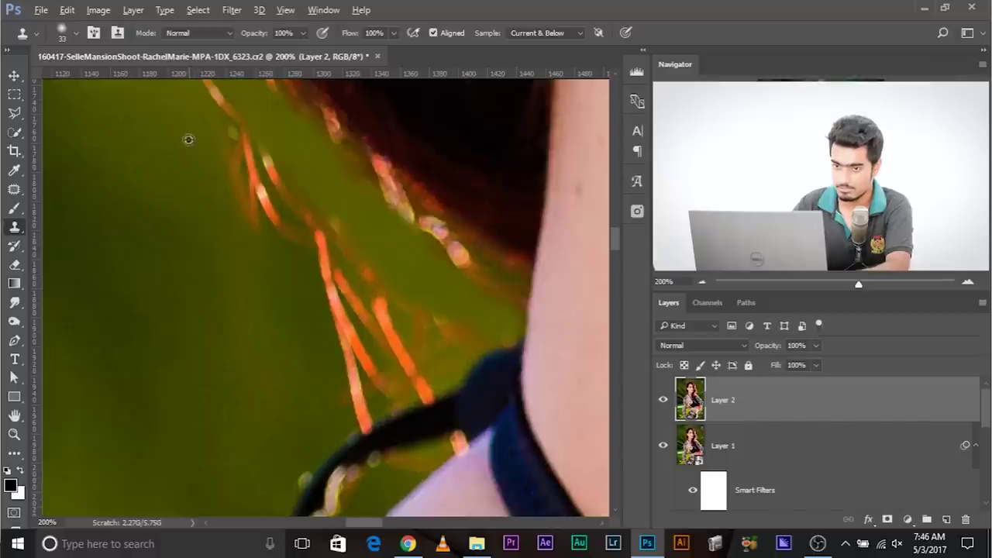
mouse_move(467, 348)
mouse_down()
mouse_move(406, 391)
mouse_move(432, 392)
mouse_move(381, 402)
mouse_move(351, 423)
mouse_move(379, 415)
mouse_move(341, 442)
mouse_up()
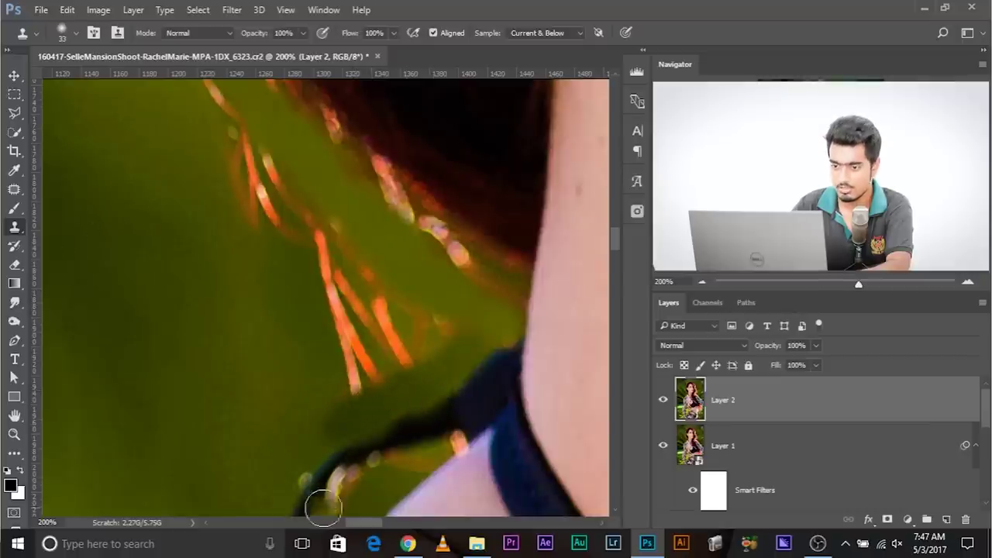
key(ctrl+minus)
key(ctrl+minus)
key(ctrl+plus)
key(ctrl+plus)
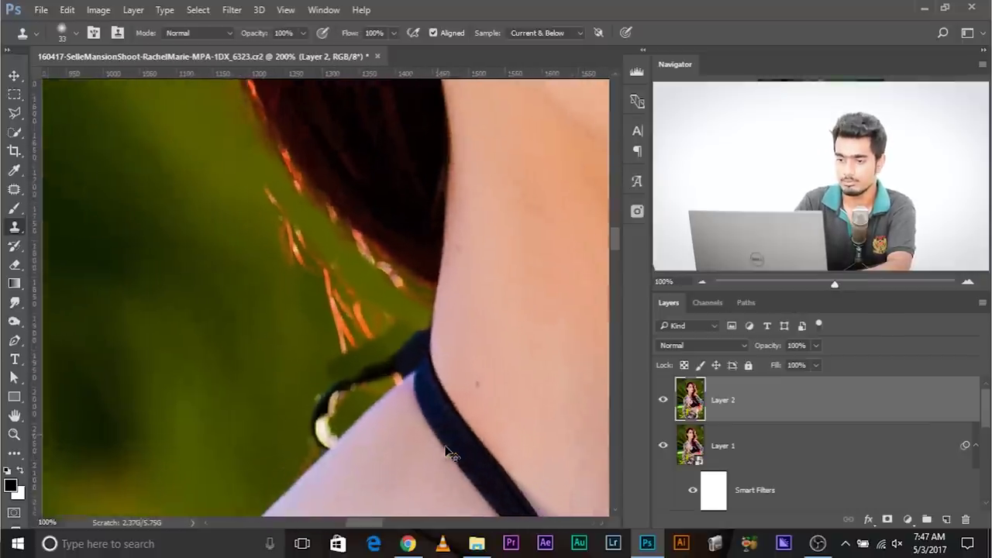
Enlarge the clone brush to 86 px and cover the dark smudge above the strap with sampled green background
drag(254, 299, 291, 203)
drag(250, 279, 283, 280)
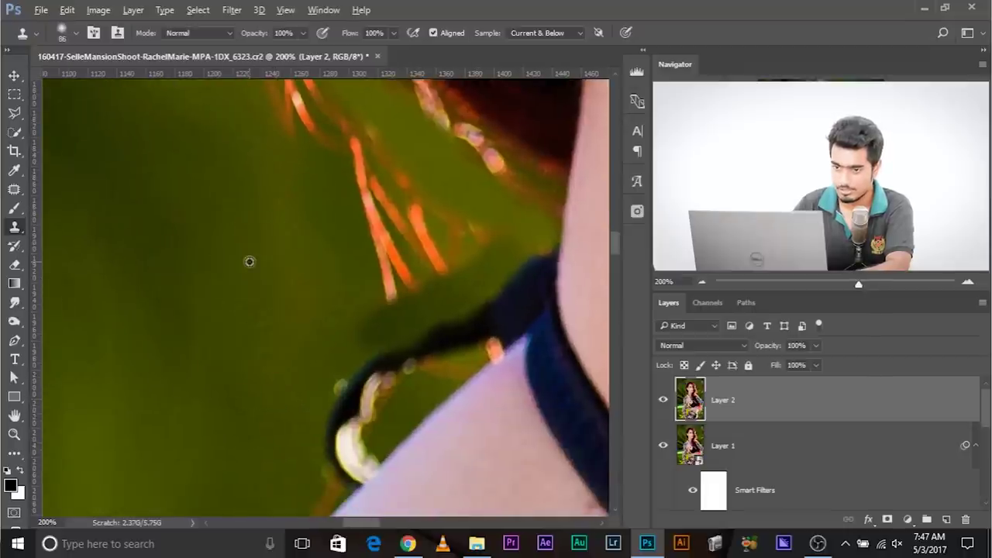
alt+click(248, 261)
drag(337, 321, 413, 406)
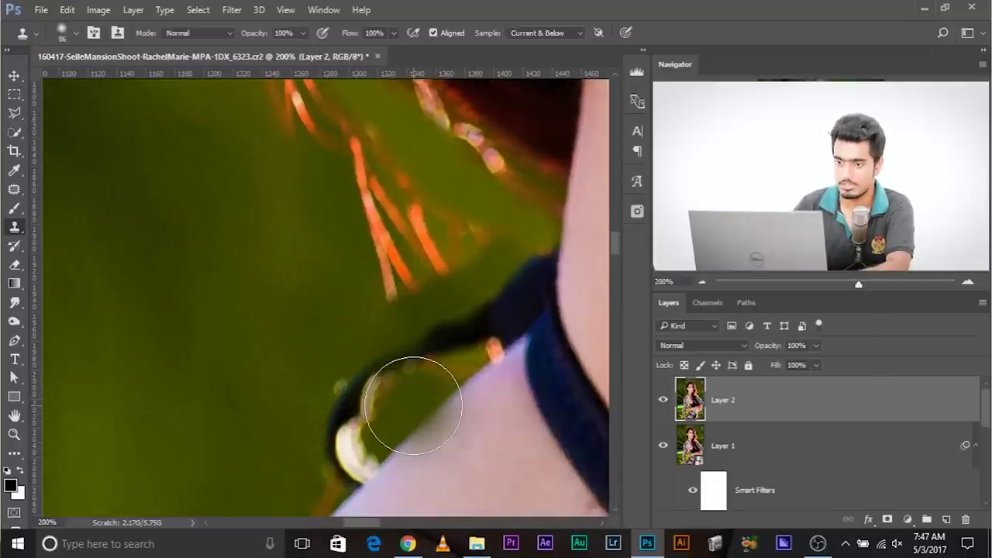
key(ctrl+minus)
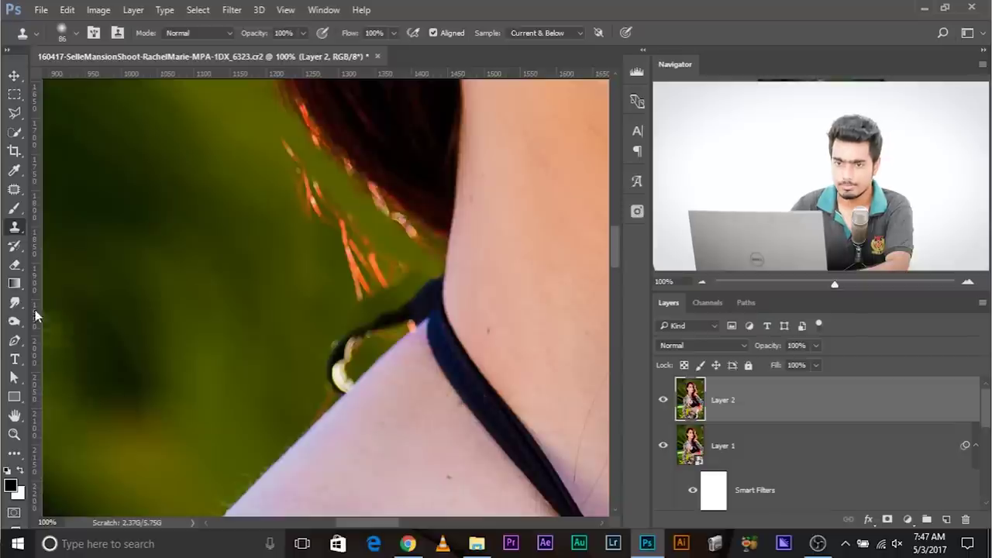
Outline the isolated orange strands with the Patch tool, replace them with the clean green background beside them, and deselect
click(13, 189)
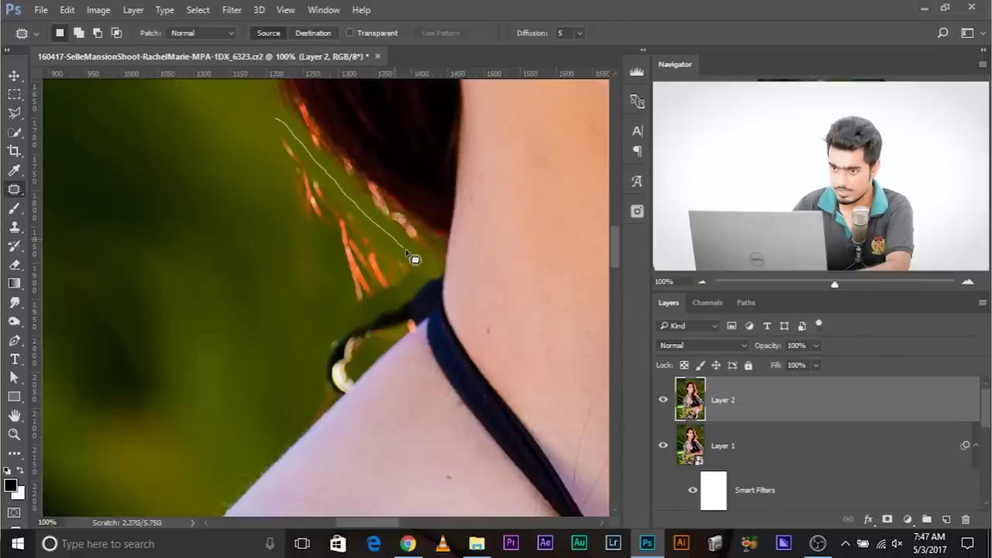
drag(424, 268, 406, 287)
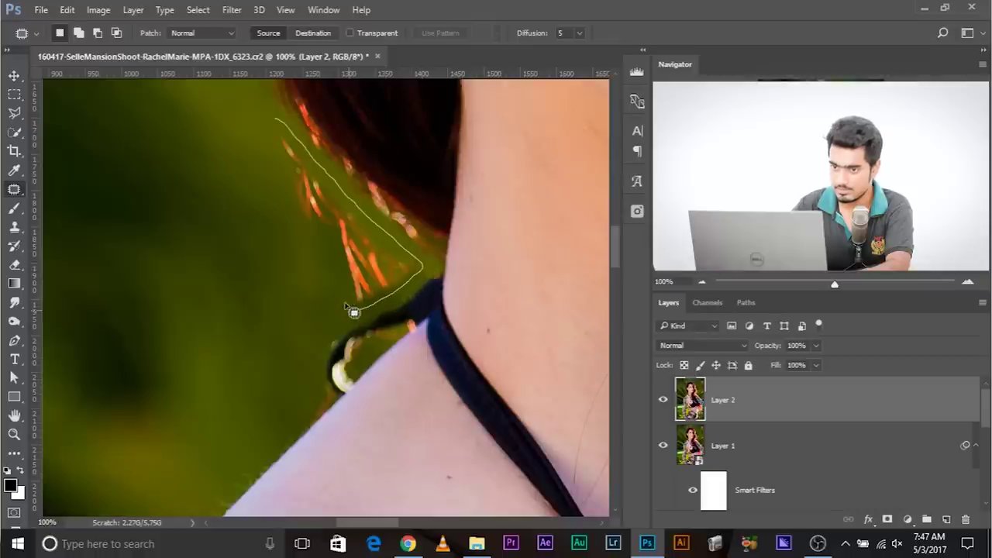
drag(259, 146, 267, 130)
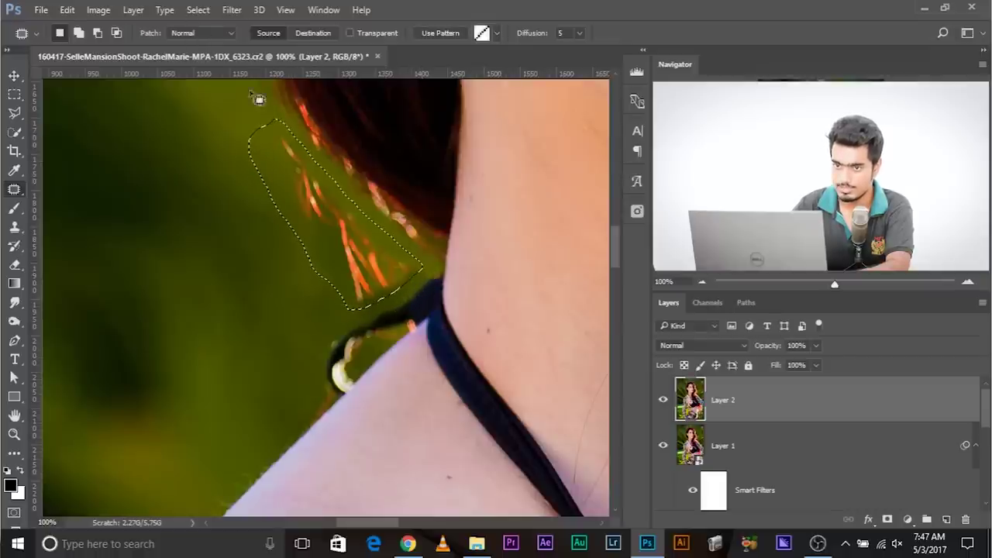
drag(338, 236, 261, 259)
key(ctrl+d)
drag(419, 280, 322, 304)
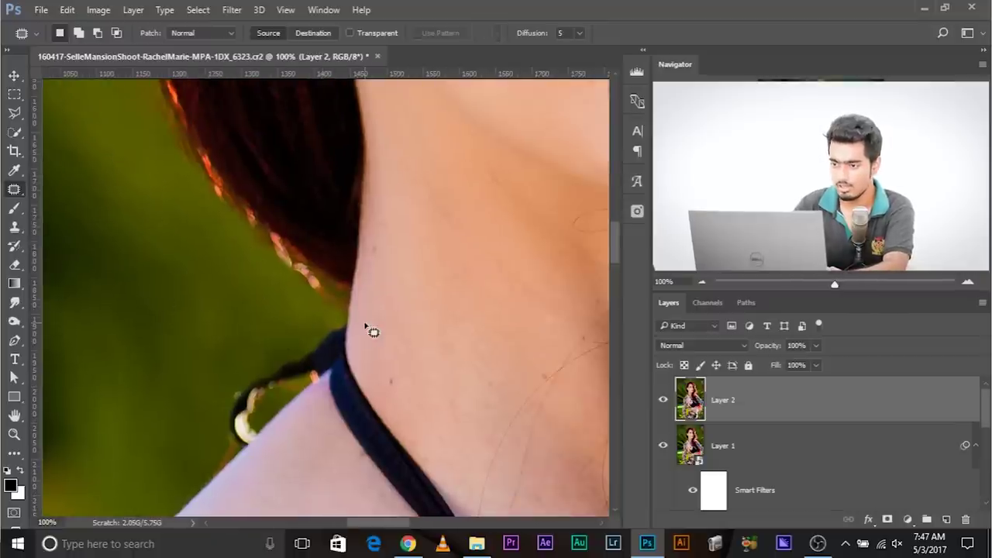
Toggle the visibility of Layer 2 to compare the neck area before and after the cleanup, and view the portrait at 25%
click(663, 401)
click(662, 401)
key(ctrl+minus)
key(ctrl+minus)
key(ctrl+minus)
key(ctrl+minus)
key(ctrl+minus)
key(ctrl+minus)
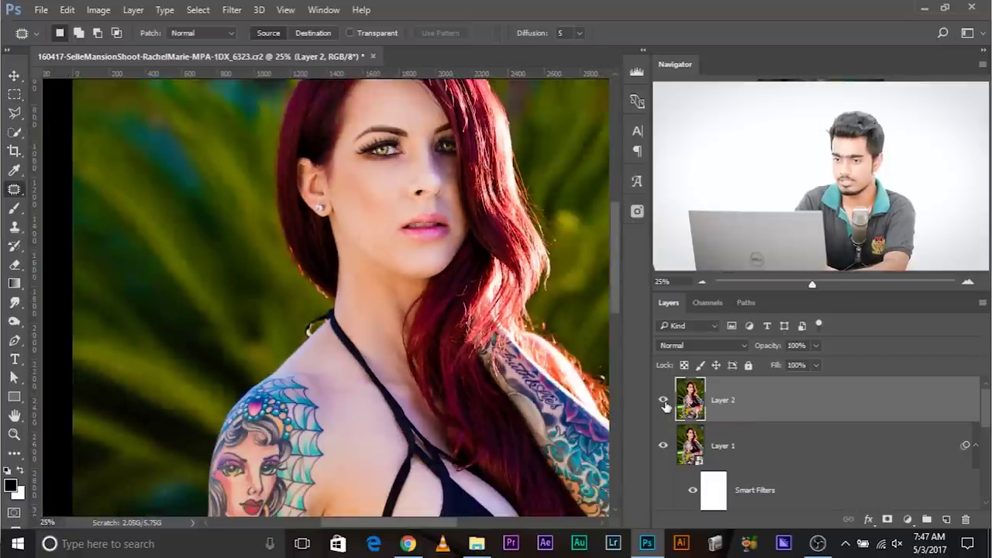
Examine the outer edge of the long hair on the opposite side of the face for remaining flyaway strands
key(ctrl+plus)
key(ctrl+plus)
key(ctrl+plus)
key(ctrl+plus)
key(ctrl+plus)
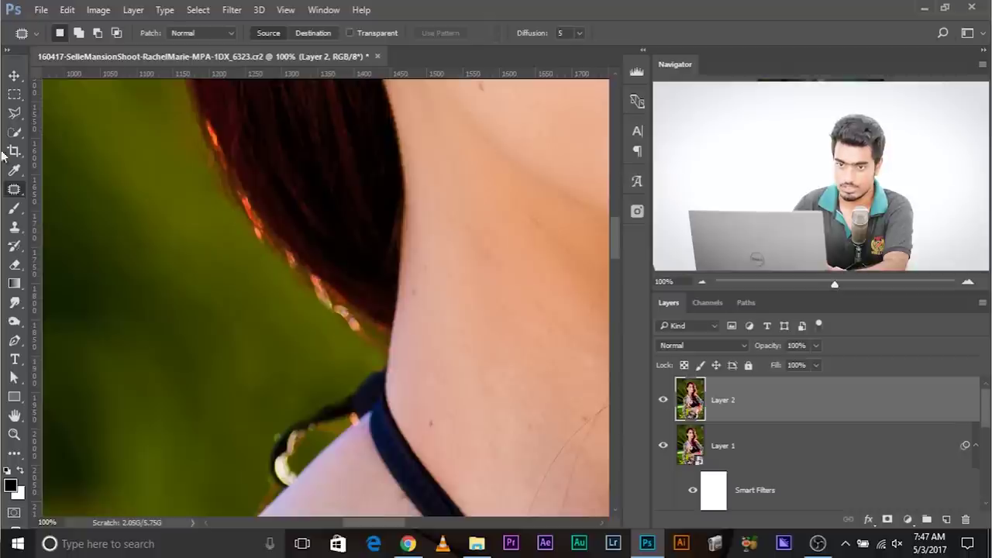
drag(551, 217, 241, 341)
drag(581, 232, 266, 396)
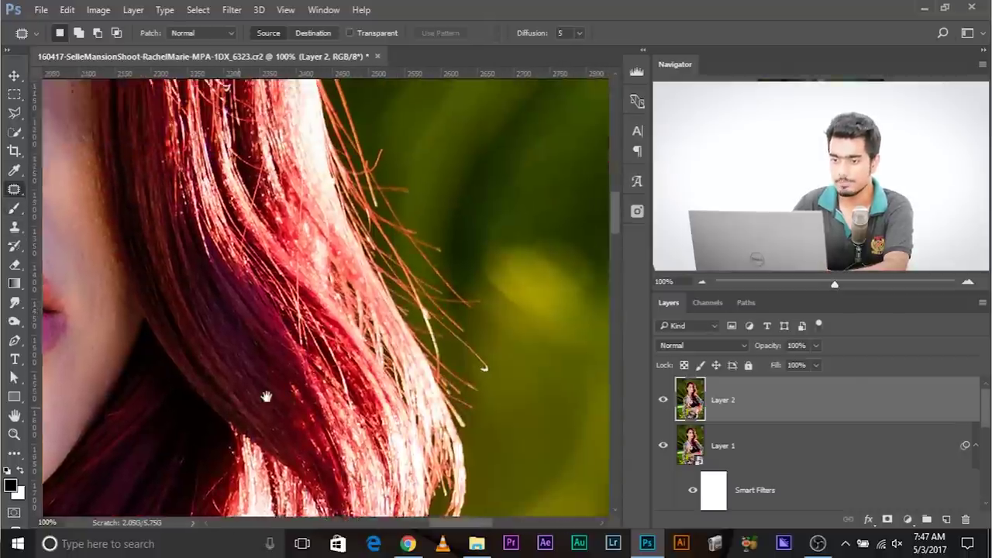
drag(336, 266, 301, 377)
drag(261, 292, 275, 116)
drag(460, 303, 338, 331)
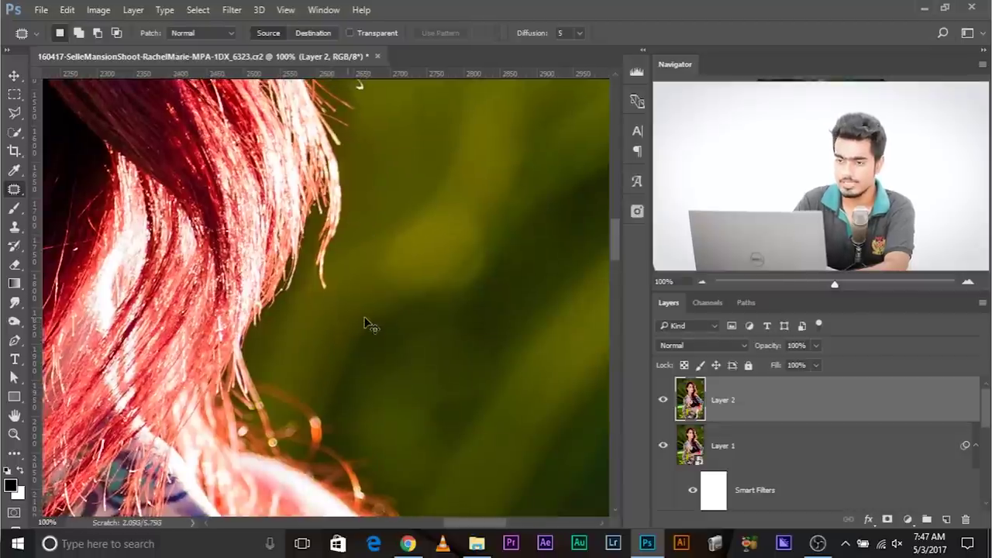
key(ctrl+plus)
drag(217, 211, 233, 304)
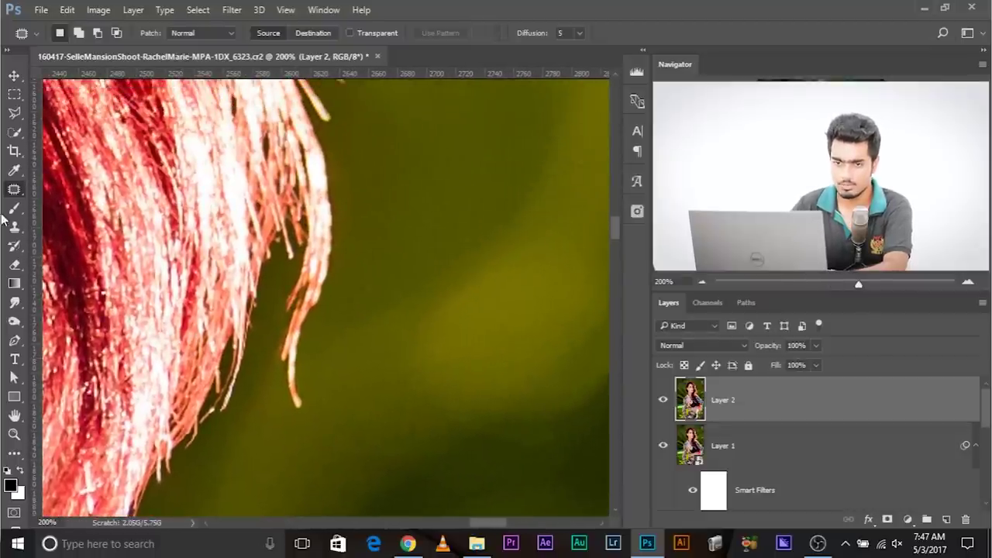
Try to clone green background over the strand tips at the outer hair edge with a 26 px brush, and undo it
click(13, 227)
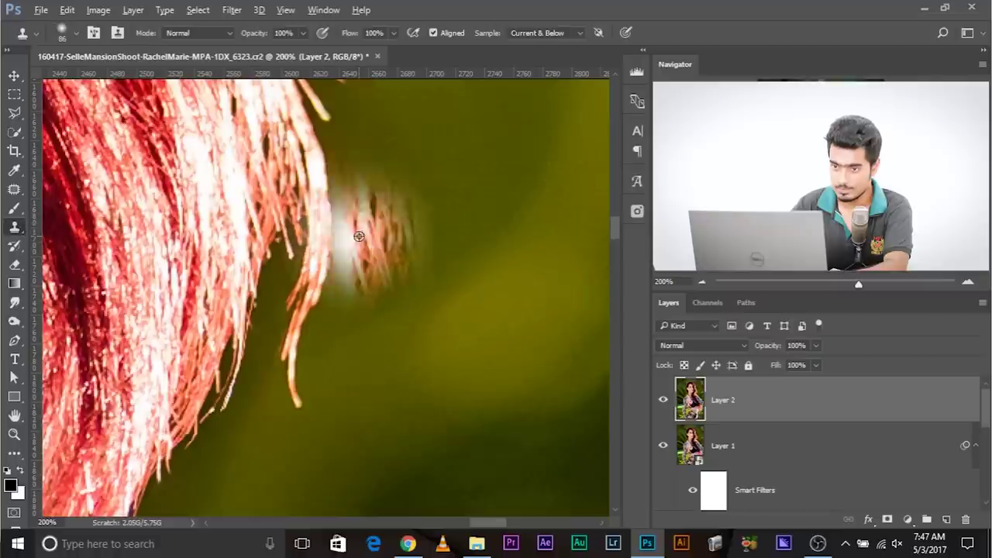
mouse_move(397, 207)
mouse_down()
mouse_move(382, 305)
mouse_move(379, 295)
mouse_up()
alt+click(357, 137)
drag(331, 171, 325, 205)
key(ctrl+z)
mouse_move(335, 148)
mouse_down()
mouse_move(318, 232)
mouse_move(332, 222)
mouse_up()
key(ctrl+z)
Select the green background beside the hair and tattooed arm with the Quick Selection tool, using a 154 px brush
drag(394, 134, 392, 68)
drag(397, 357, 394, 60)
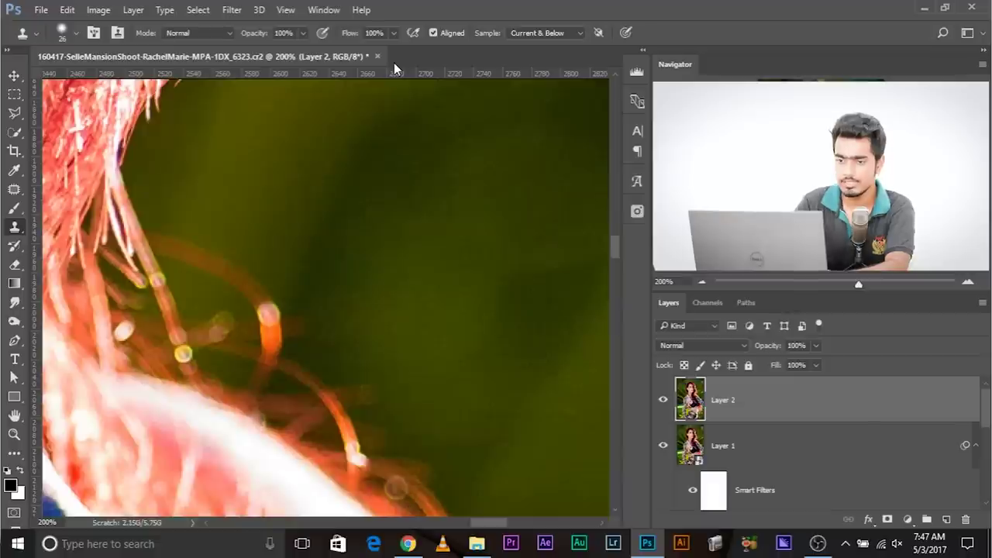
key(ctrl+minus)
key(ctrl+minus)
key(ctrl+minus)
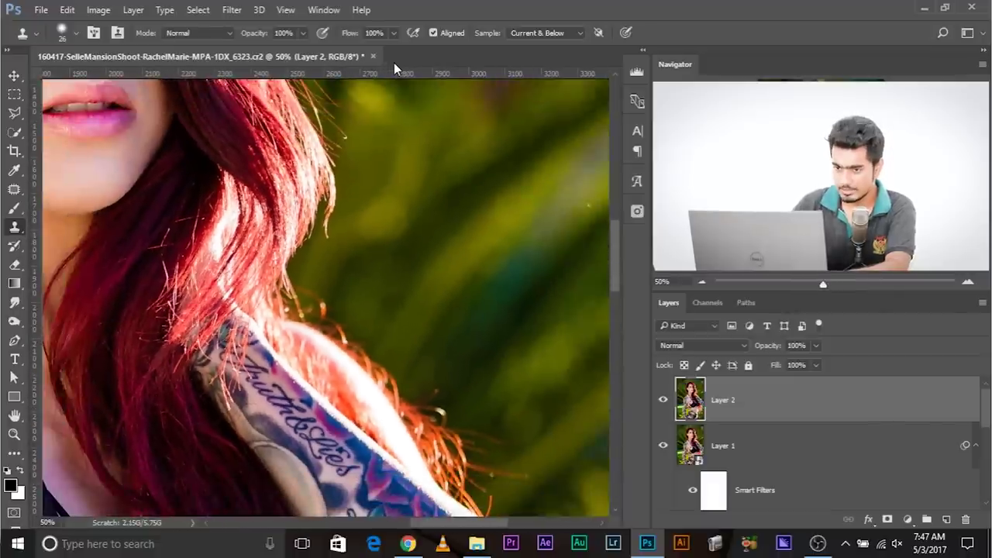
drag(467, 433, 328, 283)
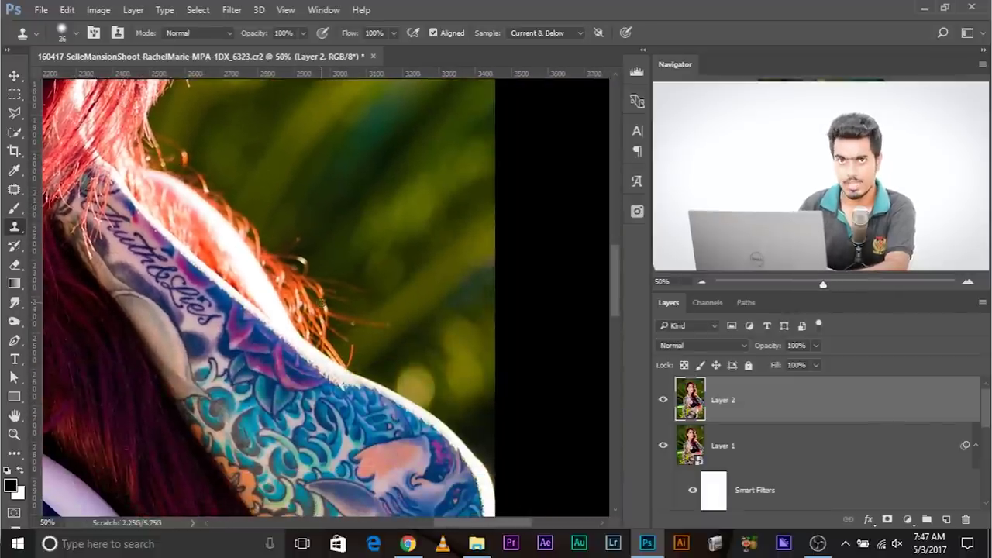
key(ctrl+plus)
key(ctrl+minus)
drag(322, 304, 402, 455)
key(ctrl+plus)
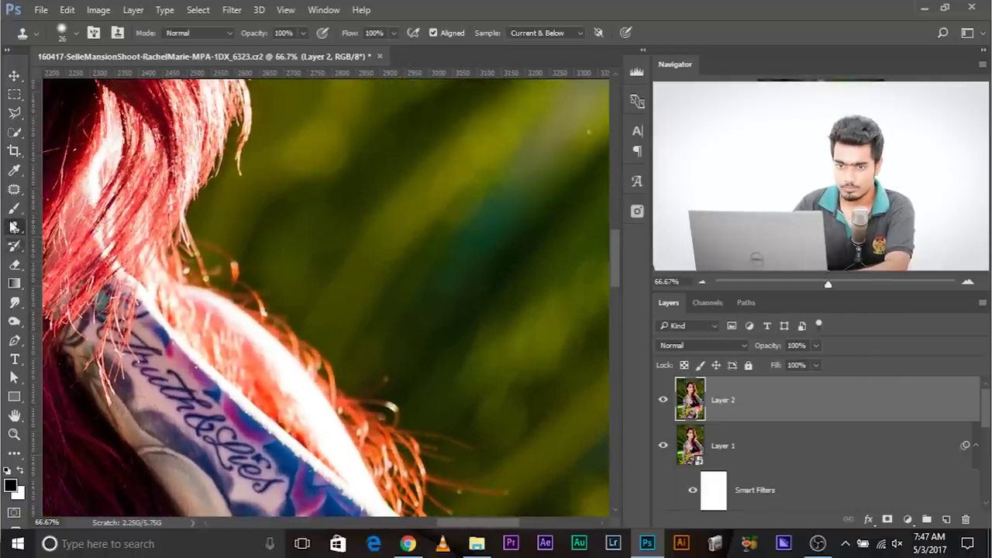
click(15, 128)
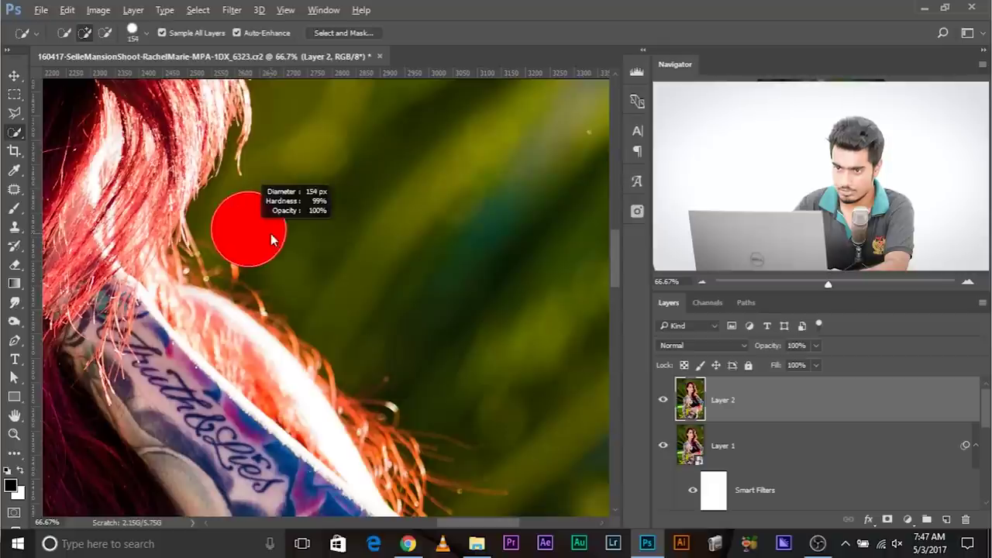
mouse_move(256, 193)
mouse_down()
mouse_move(265, 237)
mouse_move(486, 435)
mouse_move(474, 350)
mouse_up()
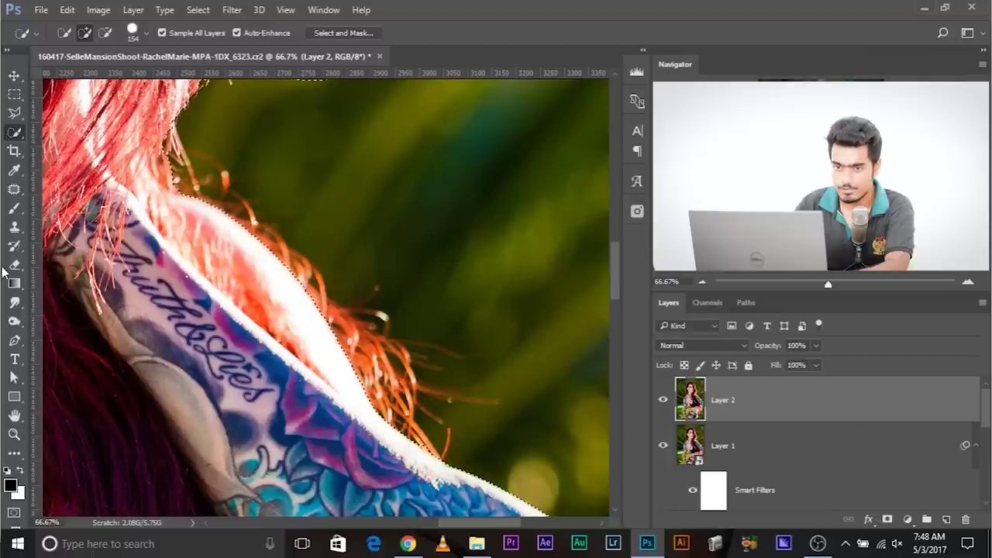
Clone green background over the flyaway strands along the upper edge of the tattooed arm within the selection, using a 215 px Clone Stamp brush
click(14, 226)
alt+right_click(287, 234)
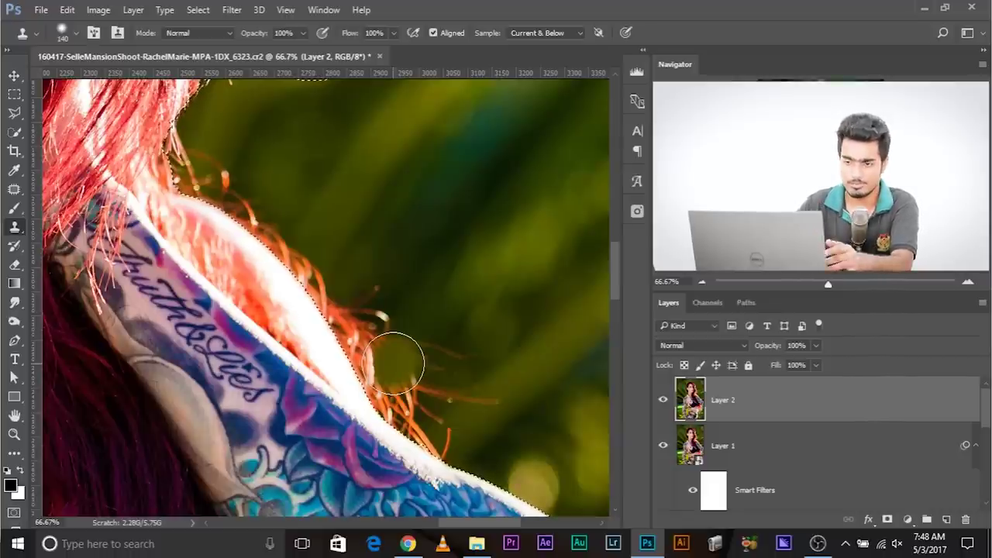
drag(408, 363, 425, 386)
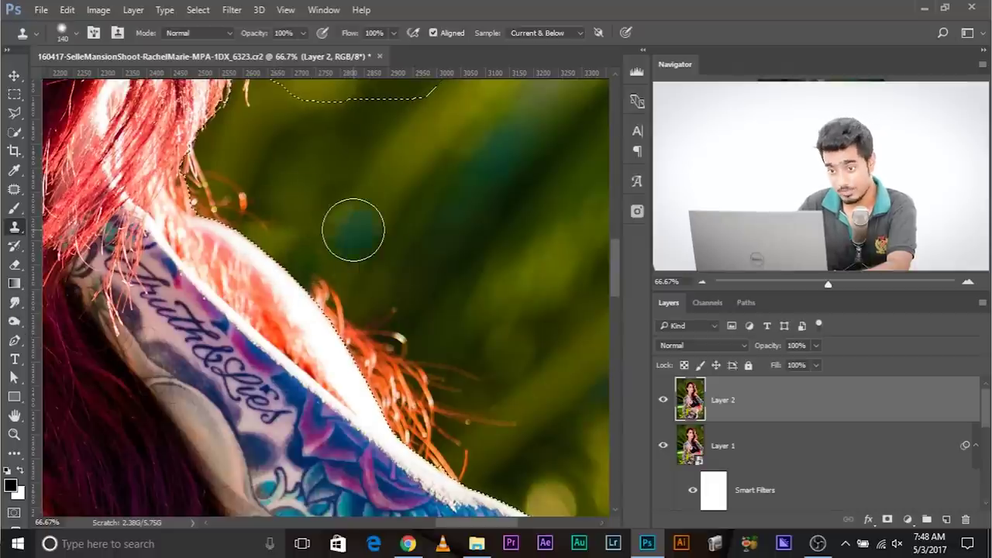
drag(363, 185, 402, 195)
drag(383, 192, 363, 195)
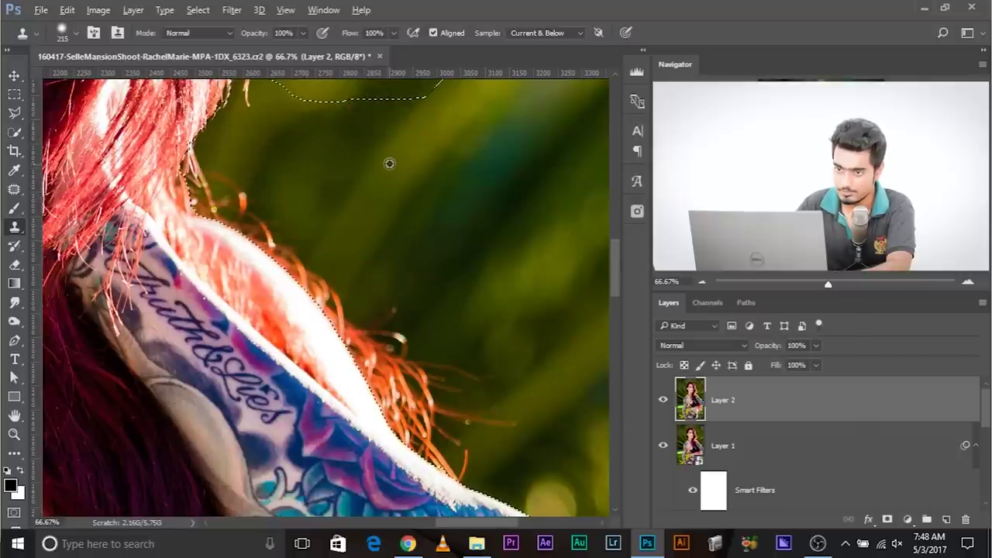
mouse_move(311, 248)
mouse_down()
mouse_move(281, 231)
mouse_move(288, 220)
mouse_up()
mouse_move(341, 162)
mouse_down()
mouse_move(367, 168)
mouse_move(263, 114)
mouse_up()
alt+click(366, 238)
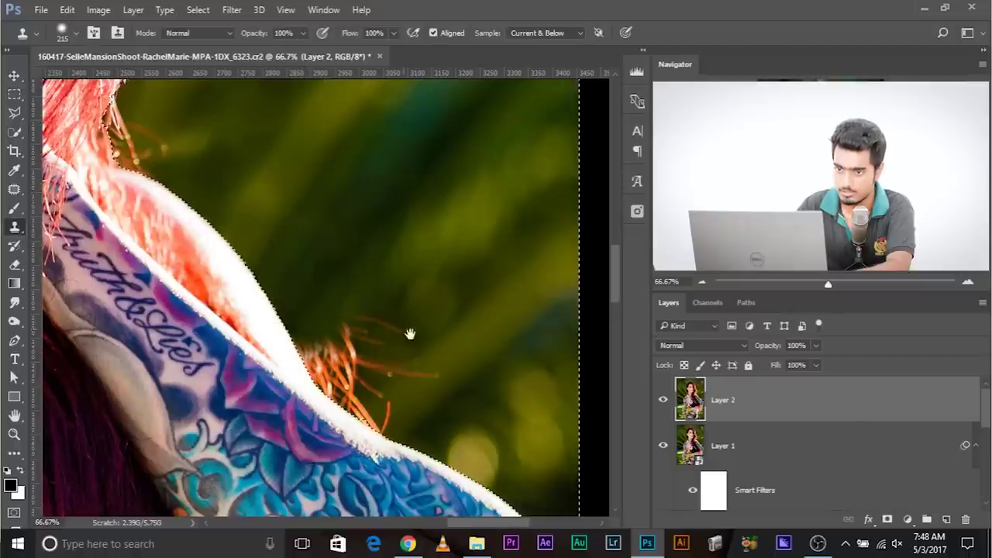
Clone green background over the remaining orange strands farther down the outer edge of the tattooed arm
drag(392, 322, 343, 224)
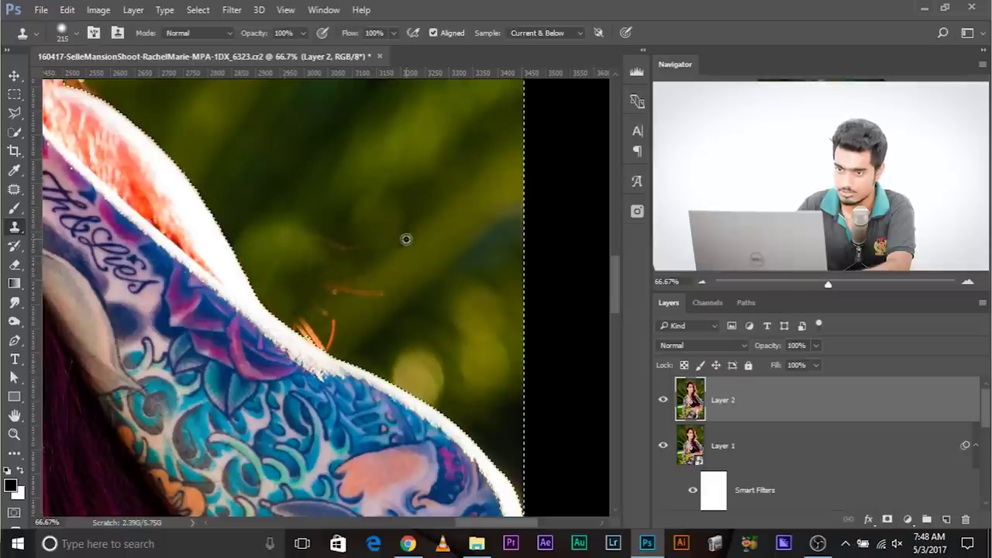
click(310, 310)
mouse_move(337, 283)
mouse_down()
mouse_move(362, 285)
mouse_move(349, 248)
mouse_move(334, 239)
mouse_move(344, 266)
mouse_move(330, 316)
mouse_up()
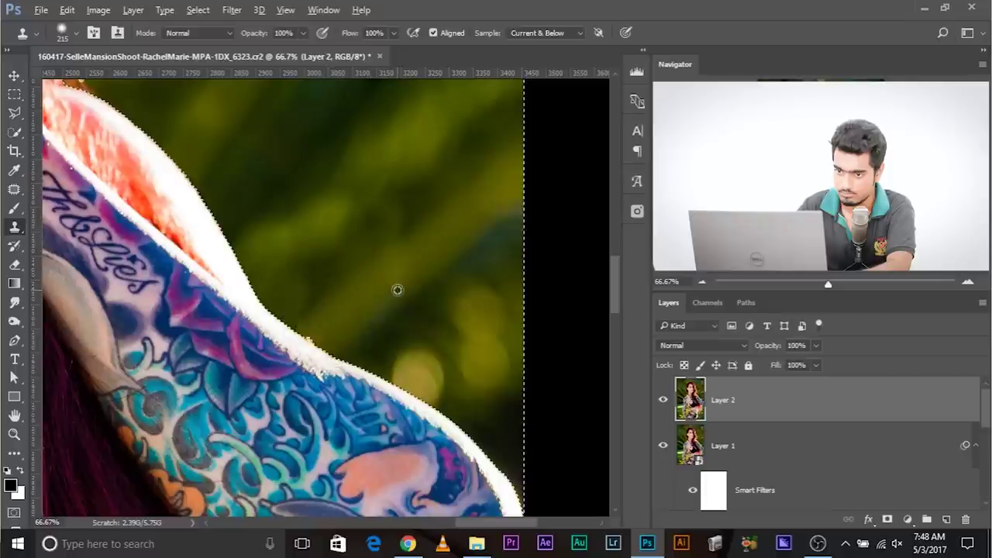
drag(324, 201, 365, 236)
alt+click(393, 195)
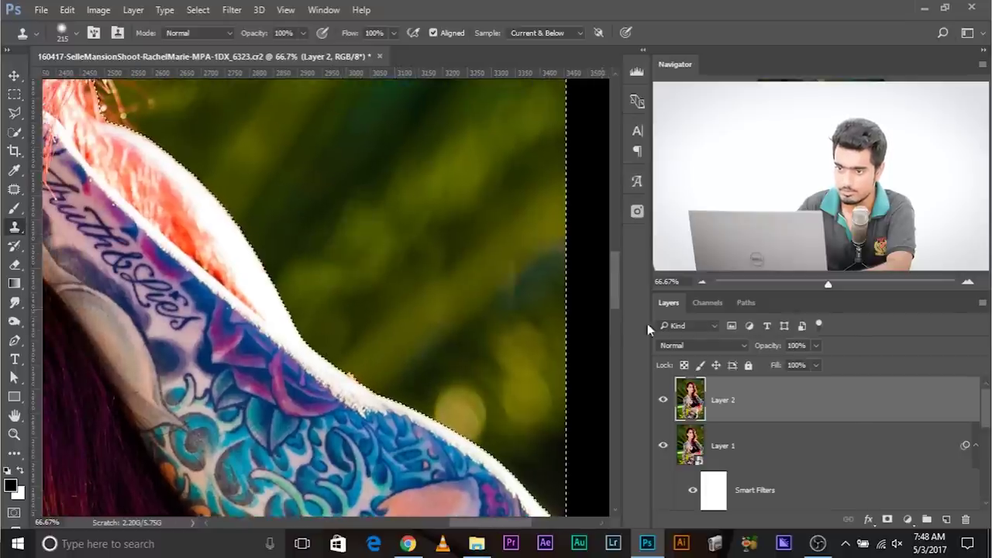
Clear the background selection and view the portrait at 16.67%
key(ctrl+minus)
key(ctrl+minus)
key(ctrl+minus)
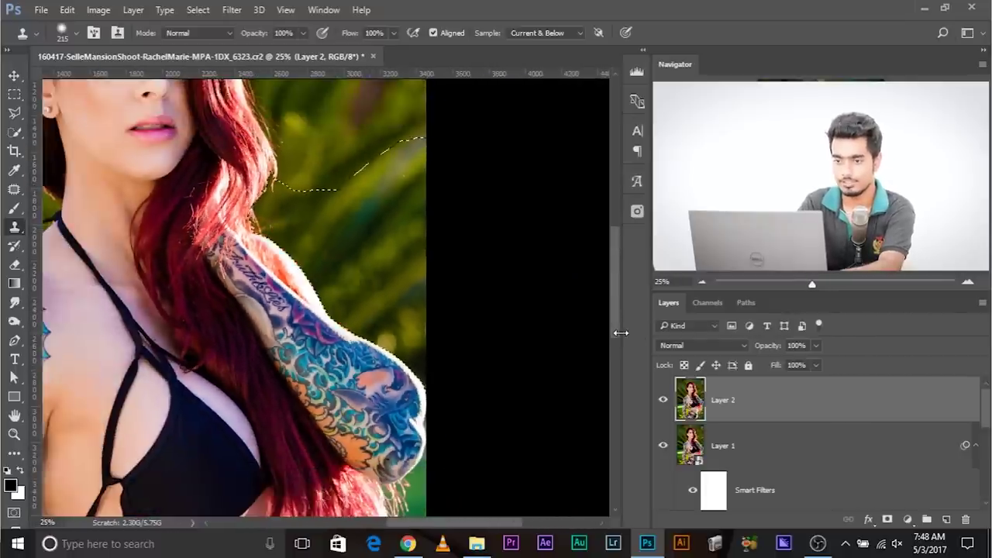
key(ctrl+minus)
key(ctrl+minus)
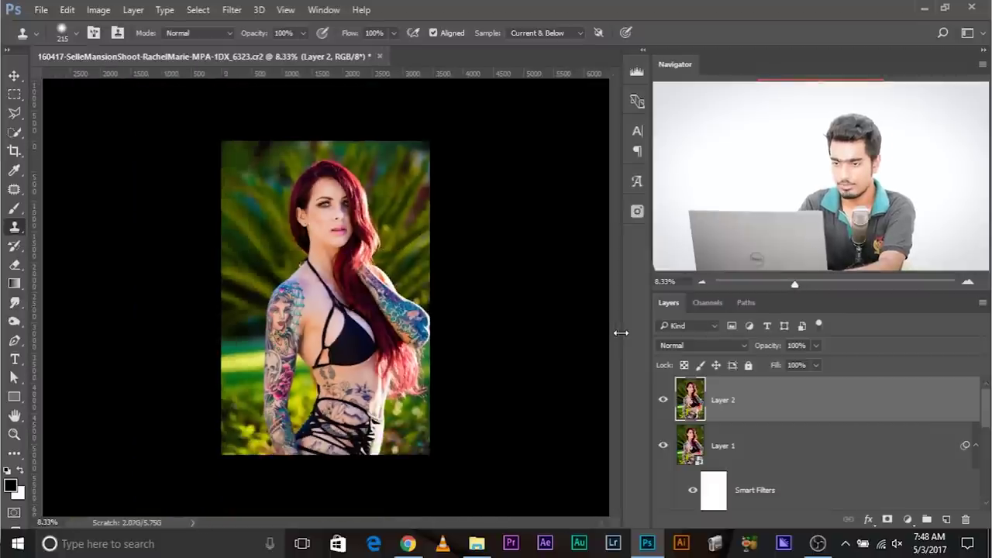
key(ctrl+plus)
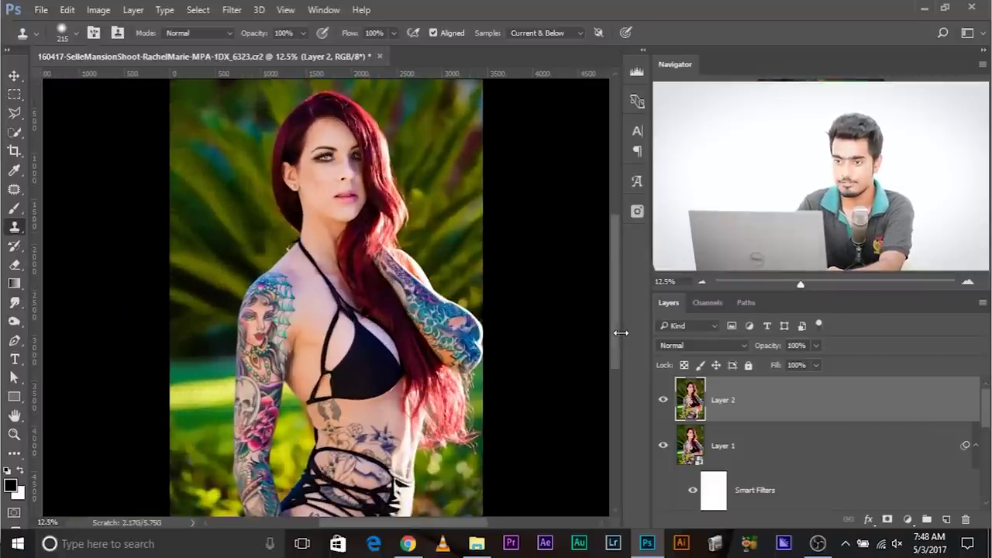
key(ctrl+plus)
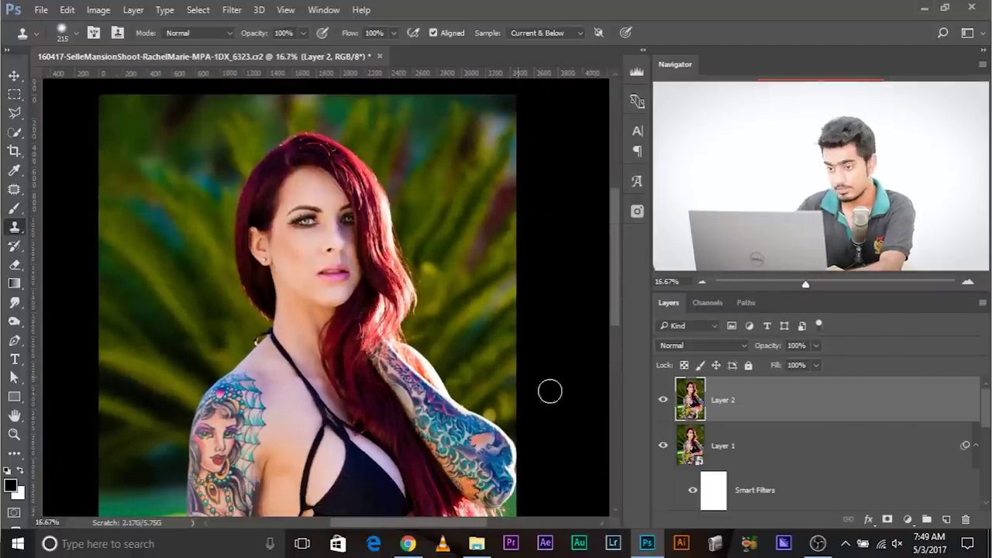
Repeatedly isolate the original Layer 0 and restore the other layers to compare the portrait before and after the flyaway hair cleanup
scroll(720, 431, down, 2)
click(663, 488)
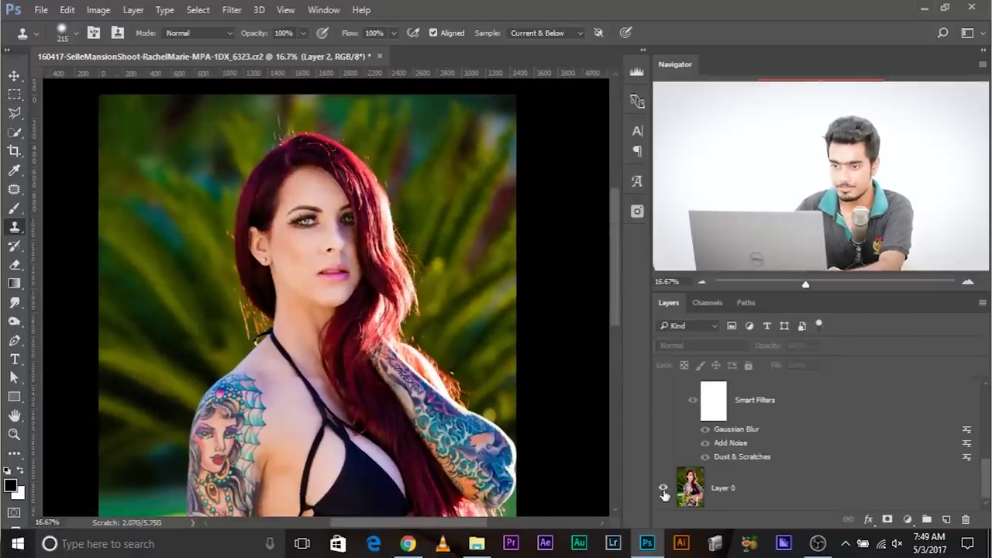
alt+click(663, 490)
alt+click(664, 490)
alt+click(663, 490)
alt+click(663, 490)
alt+click(664, 490)
alt+click(663, 490)
alt+click(663, 490)
alt+click(664, 489)
alt+click(663, 490)
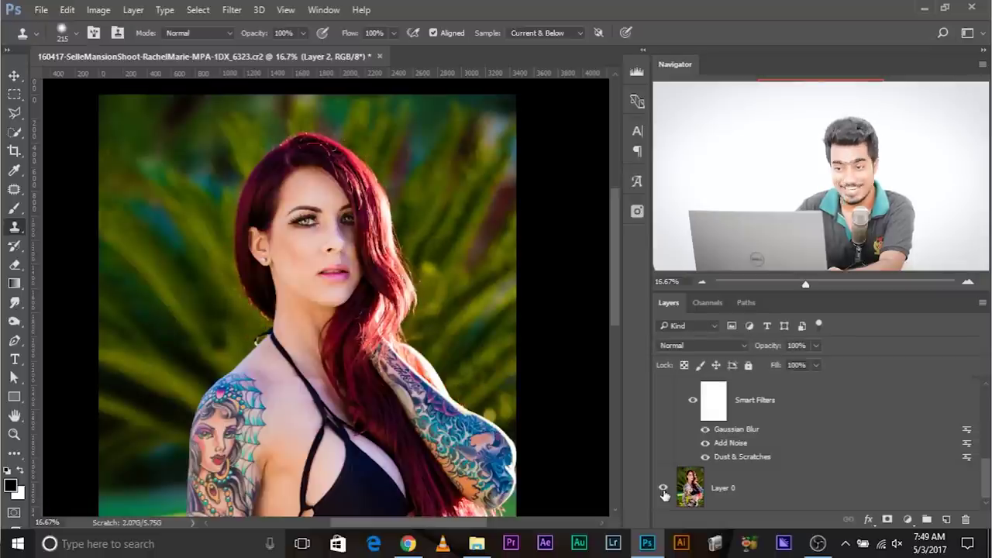